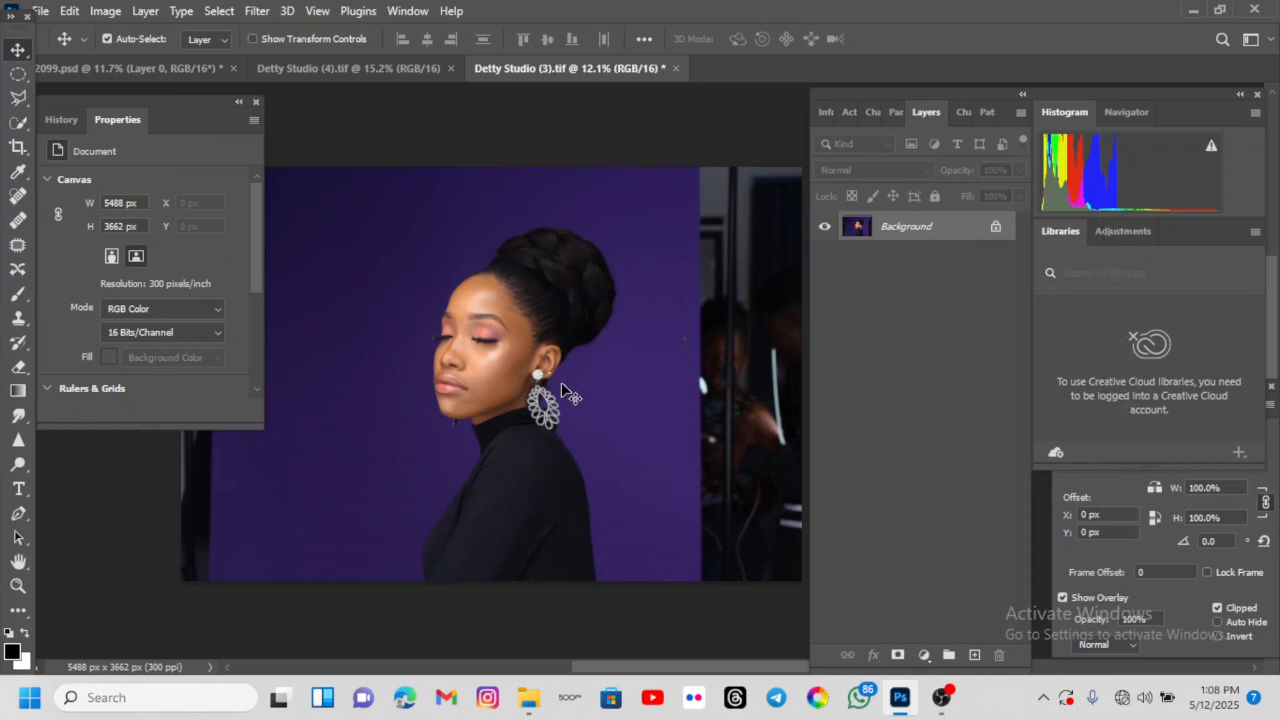
# - Crop the photo to a 4:5 (8:10) portrait frame around the woman, excluding the studio equipment at the sides
pyautogui.click(17, 150)
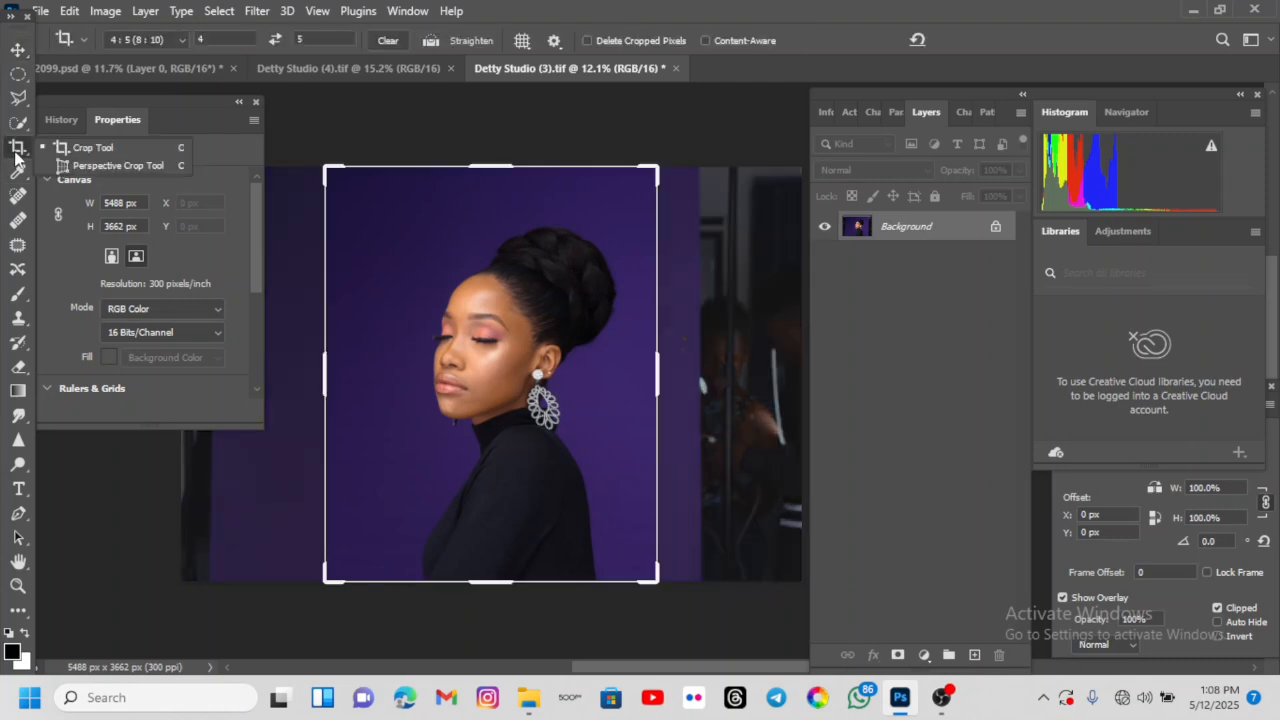
pyautogui.click(112, 144)
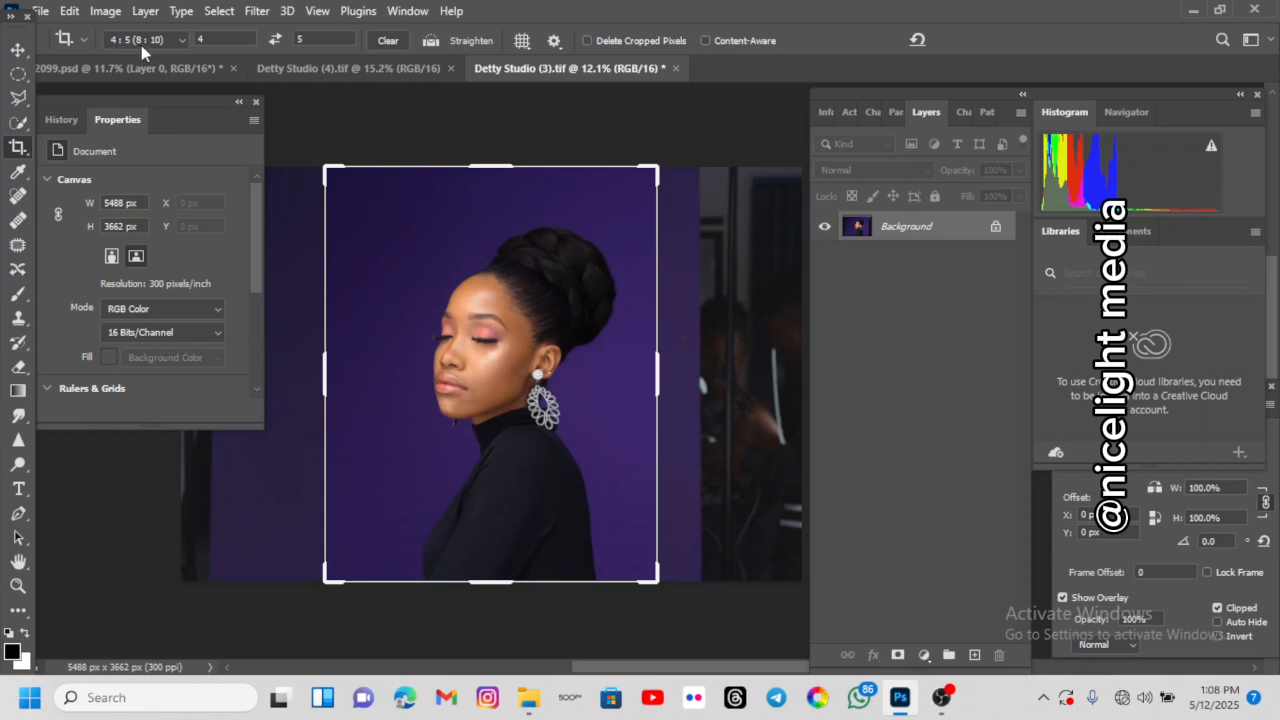
pyautogui.click(560, 289)
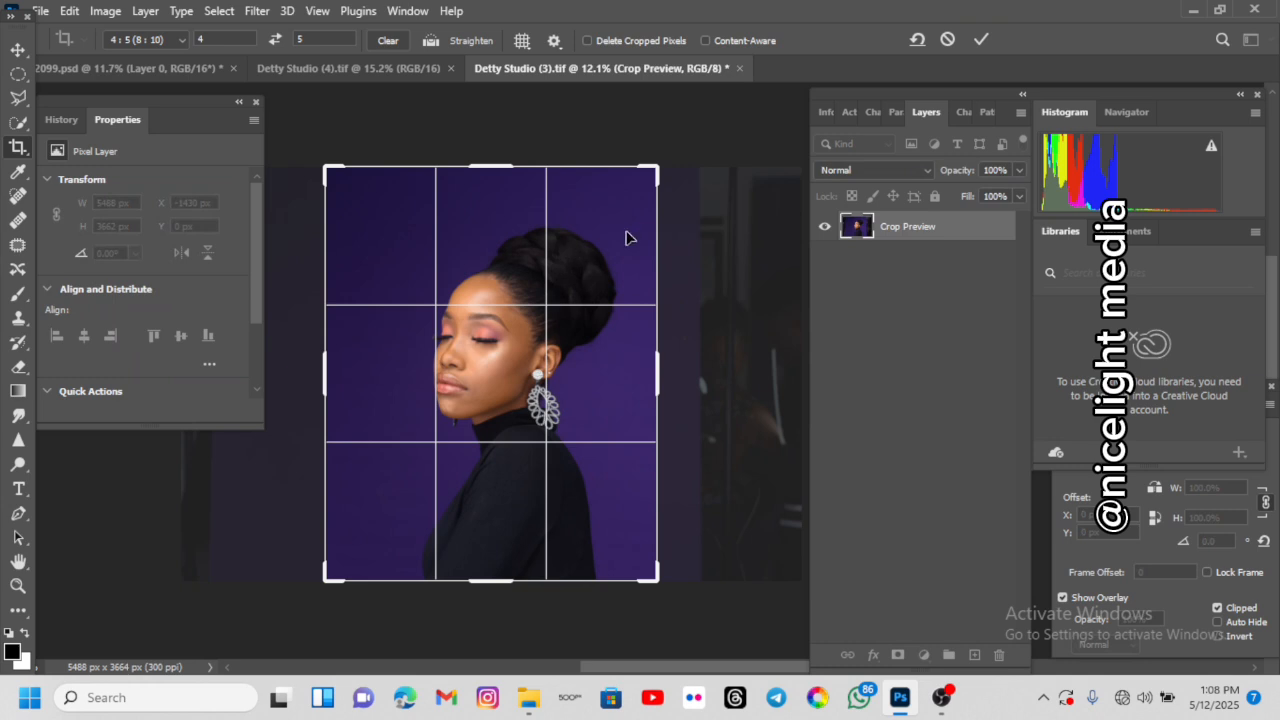
pyautogui.press('Return')
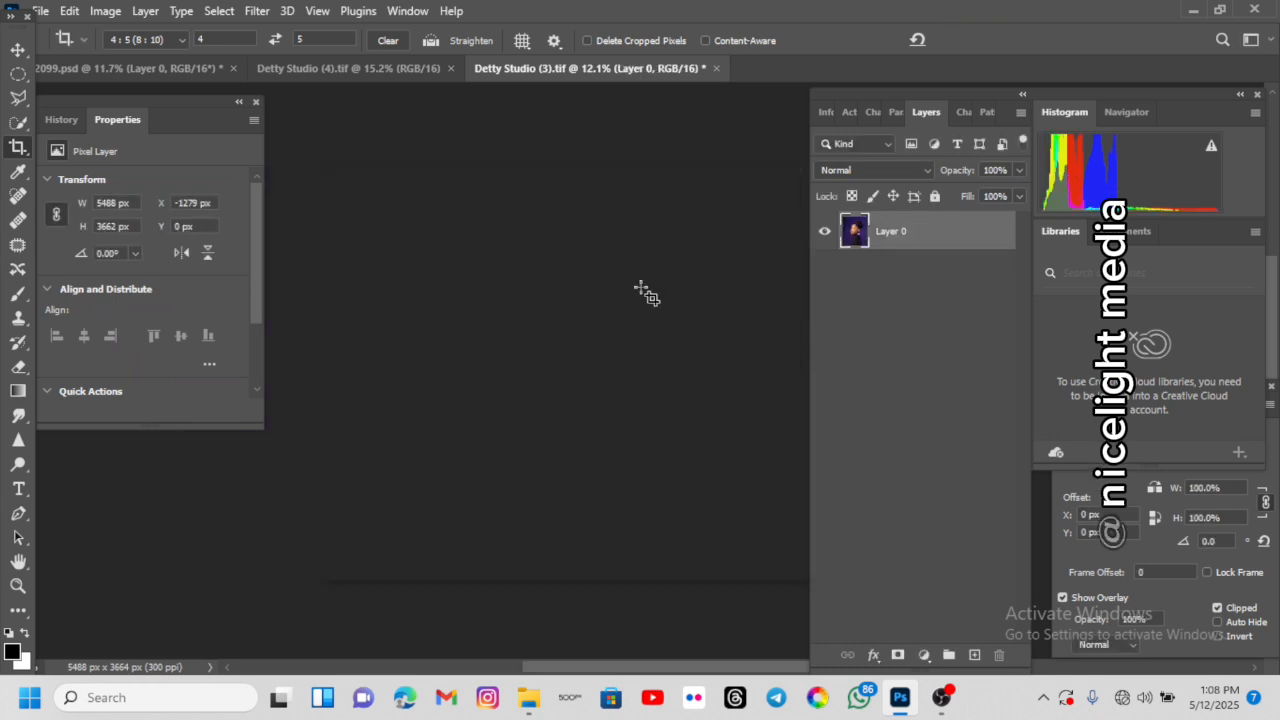
# - Duplicate the photo layer and scale the copy up to about 7765 × 5181 px so the head fills the frame
pyautogui.hotkey('ctrl', 'j')
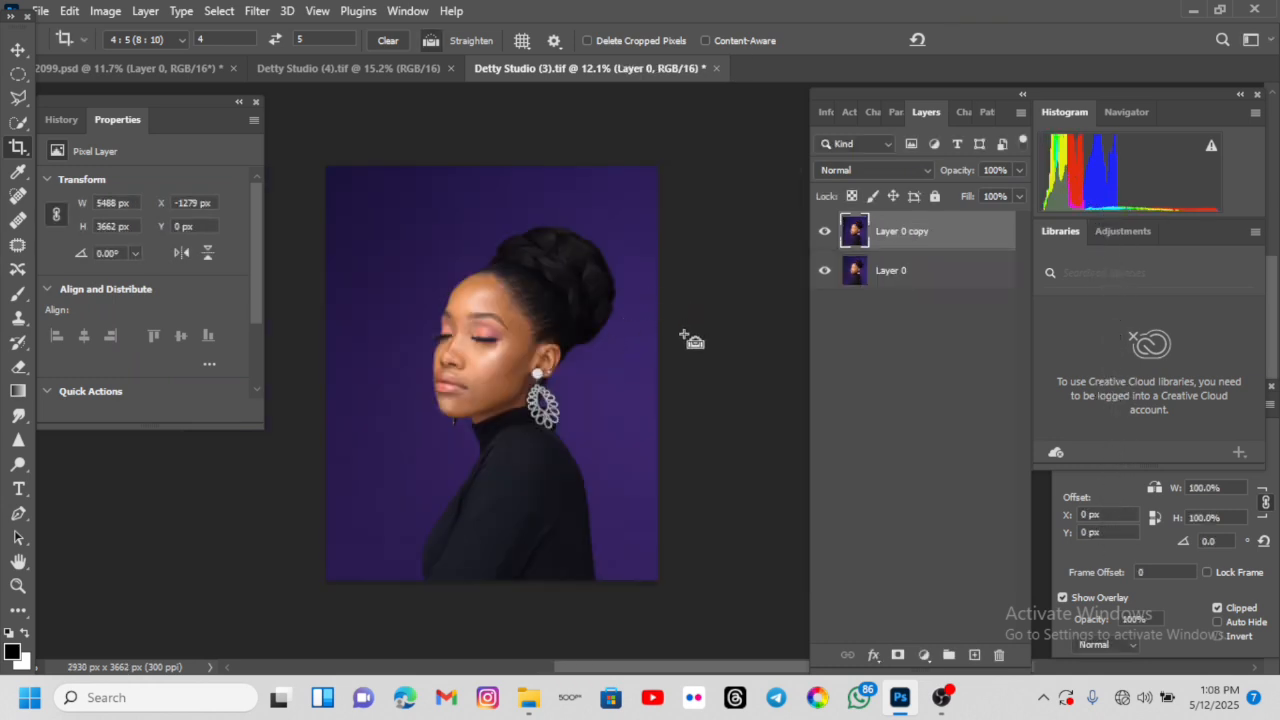
pyautogui.hotkey('ctrl', 't')
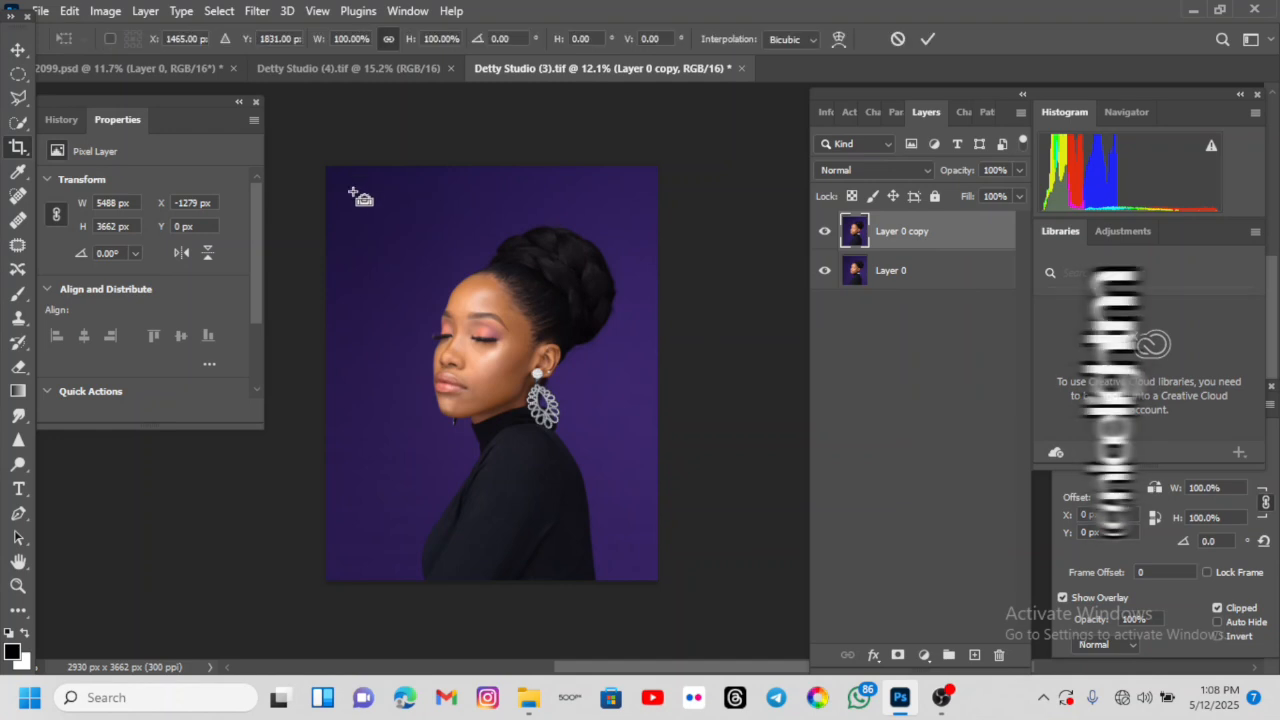
pyautogui.moveTo(507, 256); pyautogui.dragTo(644, 320)
pyautogui.moveTo(318, 226); pyautogui.dragTo(291, 194)
pyautogui.moveTo(294, 188); pyautogui.dragTo(291, 198)
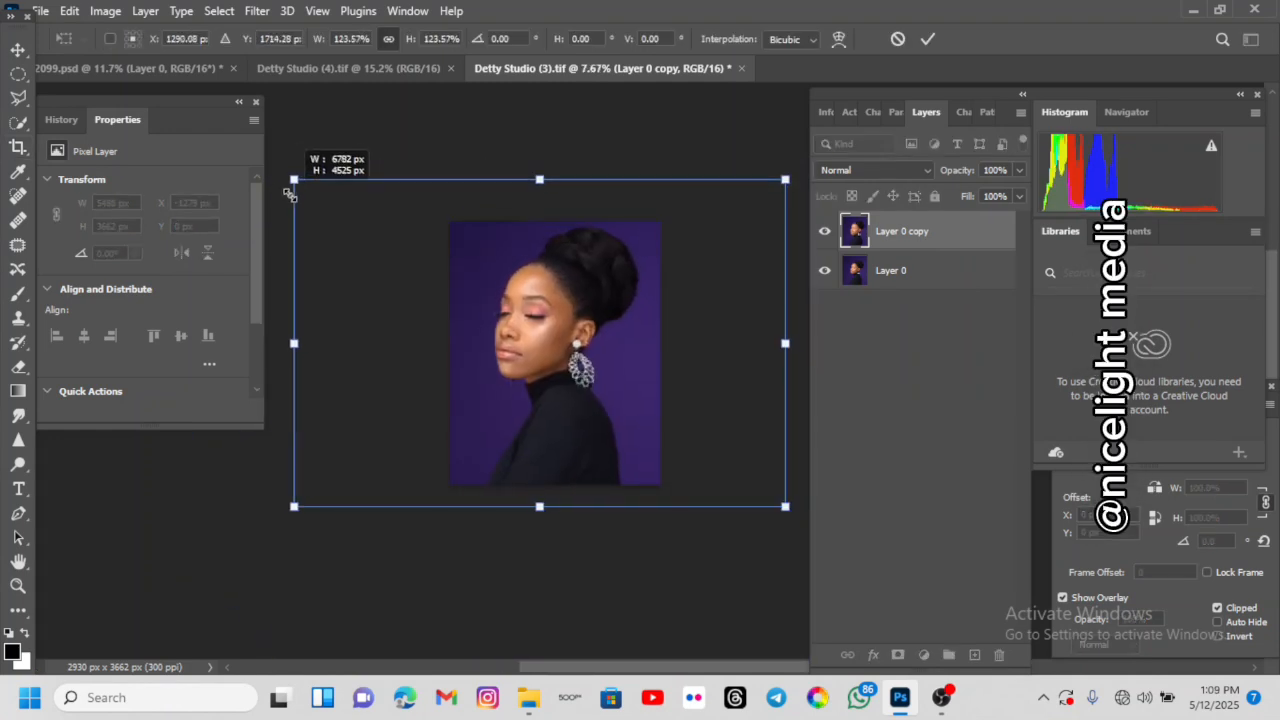
pyautogui.moveTo(291, 508); pyautogui.dragTo(287, 534)
pyautogui.moveTo(786, 519); pyautogui.dragTo(806, 549)
pyautogui.moveTo(807, 482); pyautogui.dragTo(842, 465)
pyautogui.moveTo(809, 548); pyautogui.dragTo(818, 552)
pyautogui.press('Return')
pyautogui.scroll(7, 580, 361)
pyautogui.scroll(-6, 595, 378)
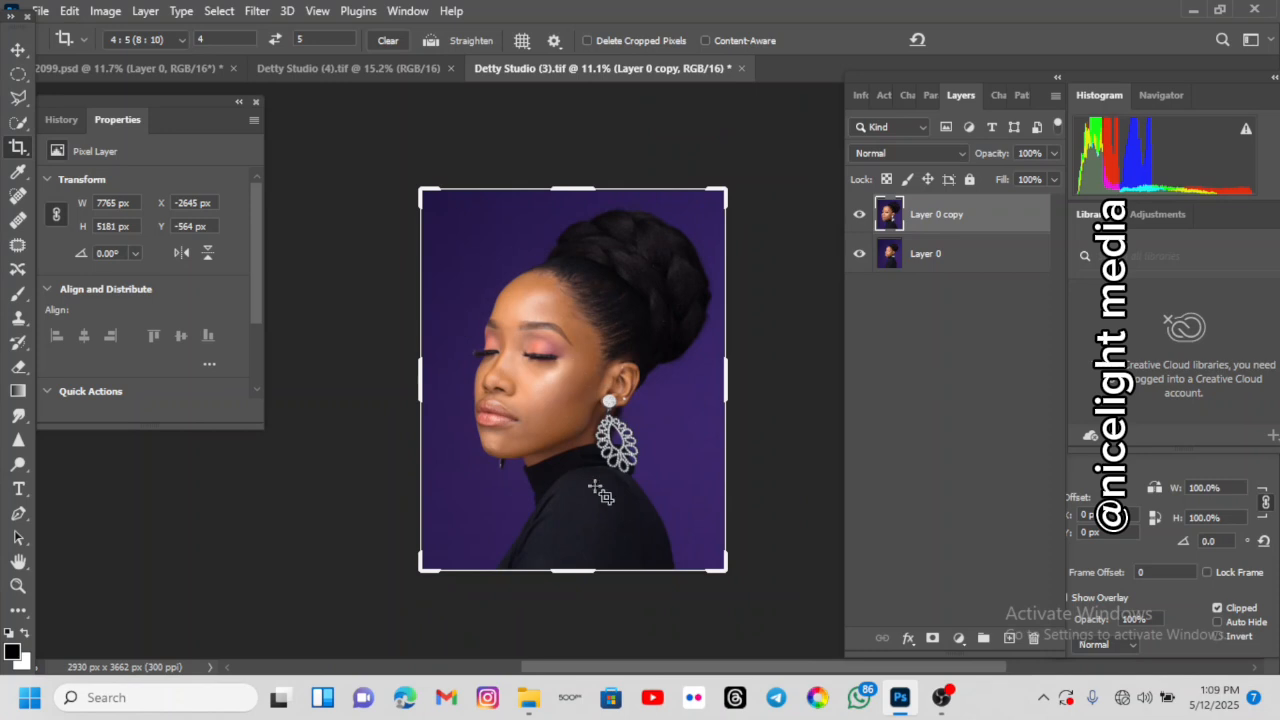
# - Merge the enlarged copy with the original layer and duplicate the merged layer
pyautogui.press('v')
pyautogui.keyDown('shift'); pyautogui.click(938, 252); pyautogui.keyUp('shift')
pyautogui.hotkey('ctrl', 'e')
pyautogui.hotkey('ctrl', 'j')
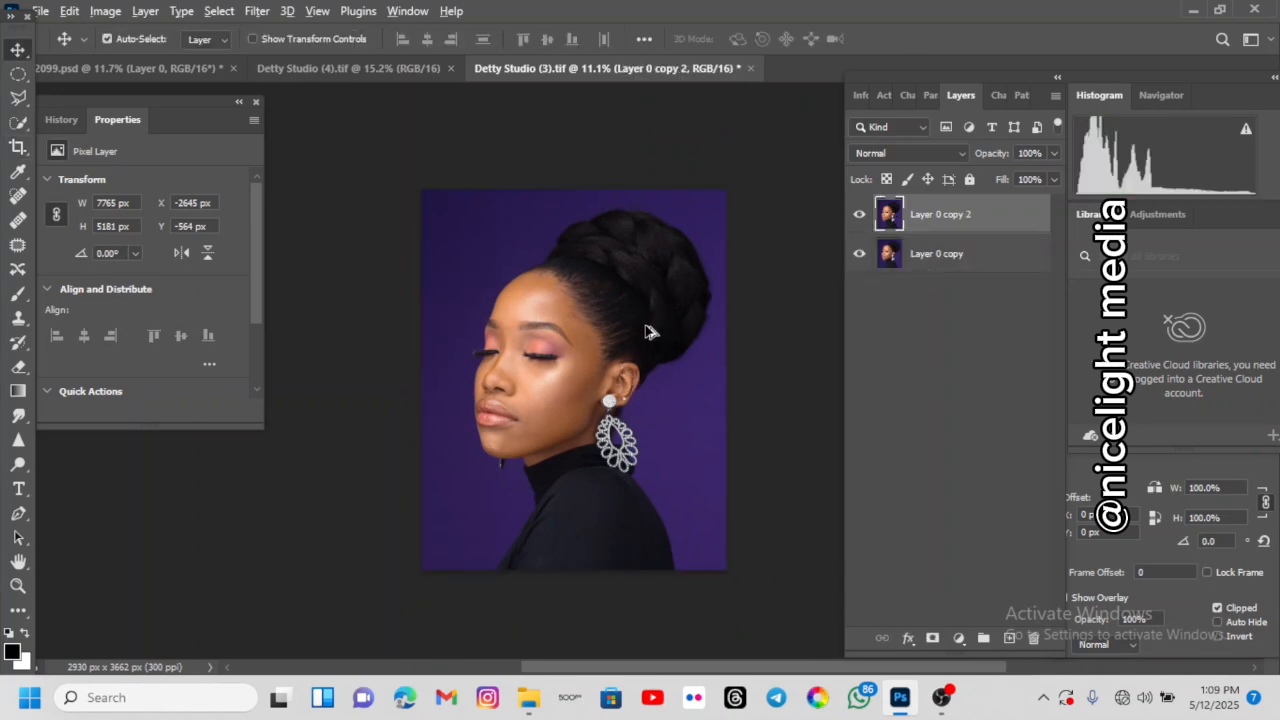
# - Open the Camera Raw Filter on the duplicated layer
pyautogui.scroll(3, 650, 335)
pyautogui.scroll(1, 645, 343)
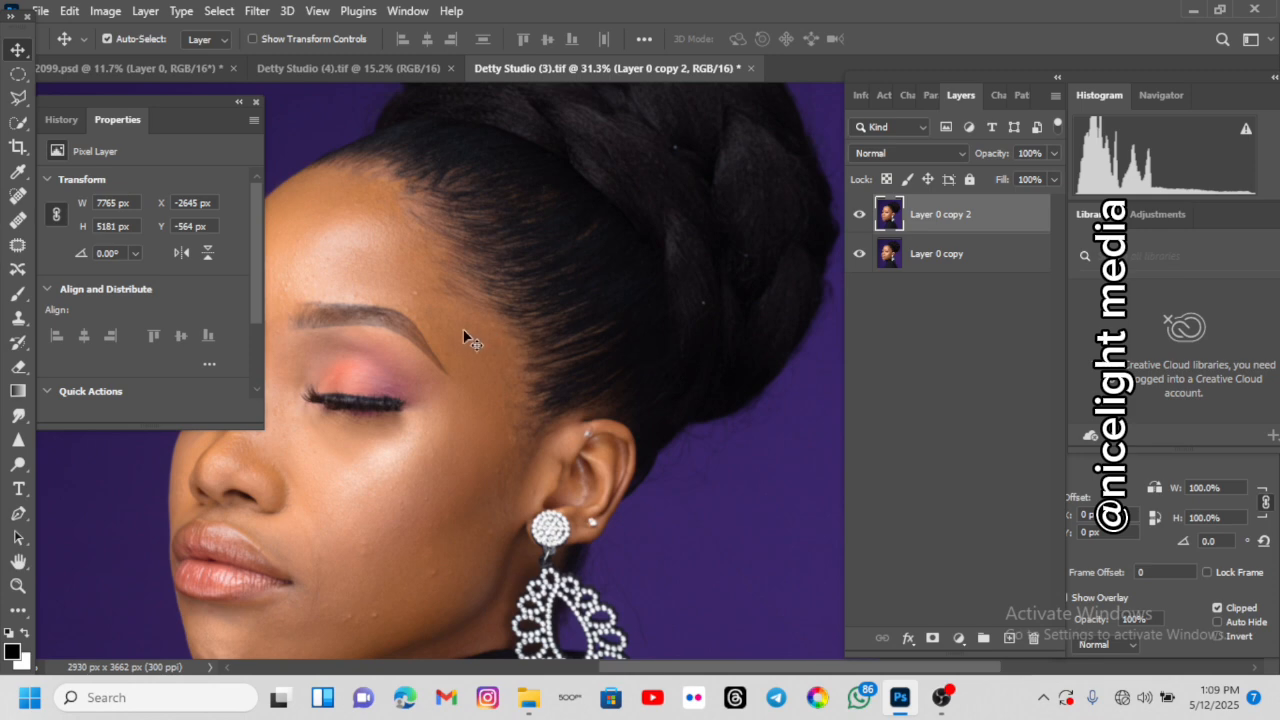
pyautogui.scroll(2, 470, 335)
pyautogui.scroll(5, 495, 287)
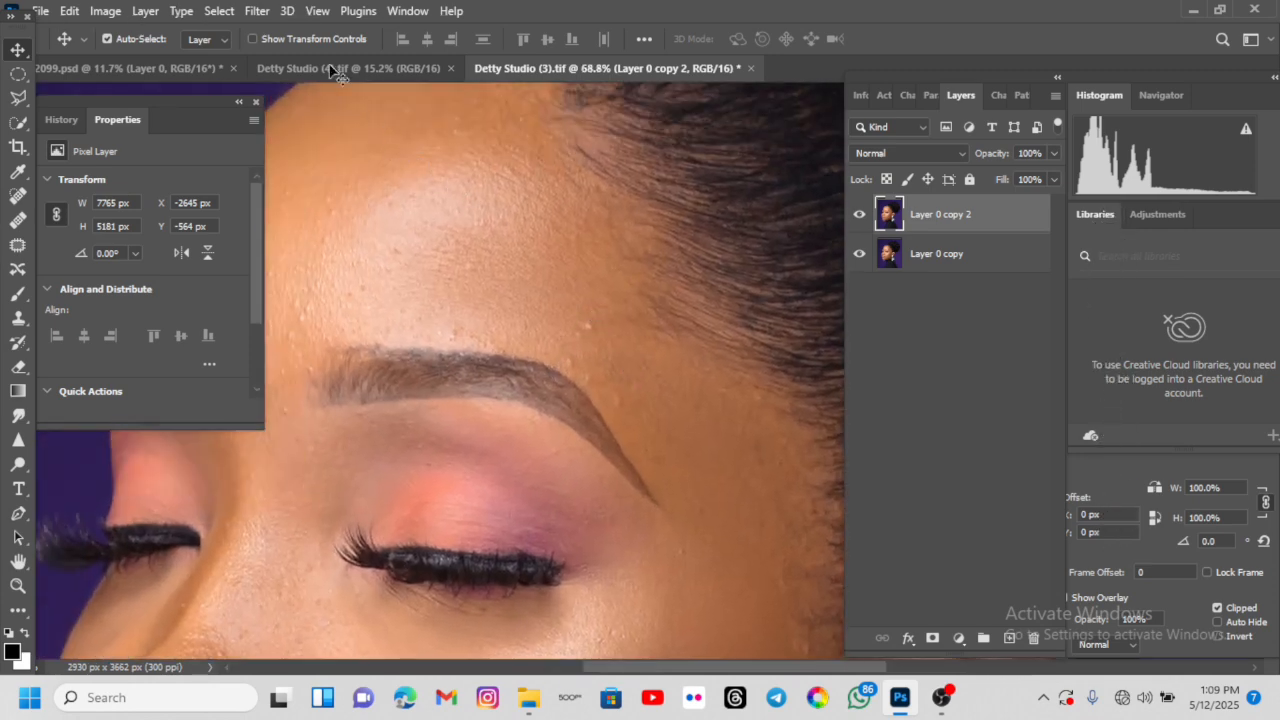
pyautogui.click(256, 11)
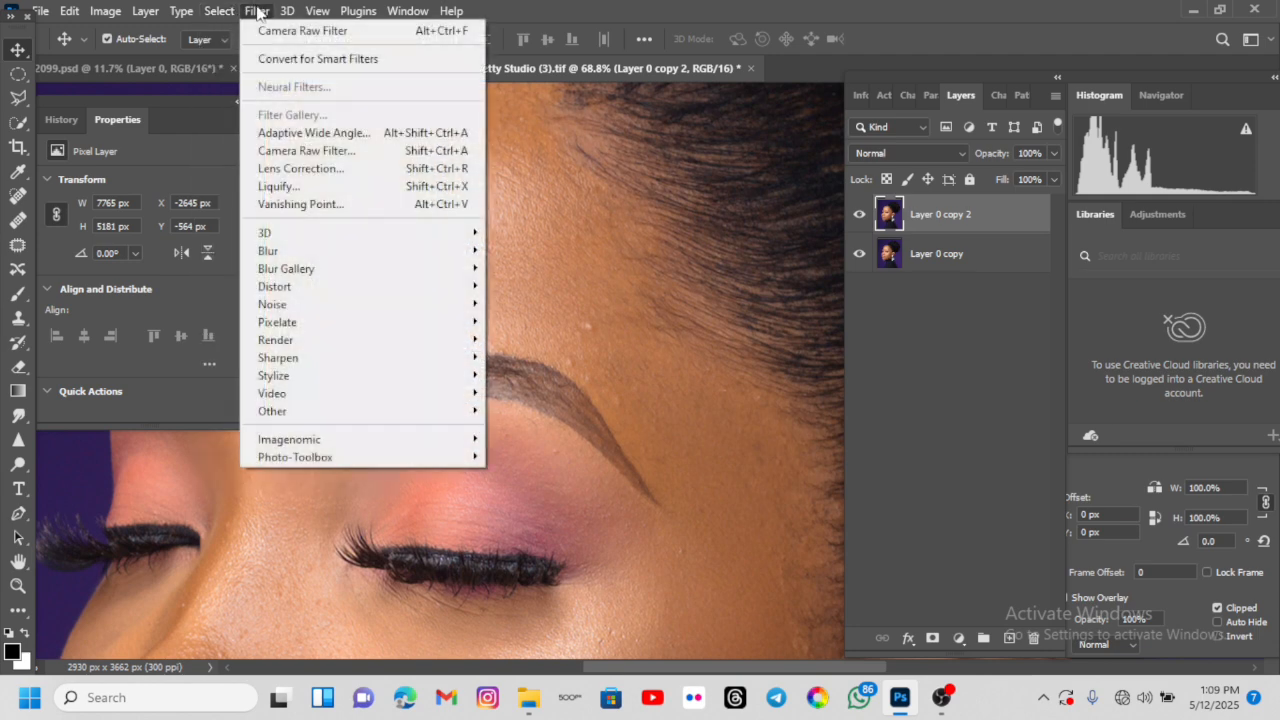
pyautogui.click(335, 150)
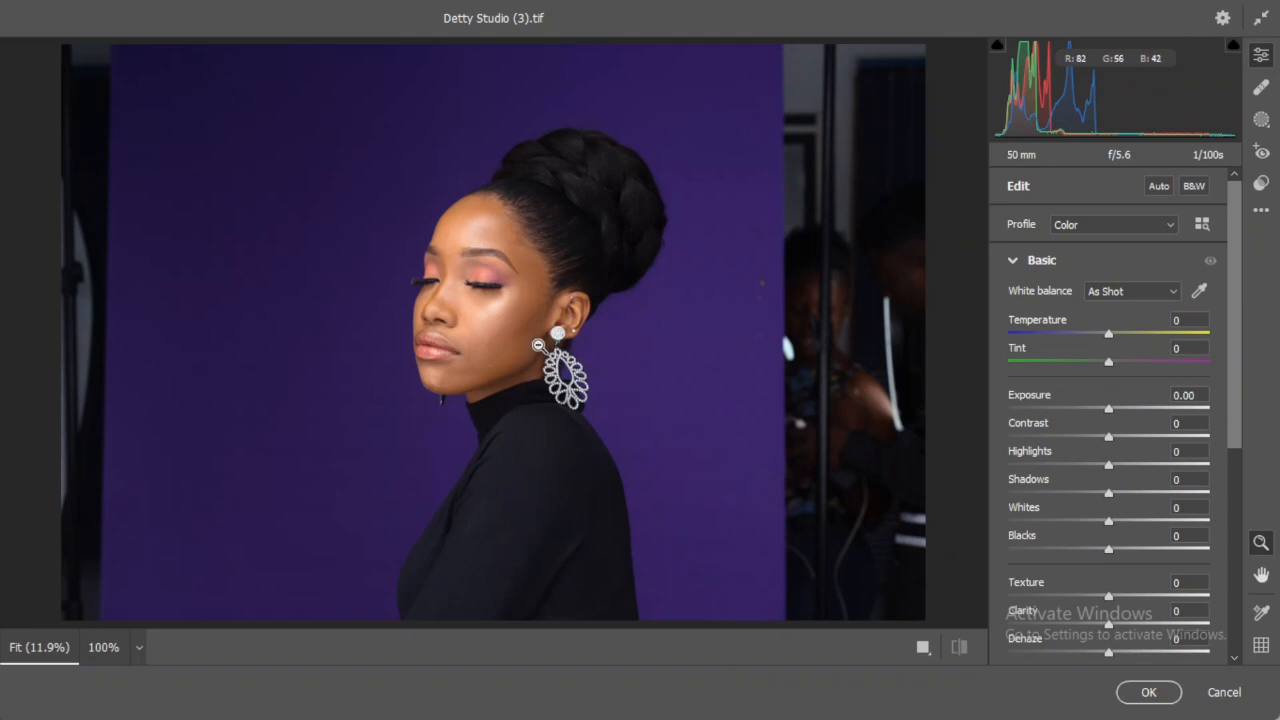
# - Set Contrast to +21 and Highlights to -18 in the Camera Raw basic adjustments
pyautogui.click(539, 345)
pyautogui.click(481, 301)
pyautogui.scroll(5, 478, 305)
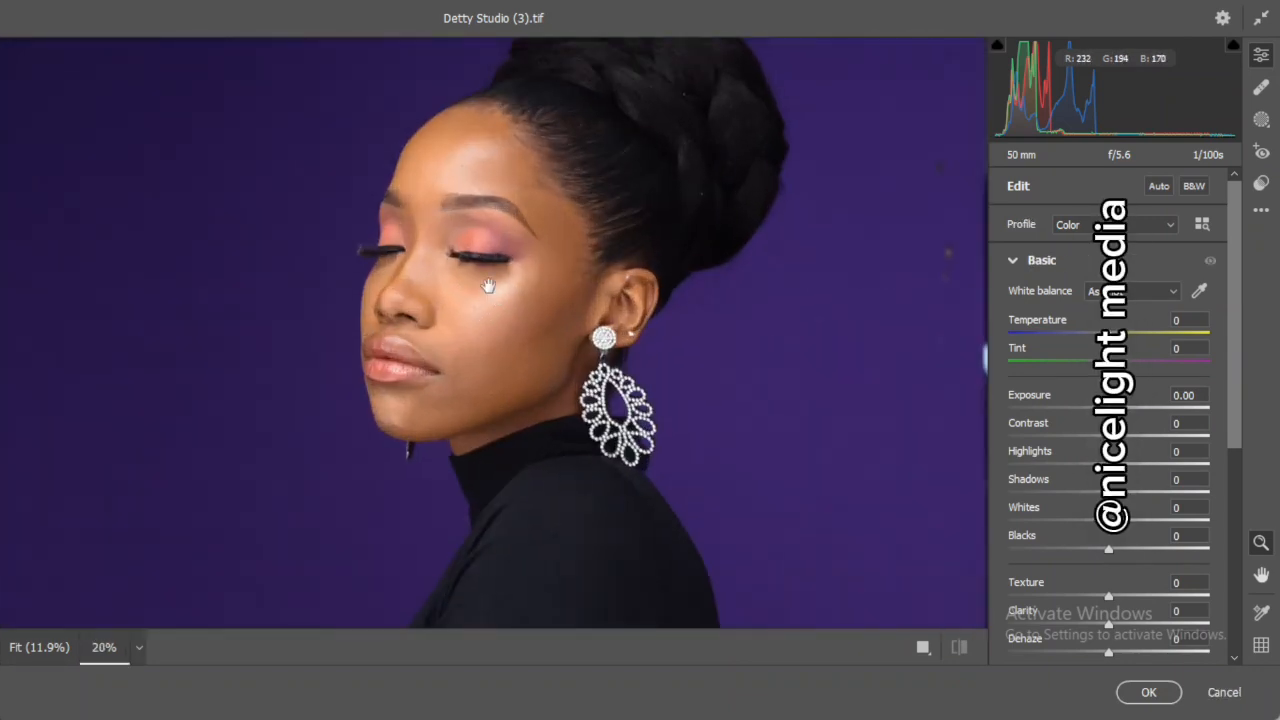
pyautogui.moveTo(488, 287); pyautogui.dragTo(568, 290)
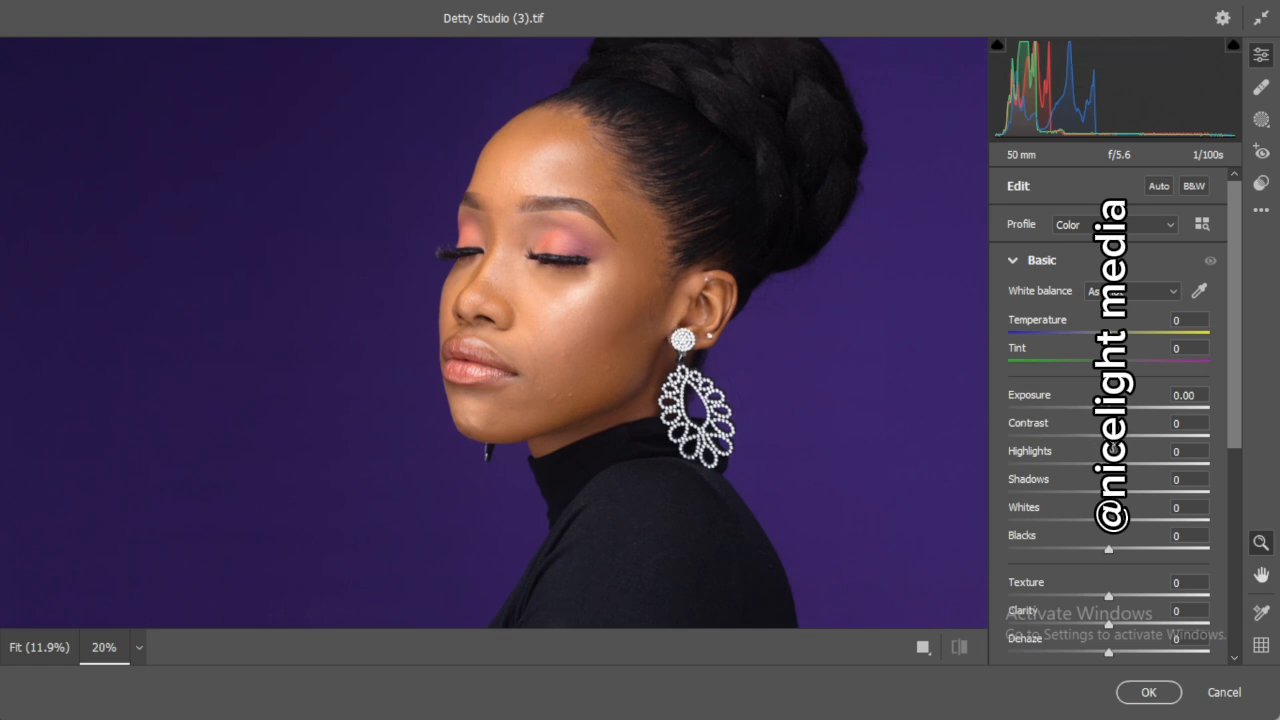
pyautogui.moveTo(1109, 436)
pyautogui.mouseDown()
pyautogui.moveTo(1074, 435)
pyautogui.moveTo(1111, 435)
pyautogui.mouseUp()
pyautogui.moveTo(1112, 436); pyautogui.dragTo(1114, 436)
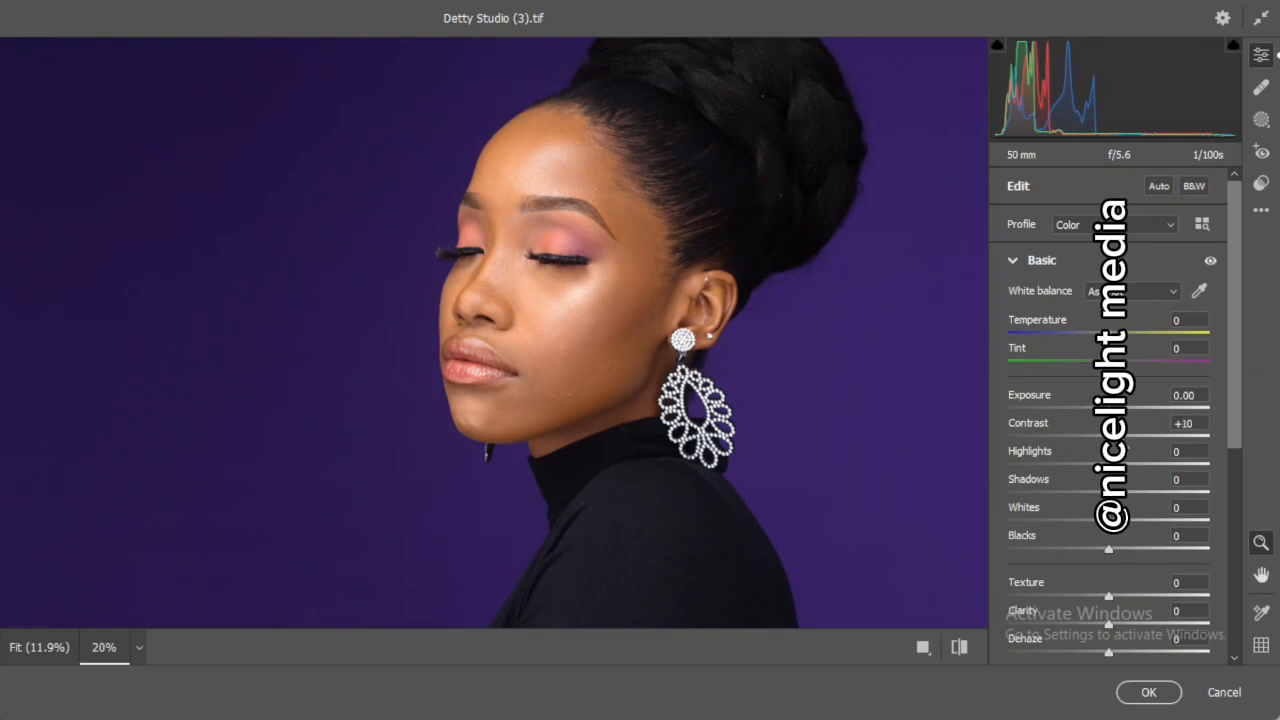
pyautogui.moveTo(1120, 437); pyautogui.dragTo(1131, 444)
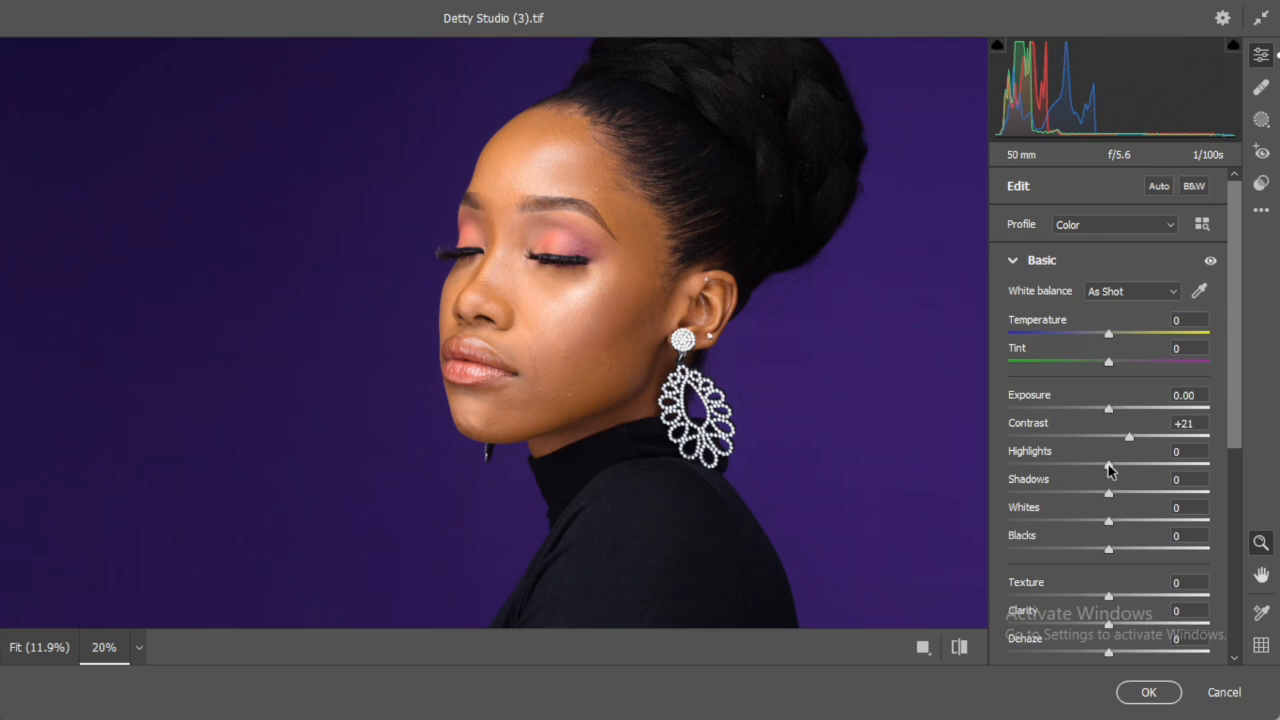
pyautogui.moveTo(1108, 468); pyautogui.dragTo(1086, 470)
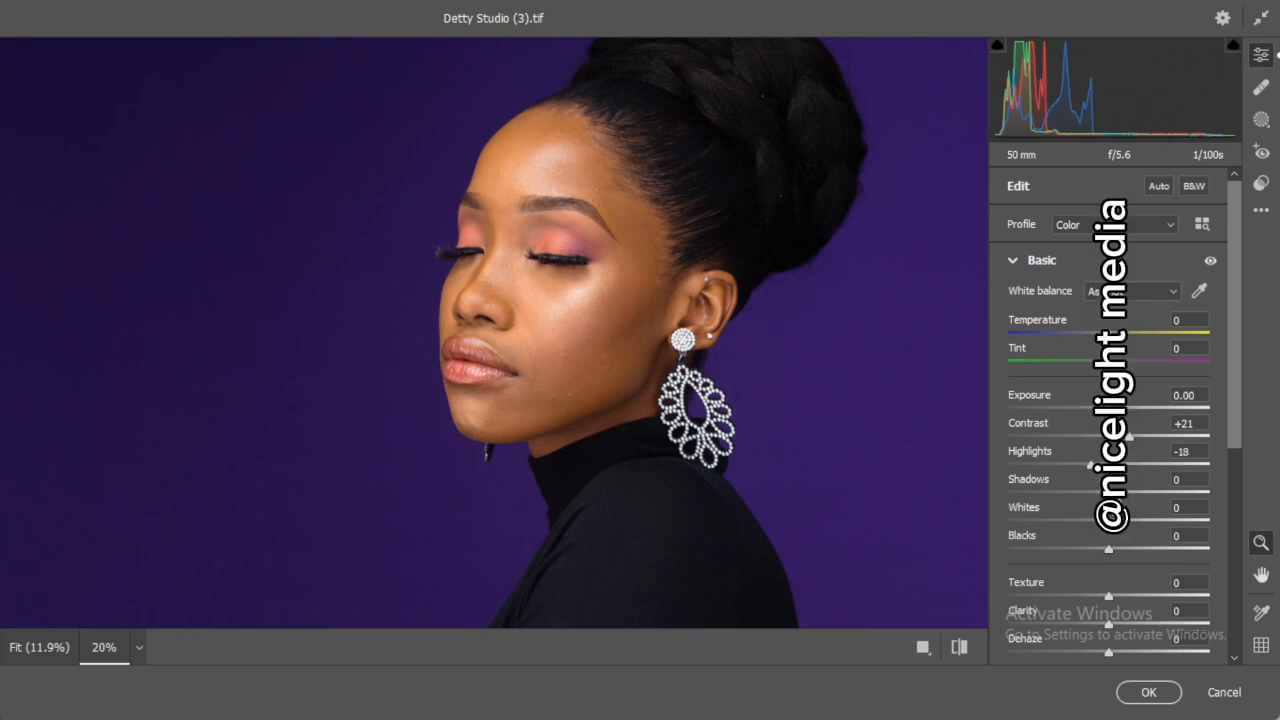
# - Set Shadows to +35, Whites to -42 and Blacks to -10
pyautogui.moveTo(1108, 492); pyautogui.dragTo(1147, 494)
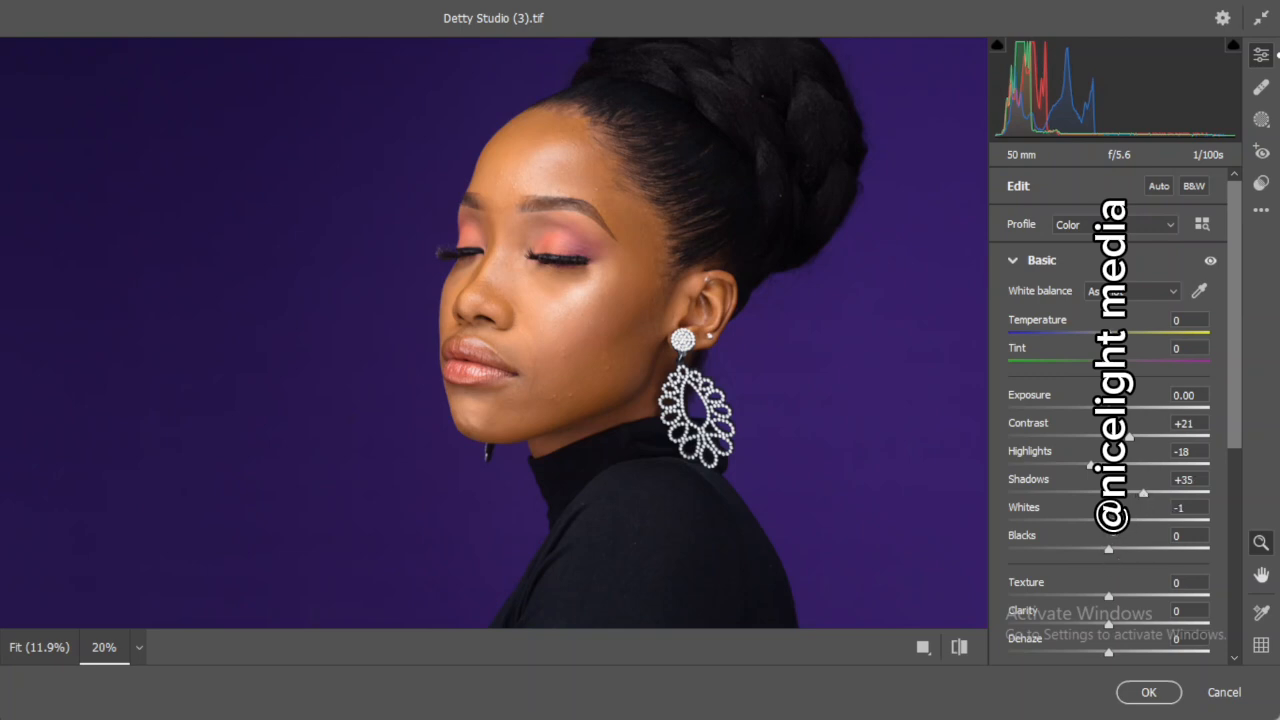
pyautogui.moveTo(1107, 521); pyautogui.dragTo(1067, 526)
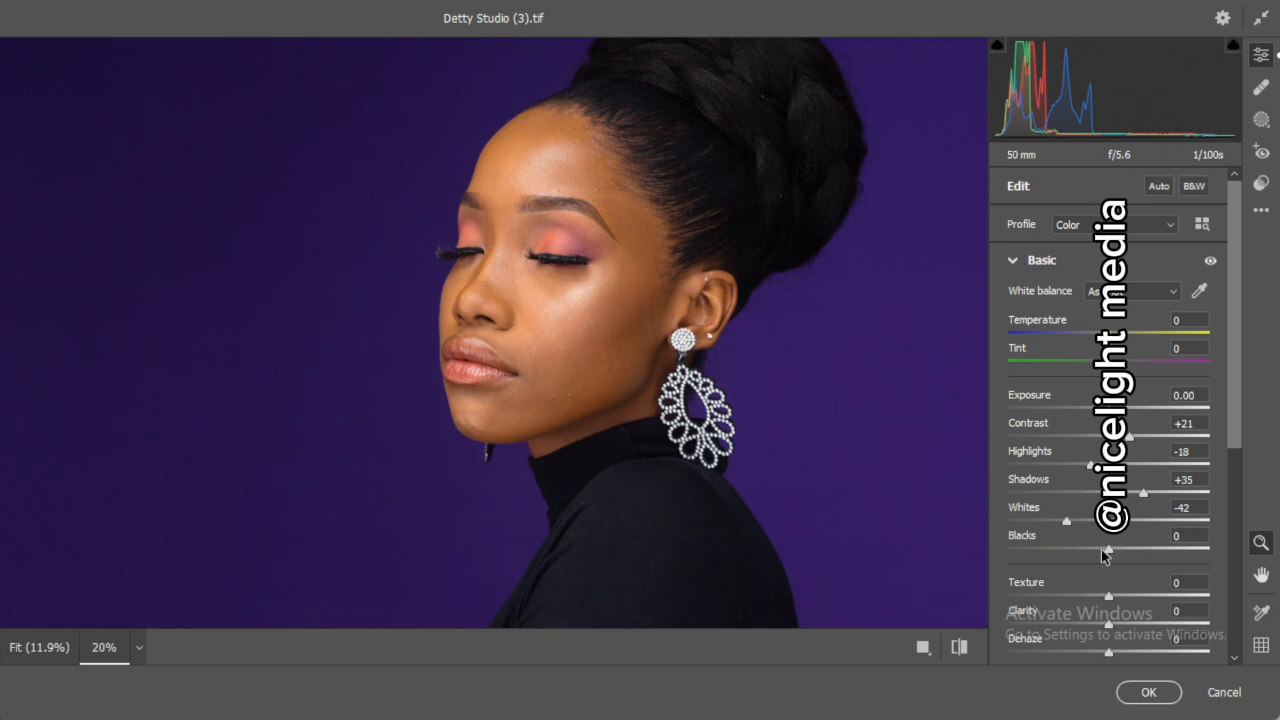
pyautogui.moveTo(1105, 556); pyautogui.dragTo(1098, 556)
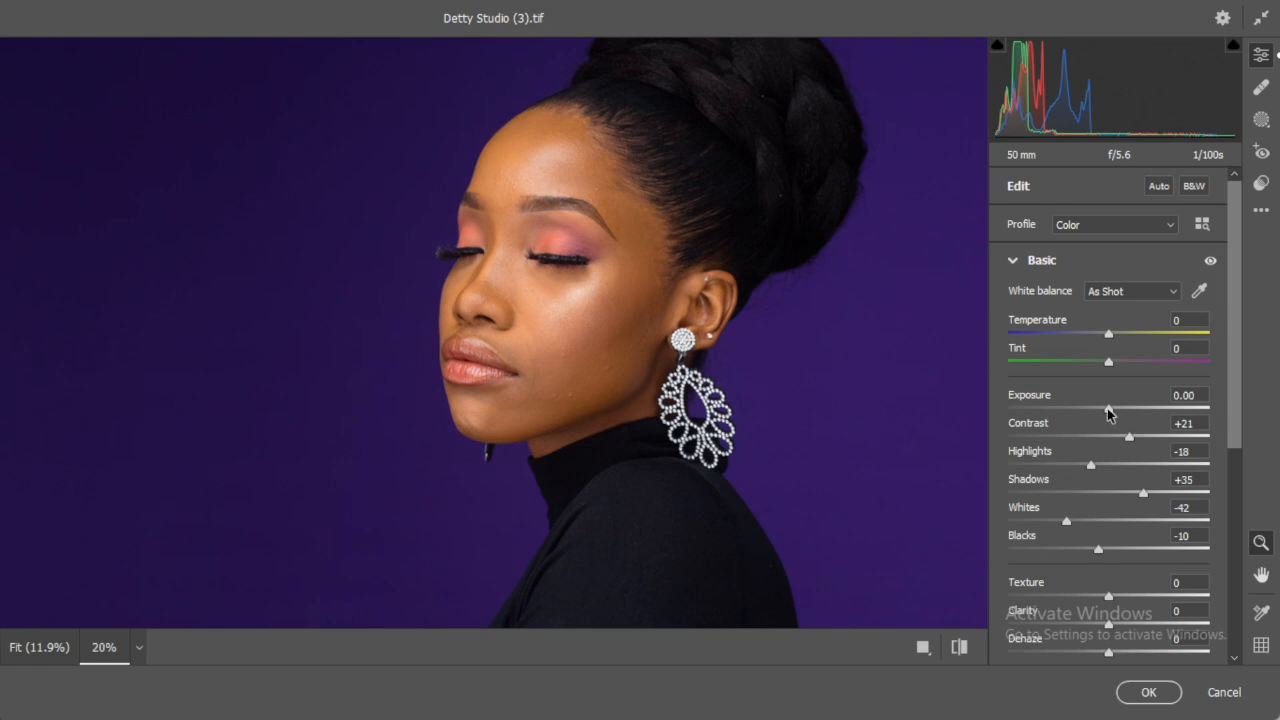
# - Set Exposure to +0.10 and apply the Camera Raw adjustments to the layer
pyautogui.moveTo(1108, 410); pyautogui.dragTo(1109, 407)
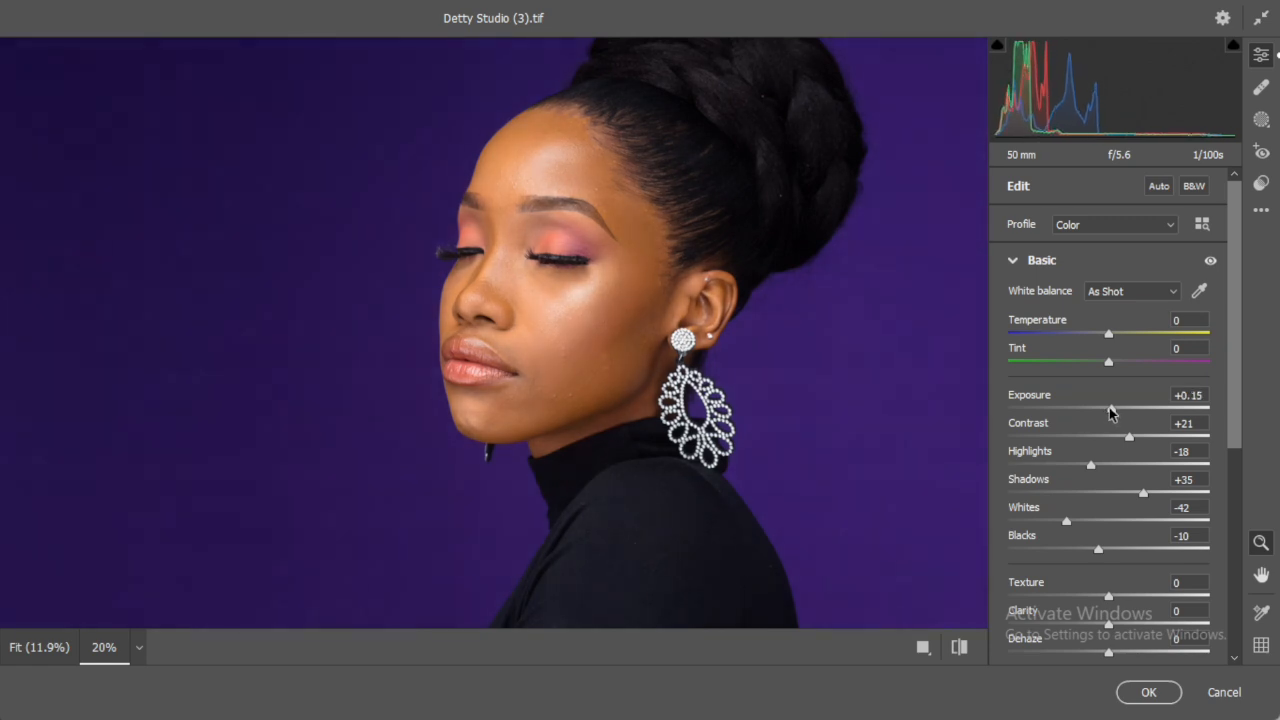
pyautogui.click(626, 278)
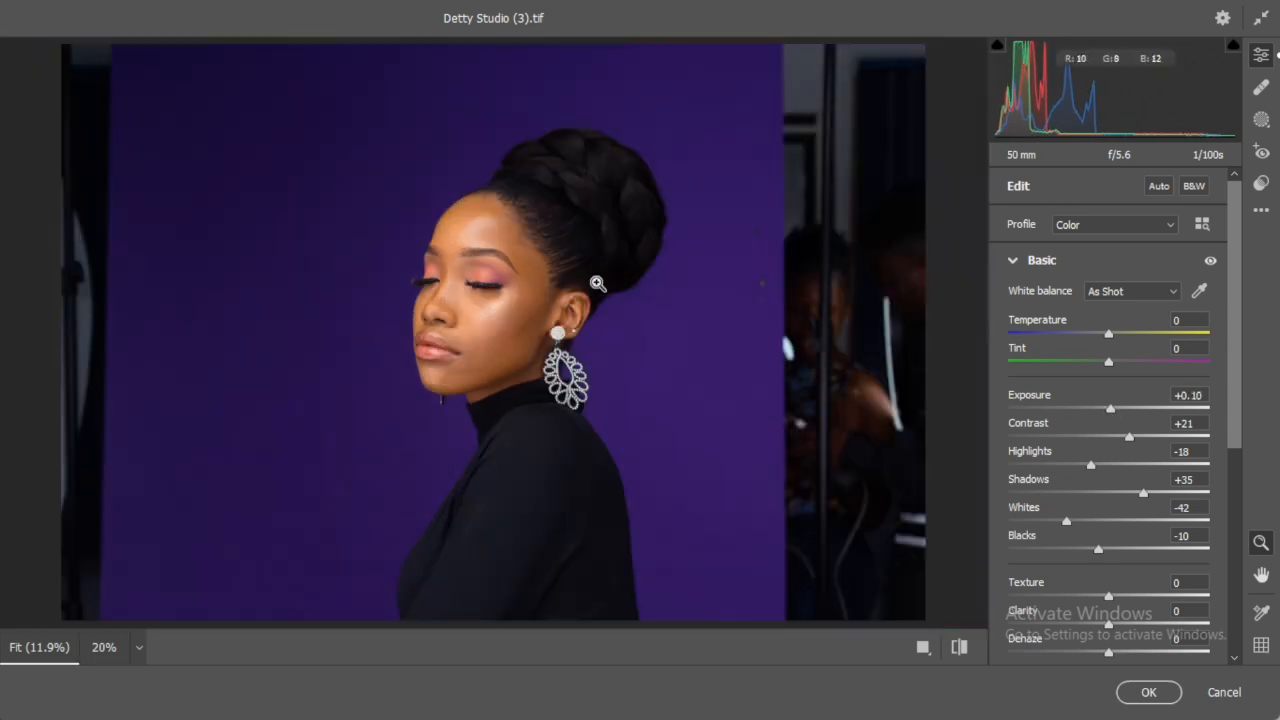
pyautogui.click(1143, 688)
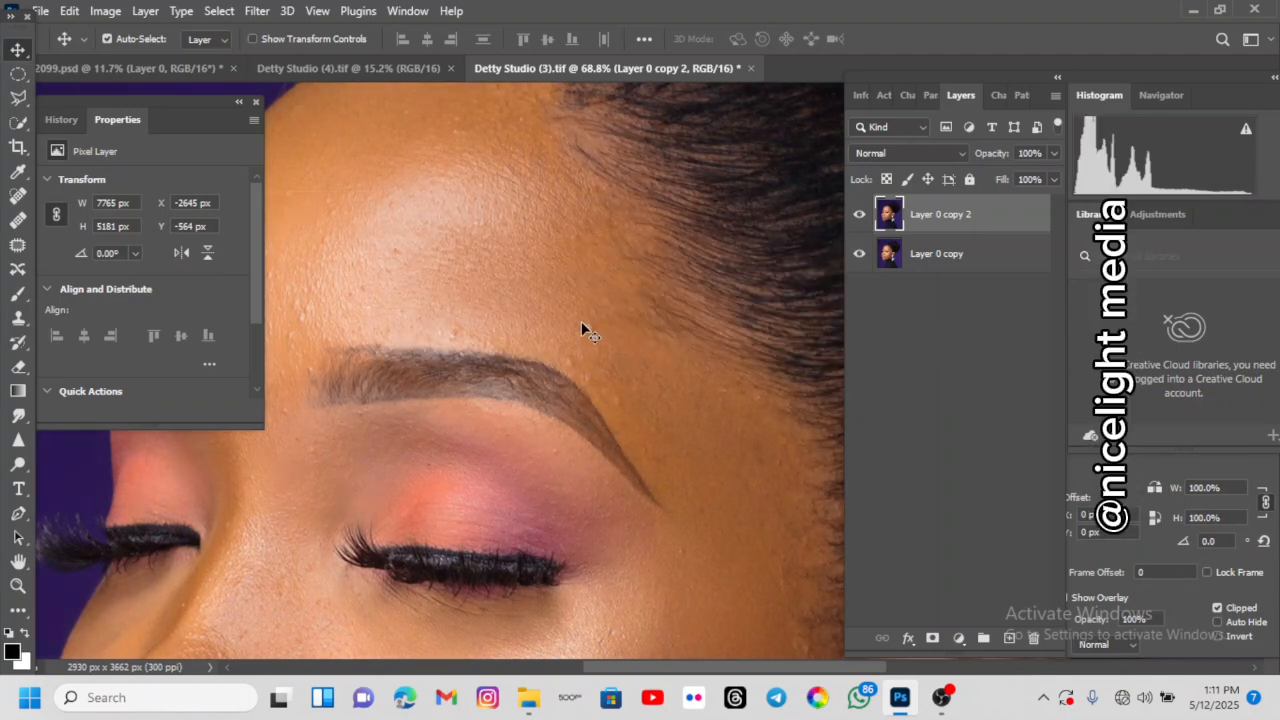
# - Duplicate the colour-corrected layer as a separate layer for skin retouching
pyautogui.press('space')
pyautogui.moveTo(471, 255); pyautogui.dragTo(572, 243)
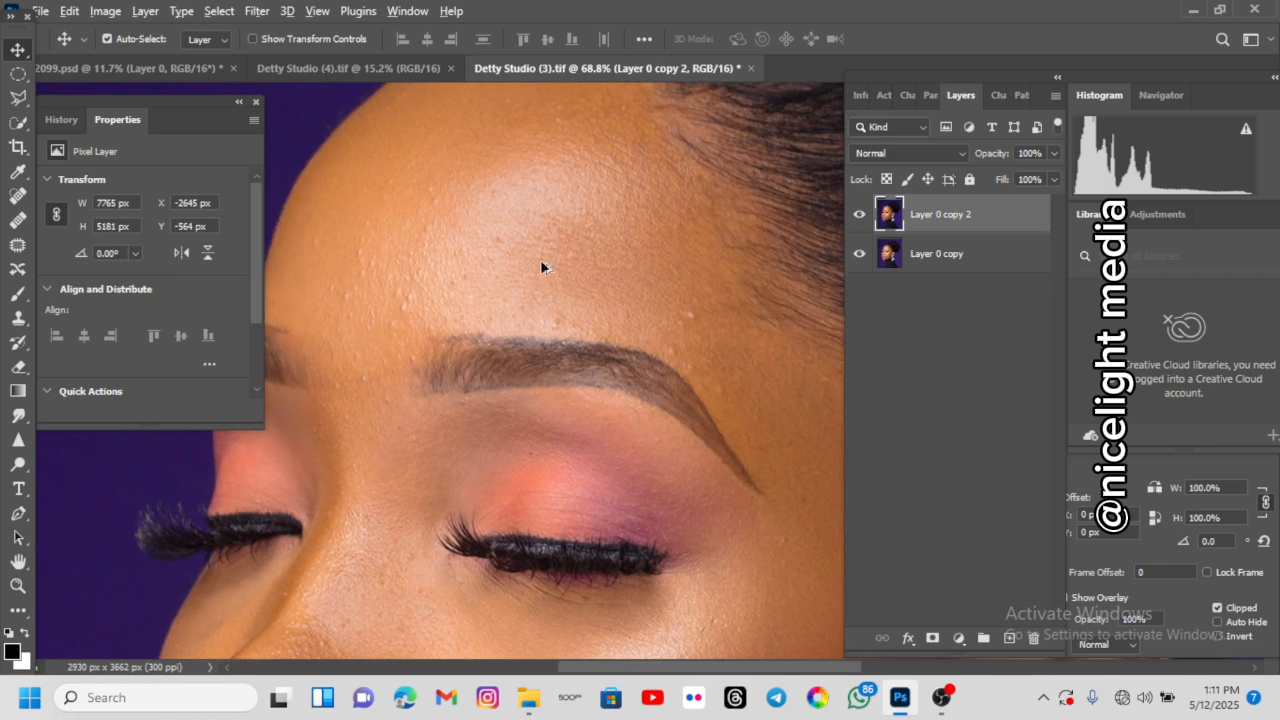
pyautogui.scroll(-4, 541, 267)
pyautogui.scroll(5, 622, 305)
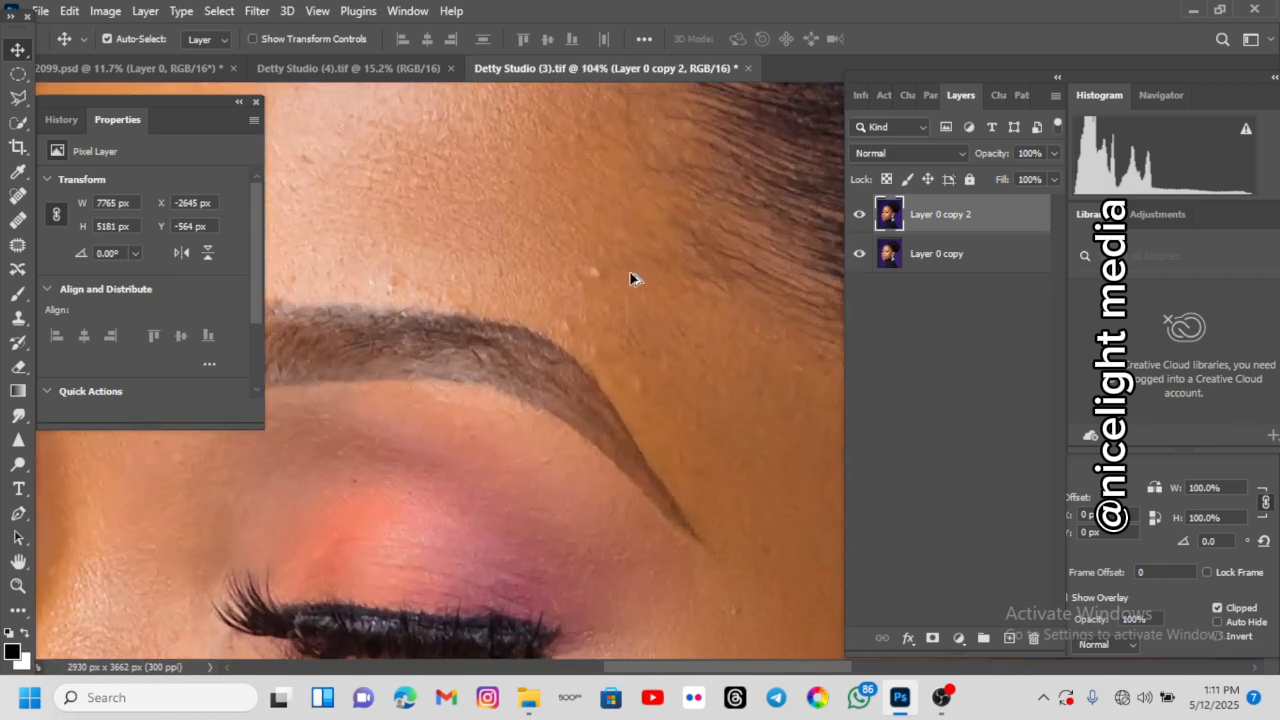
pyautogui.scroll(-3, 561, 254)
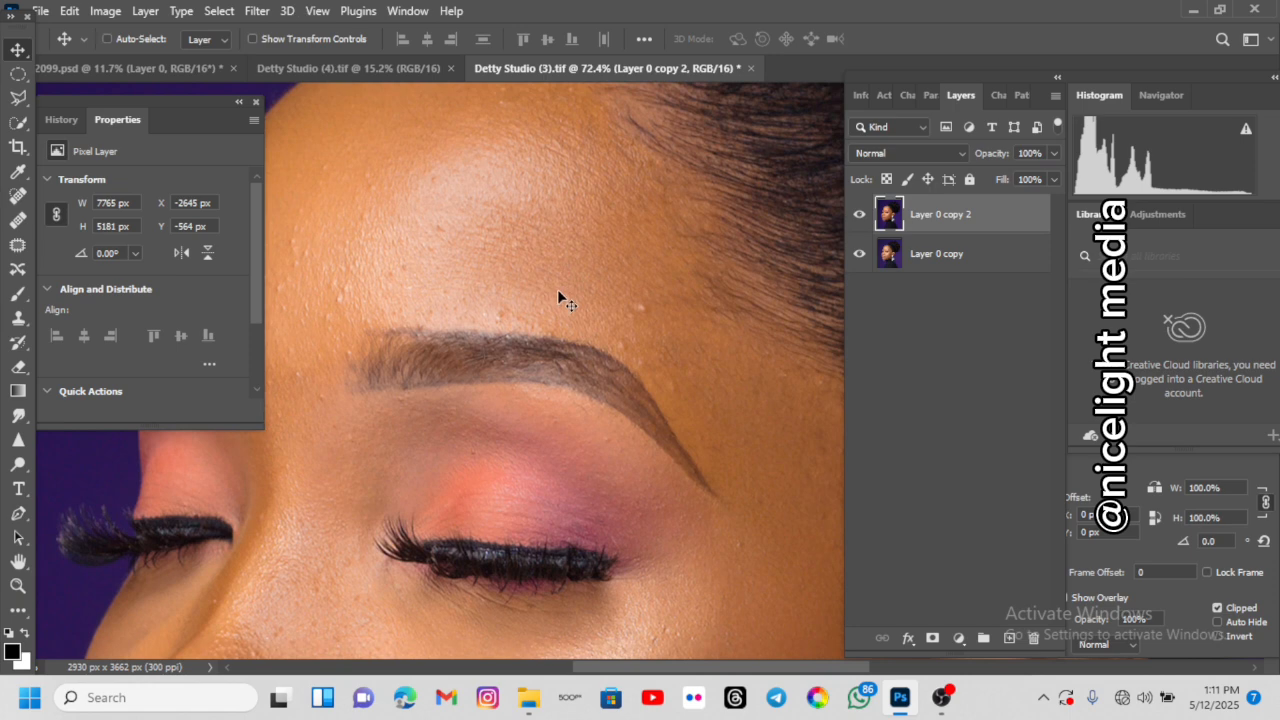
pyautogui.hotkey('ctrl', 'j')
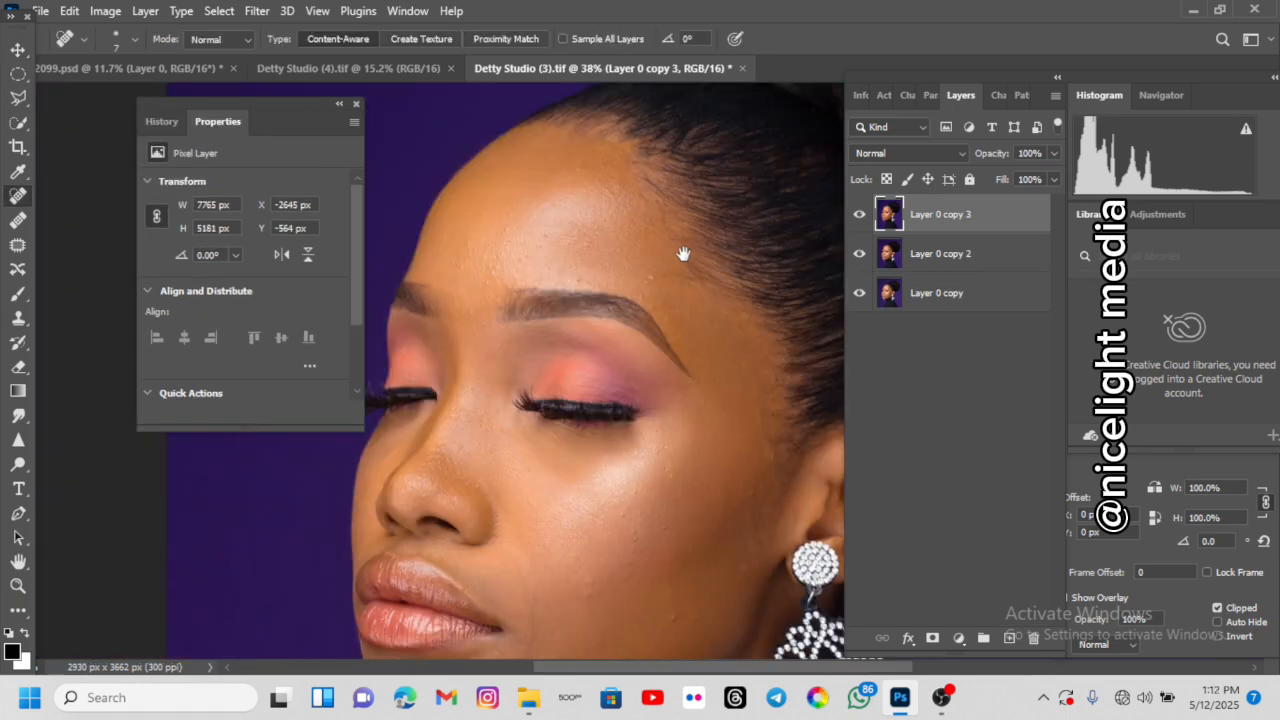
# - Move the Properties panel clear of the face and patch the small blemishes around the eyebrow's outer end with nearby clean skin
pyautogui.moveTo(683, 254); pyautogui.dragTo(603, 204)
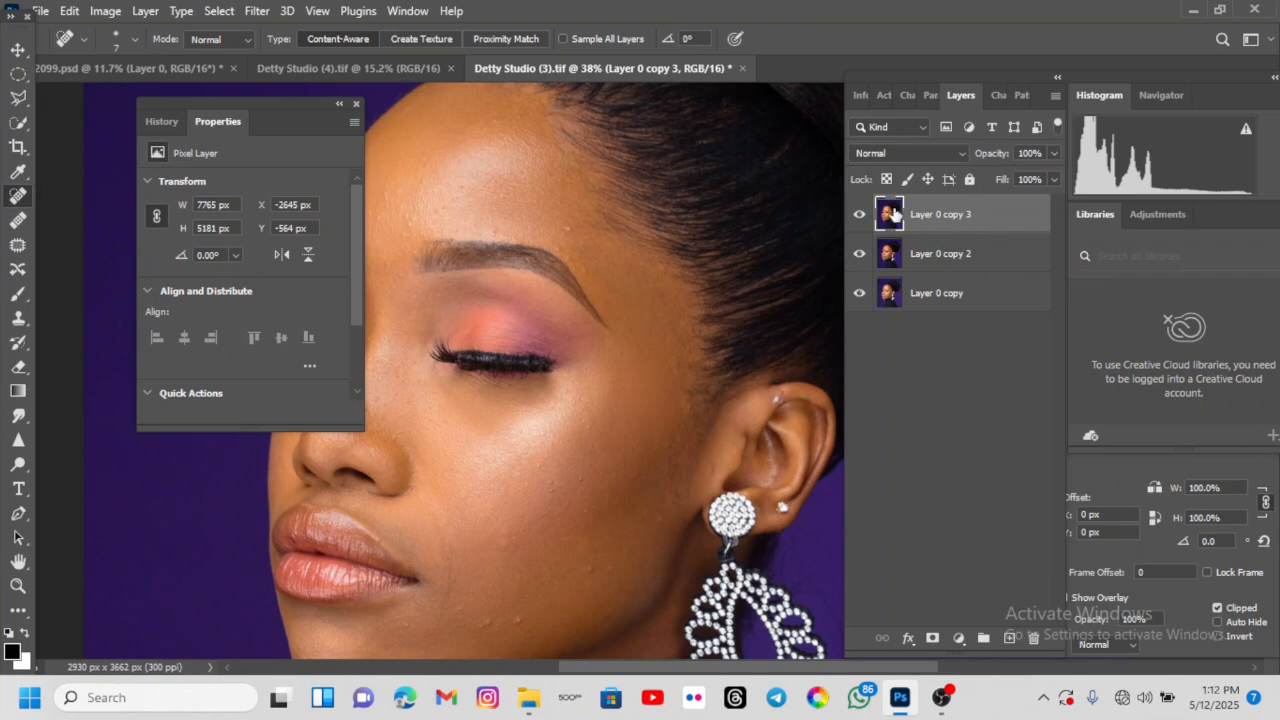
pyautogui.click(19, 245)
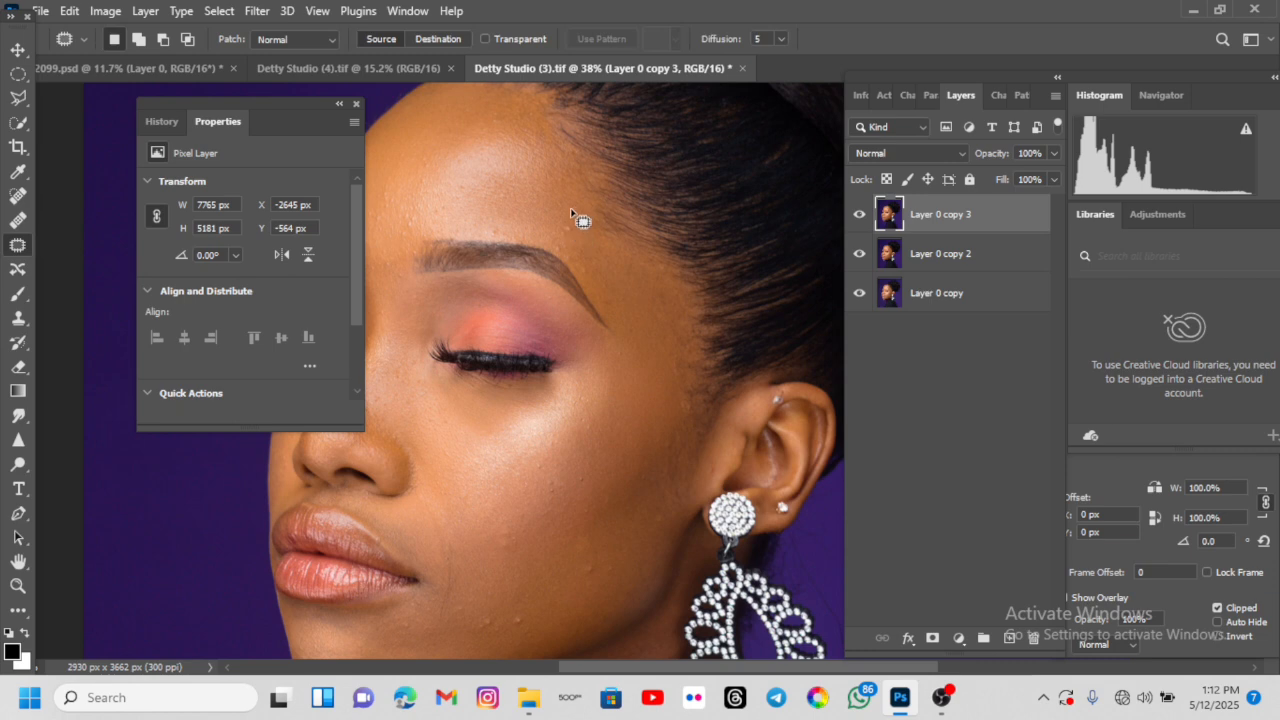
pyautogui.scroll(5, 573, 217)
pyautogui.moveTo(492, 229); pyautogui.dragTo(608, 334)
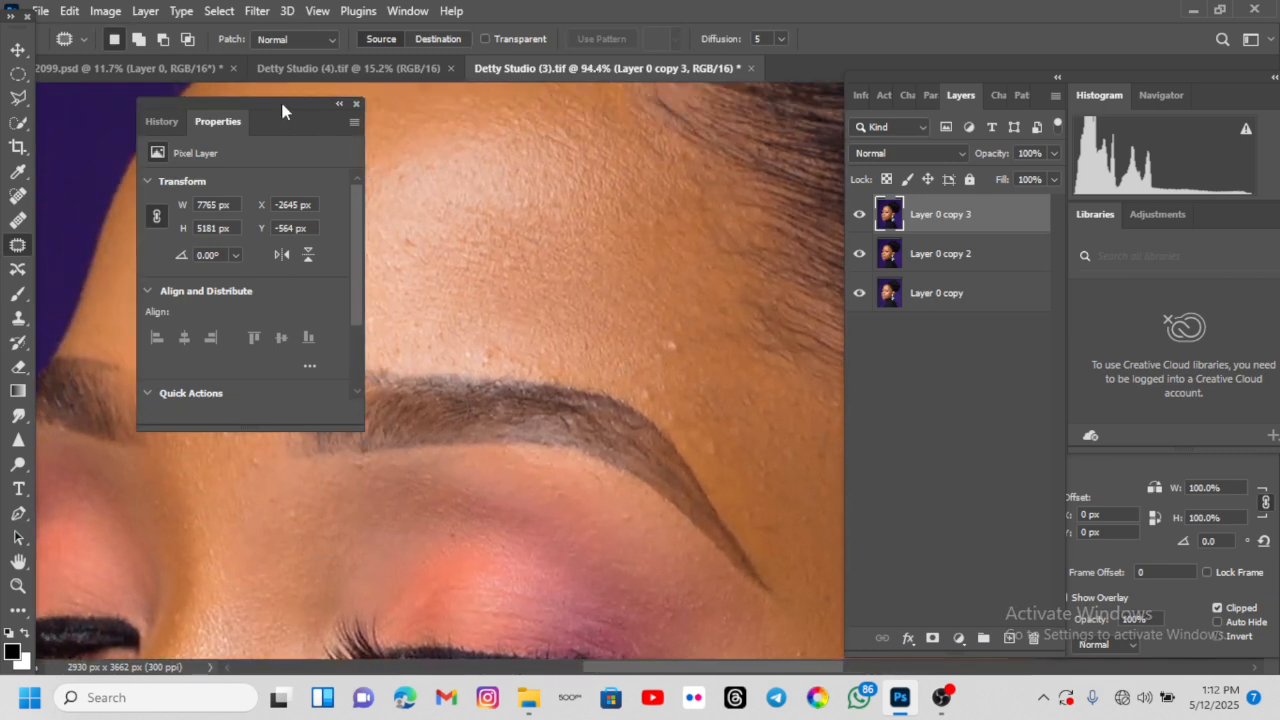
pyautogui.moveTo(282, 104); pyautogui.dragTo(183, 89)
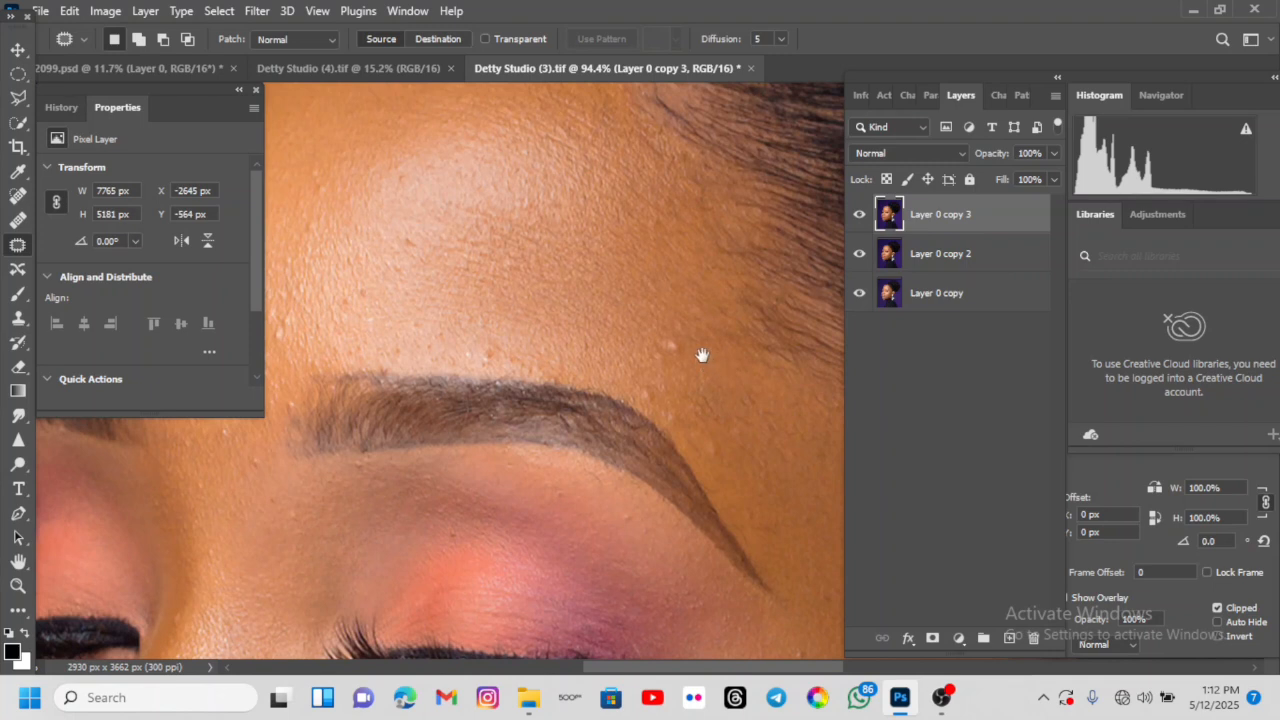
pyautogui.scroll(-2, 702, 340)
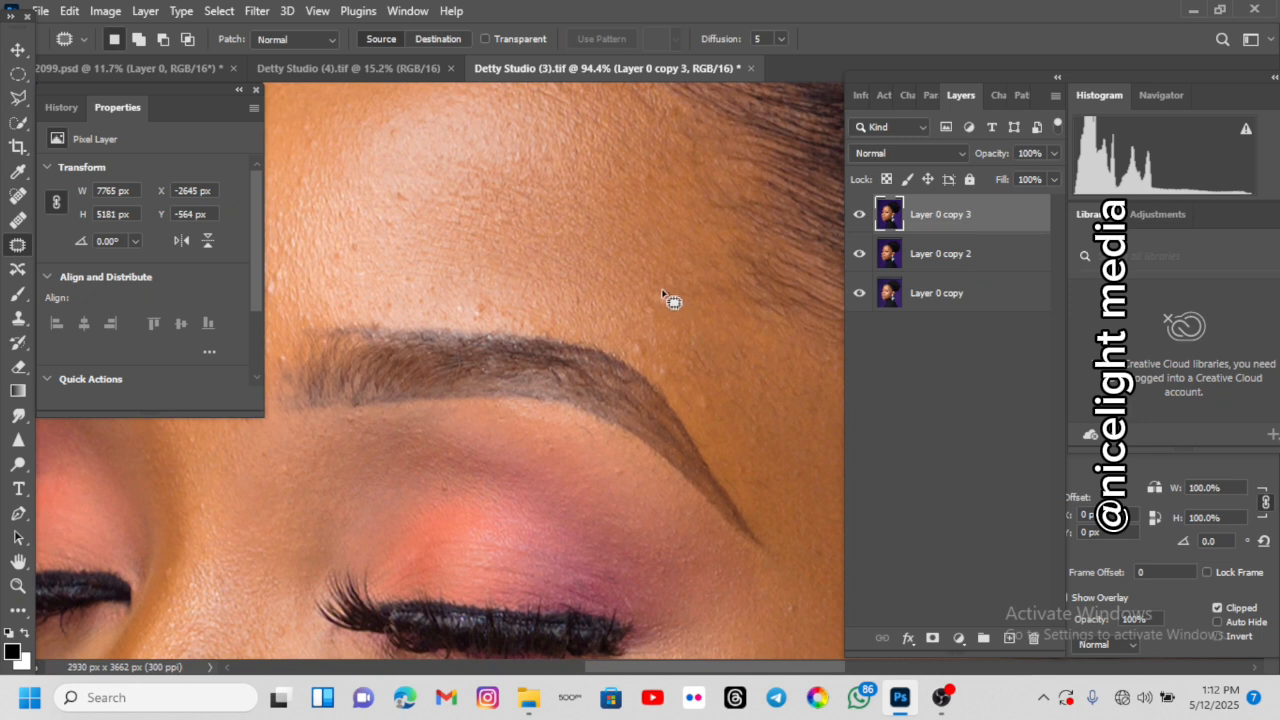
pyautogui.moveTo(665, 293); pyautogui.dragTo(664, 301)
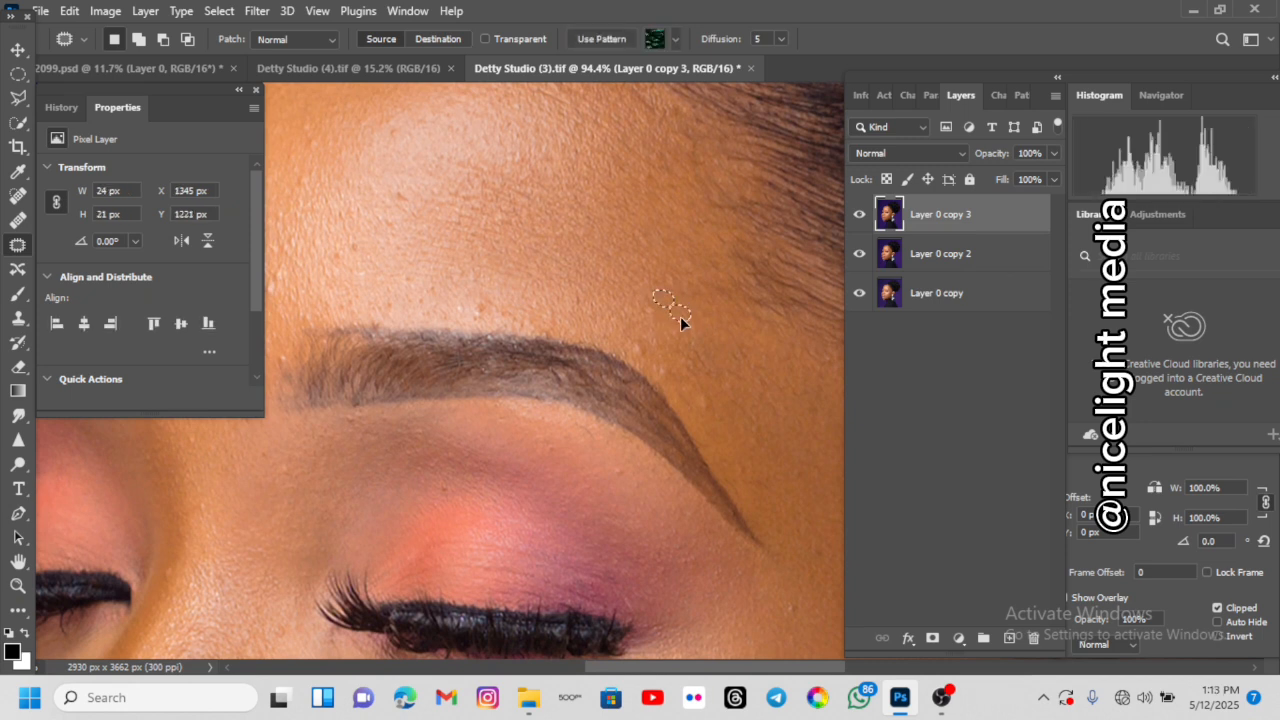
pyautogui.moveTo(680, 322)
pyautogui.mouseDown()
pyautogui.moveTo(688, 384)
pyautogui.moveTo(641, 351)
pyautogui.moveTo(640, 331)
pyautogui.moveTo(720, 409)
pyautogui.moveTo(711, 423)
pyautogui.moveTo(704, 395)
pyautogui.mouseUp()
pyautogui.hotkey('ctrl', 'd')
pyautogui.hotkey('ctrl', 'd')
pyautogui.moveTo(711, 405); pyautogui.dragTo(741, 425)
pyautogui.hotkey('ctrl', 'd')
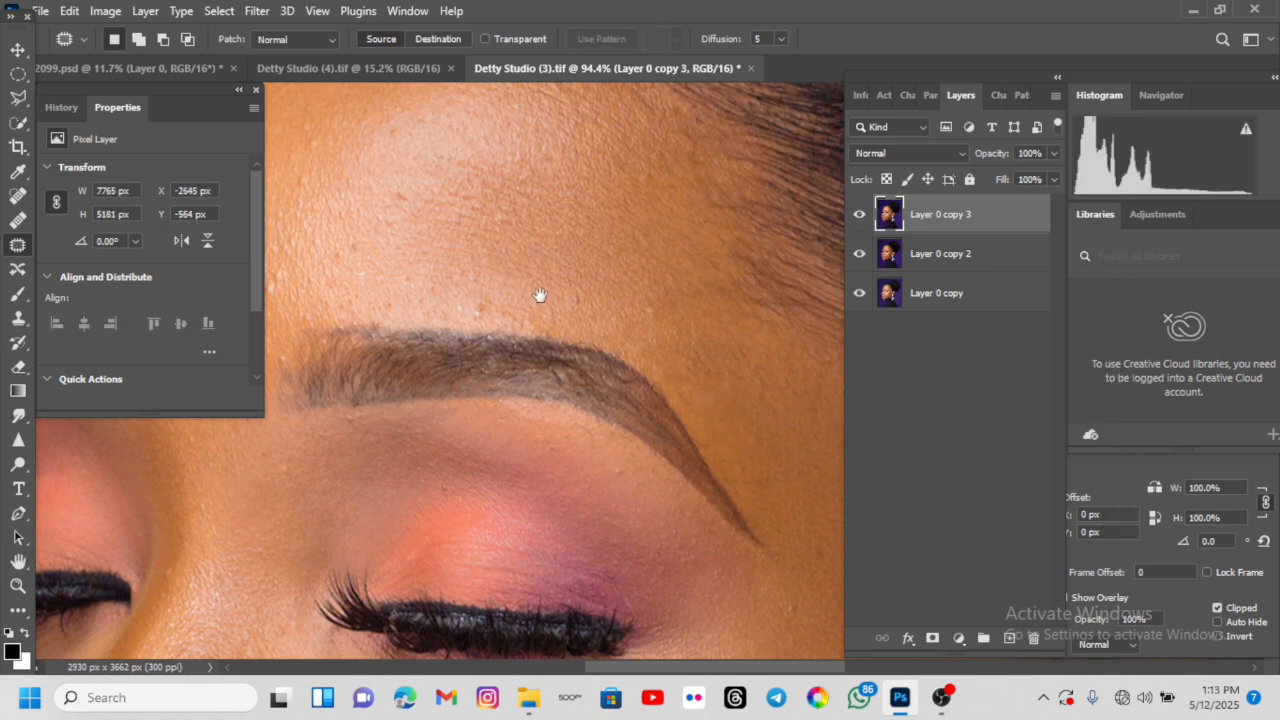
# - Patch the small blemishes above the eyebrow and on the adjoining forehead with nearby clean skin
pyautogui.moveTo(540, 294)
pyautogui.mouseDown()
pyautogui.moveTo(648, 388)
pyautogui.moveTo(593, 412)
pyautogui.moveTo(577, 389)
pyautogui.moveTo(572, 399)
pyautogui.mouseUp()
pyautogui.hotkey('ctrl', 'd')
pyautogui.moveTo(571, 403)
pyautogui.mouseDown()
pyautogui.moveTo(562, 396)
pyautogui.moveTo(592, 412)
pyautogui.mouseUp()
pyautogui.hotkey('ctrl', 'd')
pyautogui.moveTo(534, 280); pyautogui.dragTo(621, 342)
pyautogui.moveTo(514, 324); pyautogui.dragTo(499, 308)
pyautogui.hotkey('ctrl', 'd')
# - Patch the small bumps on the forehead above the eyebrow's inner end and towards the hairline edge
pyautogui.moveTo(486, 366)
pyautogui.mouseDown()
pyautogui.moveTo(470, 354)
pyautogui.moveTo(412, 372)
pyautogui.mouseUp()
pyautogui.hotkey('ctrl', 'd')
pyautogui.moveTo(412, 372); pyautogui.dragTo(425, 392)
pyautogui.hotkey('ctrl', 'd')
pyautogui.moveTo(466, 437); pyautogui.dragTo(444, 456)
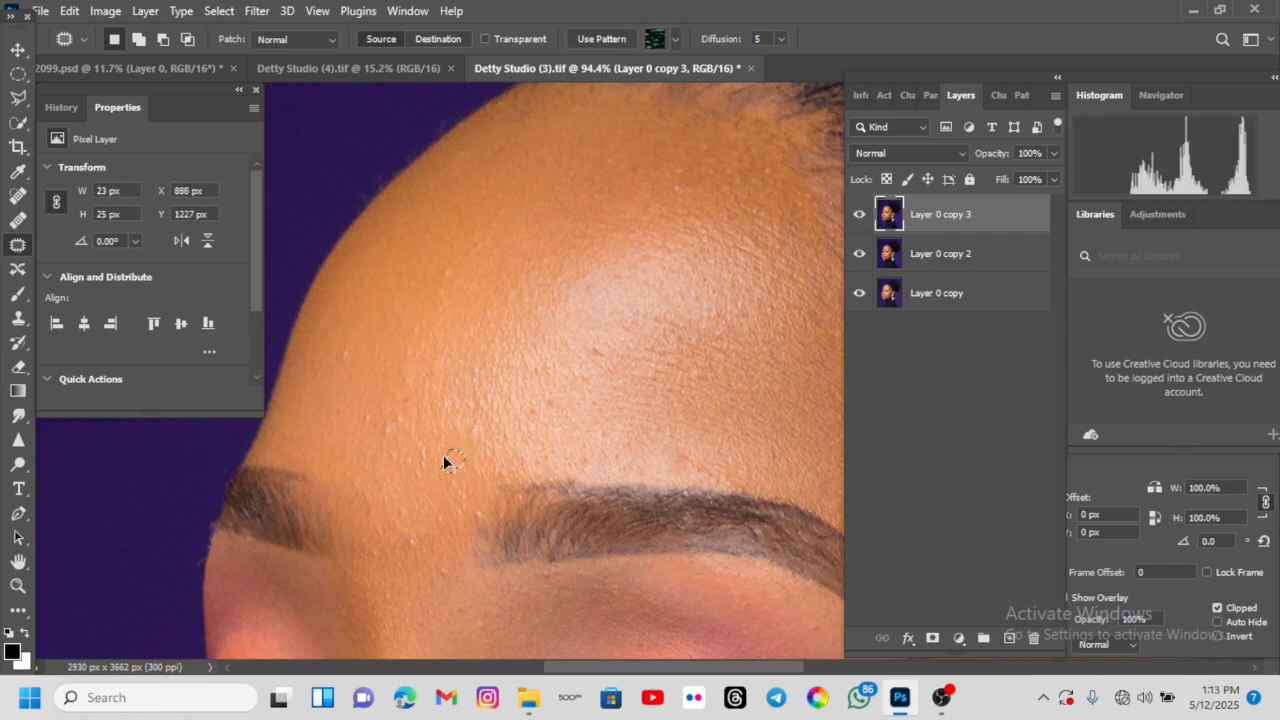
pyautogui.hotkey('ctrl', 'd')
pyautogui.moveTo(411, 357); pyautogui.dragTo(407, 370)
pyautogui.hotkey('ctrl', 'd')
pyautogui.moveTo(384, 430); pyautogui.dragTo(392, 433)
pyautogui.moveTo(392, 433); pyautogui.dragTo(384, 415)
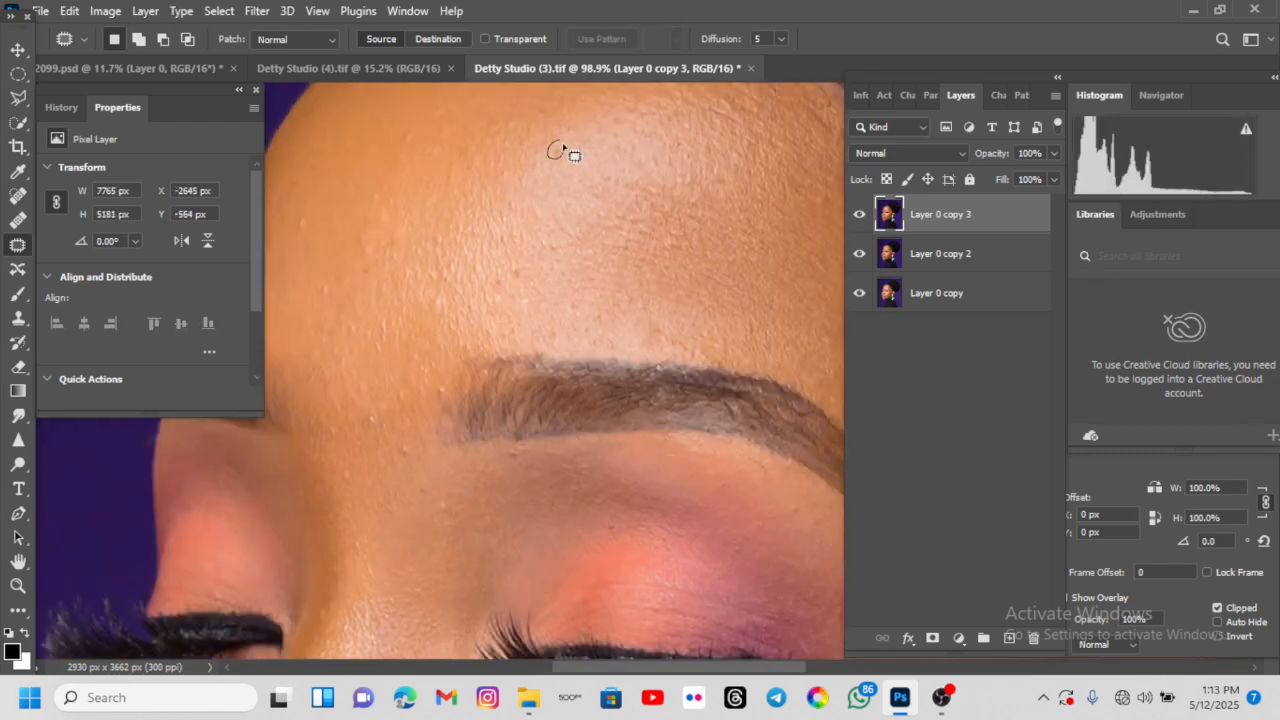
# - Patch the blemishes on the cheek and along the jaw with nearby clean skin
pyautogui.scroll(-5, 491, 398)
pyautogui.scroll(3, 491, 398)
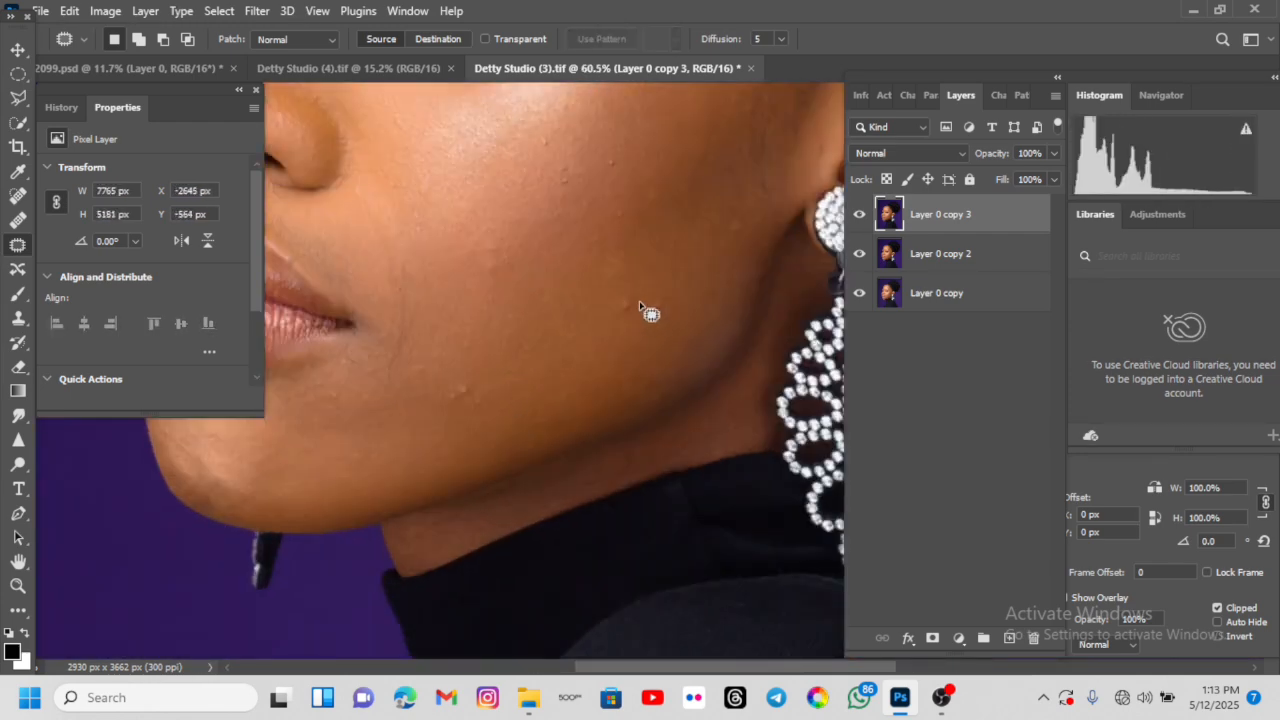
pyautogui.moveTo(661, 294)
pyautogui.mouseDown()
pyautogui.moveTo(665, 318)
pyautogui.moveTo(664, 296)
pyautogui.mouseUp()
pyautogui.hotkey('ctrl', 'd')
pyautogui.moveTo(516, 320); pyautogui.dragTo(584, 429)
pyautogui.moveTo(561, 355); pyautogui.dragTo(567, 362)
pyautogui.hotkey('ctrl', 'd')
pyautogui.moveTo(593, 237)
pyautogui.mouseDown()
pyautogui.moveTo(605, 258)
pyautogui.moveTo(599, 240)
pyautogui.mouseUp()
pyautogui.moveTo(600, 246)
pyautogui.mouseDown()
pyautogui.moveTo(678, 267)
pyautogui.moveTo(617, 289)
pyautogui.mouseUp()
pyautogui.hotkey('ctrl', 'd')
# - Patch the small spot on the skin below the corner of the mouth
pyautogui.moveTo(501, 323)
pyautogui.mouseDown()
pyautogui.moveTo(483, 436)
pyautogui.moveTo(722, 267)
pyautogui.mouseUp()
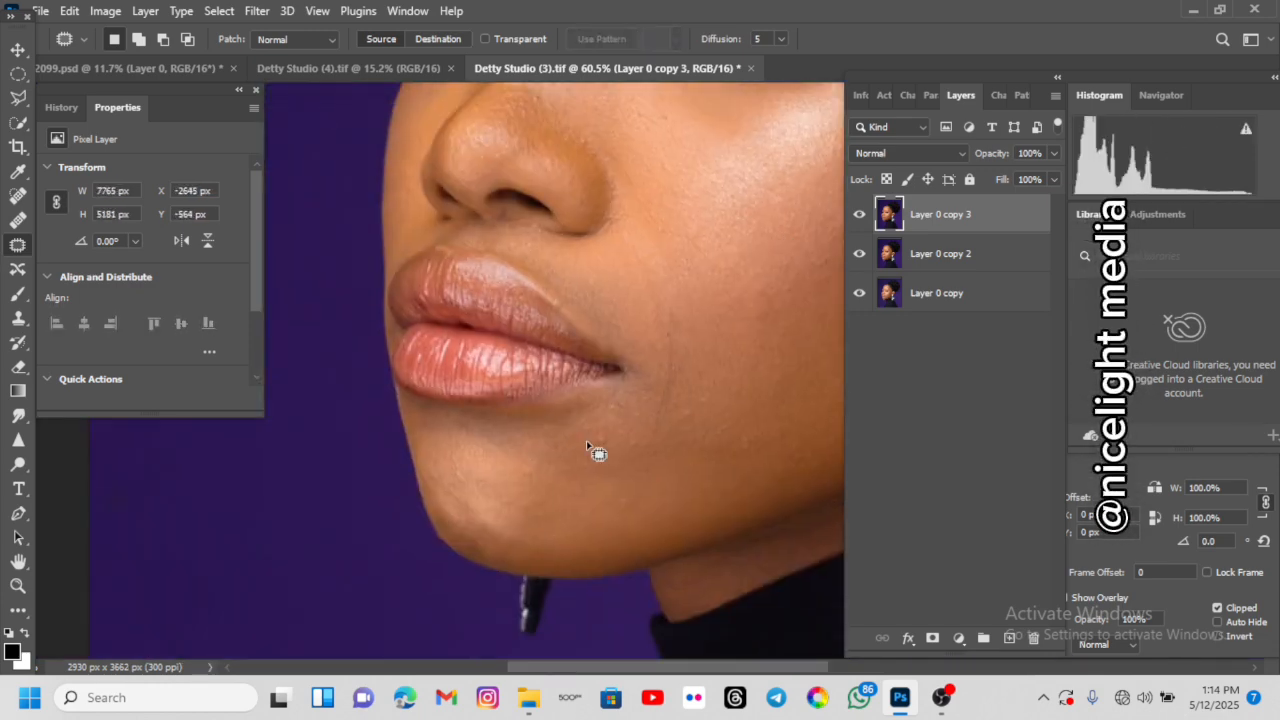
pyautogui.moveTo(597, 454); pyautogui.dragTo(600, 448)
pyautogui.hotkey('ctrl', 'd')
# - Examine the forehead, eye area, cheek and jaw closely for remaining blemishes
pyautogui.scroll(-2, 437, 254)
pyautogui.moveTo(633, 221); pyautogui.dragTo(480, 620)
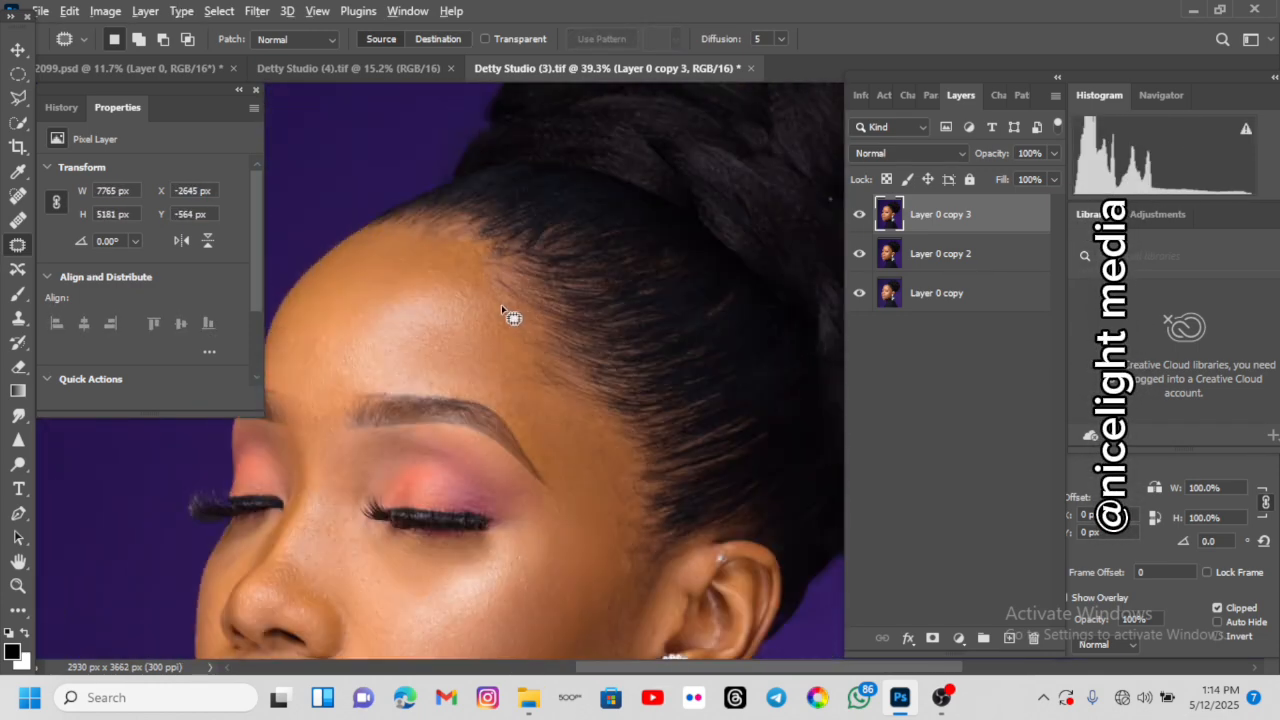
pyautogui.scroll(-2, 503, 306)
pyautogui.moveTo(560, 490); pyautogui.dragTo(652, 305)
pyautogui.scroll(5, 655, 308)
pyautogui.scroll(-3, 684, 285)
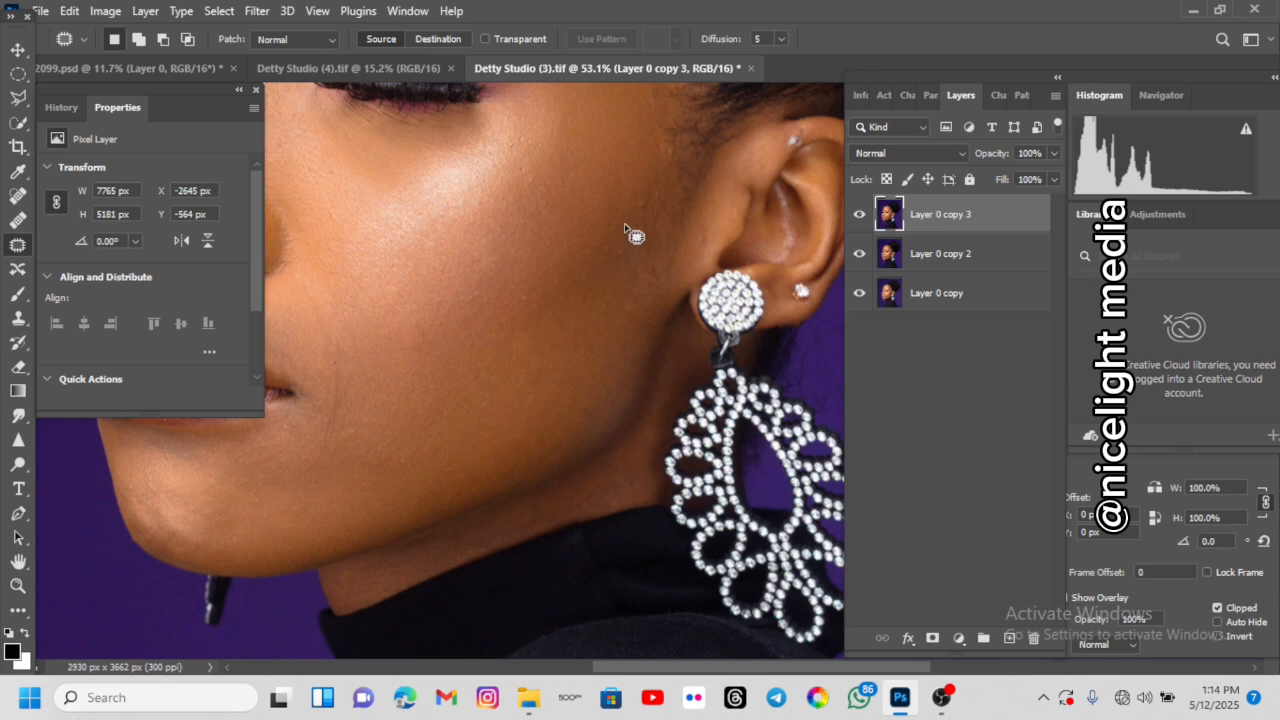
pyautogui.moveTo(574, 269); pyautogui.dragTo(690, 452)
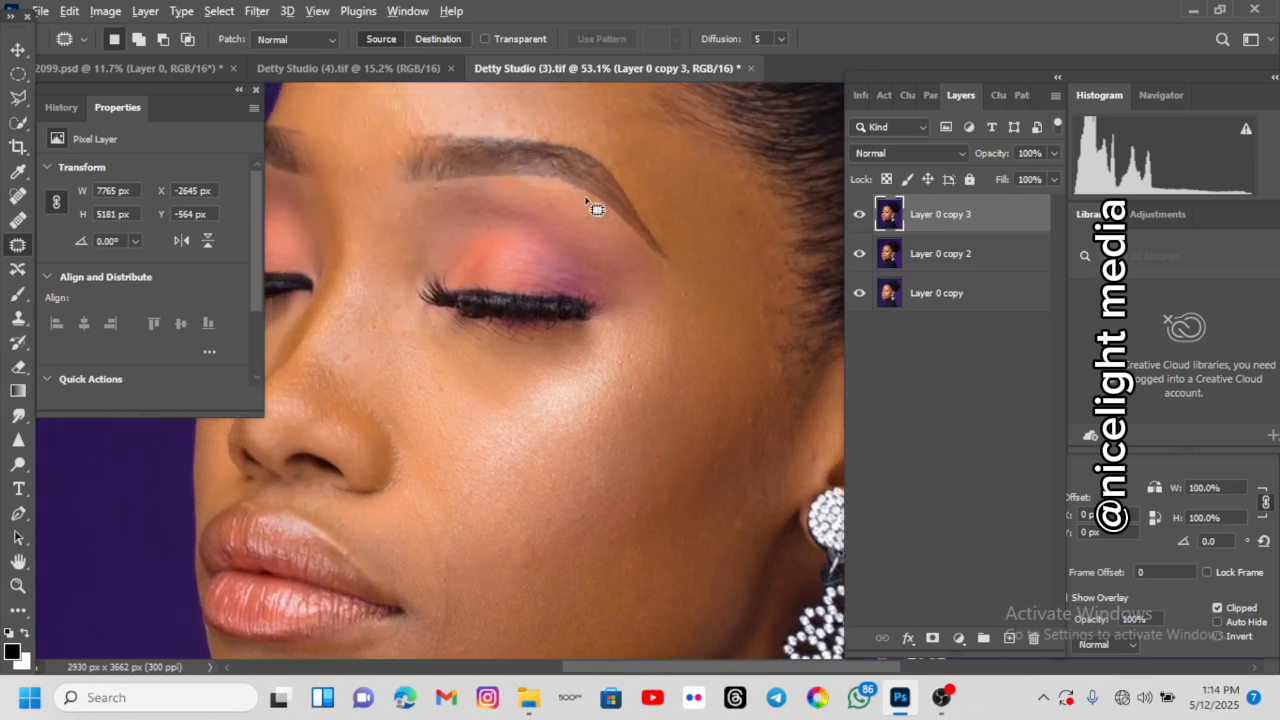
pyautogui.scroll(-3, 593, 207)
pyautogui.scroll(1, 590, 272)
pyautogui.scroll(3, 505, 240)
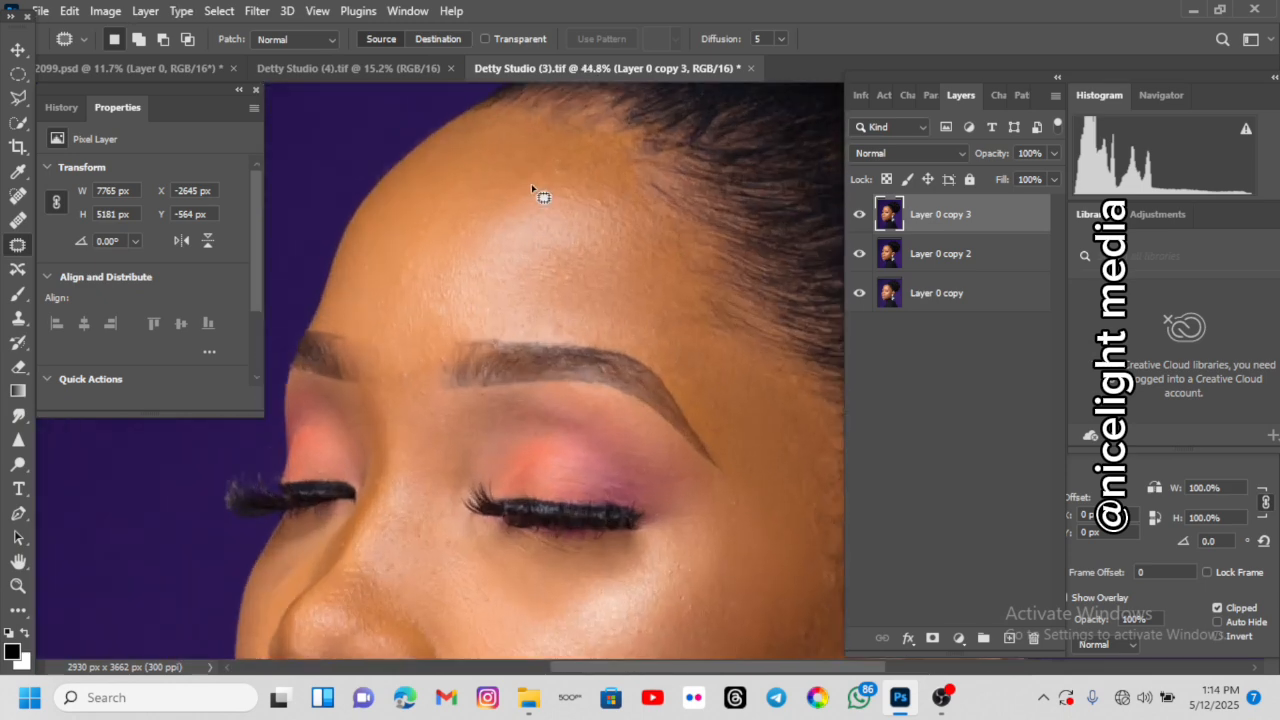
pyautogui.scroll(2, 580, 198)
pyautogui.scroll(2, 537, 223)
pyautogui.scroll(-2, 620, 218)
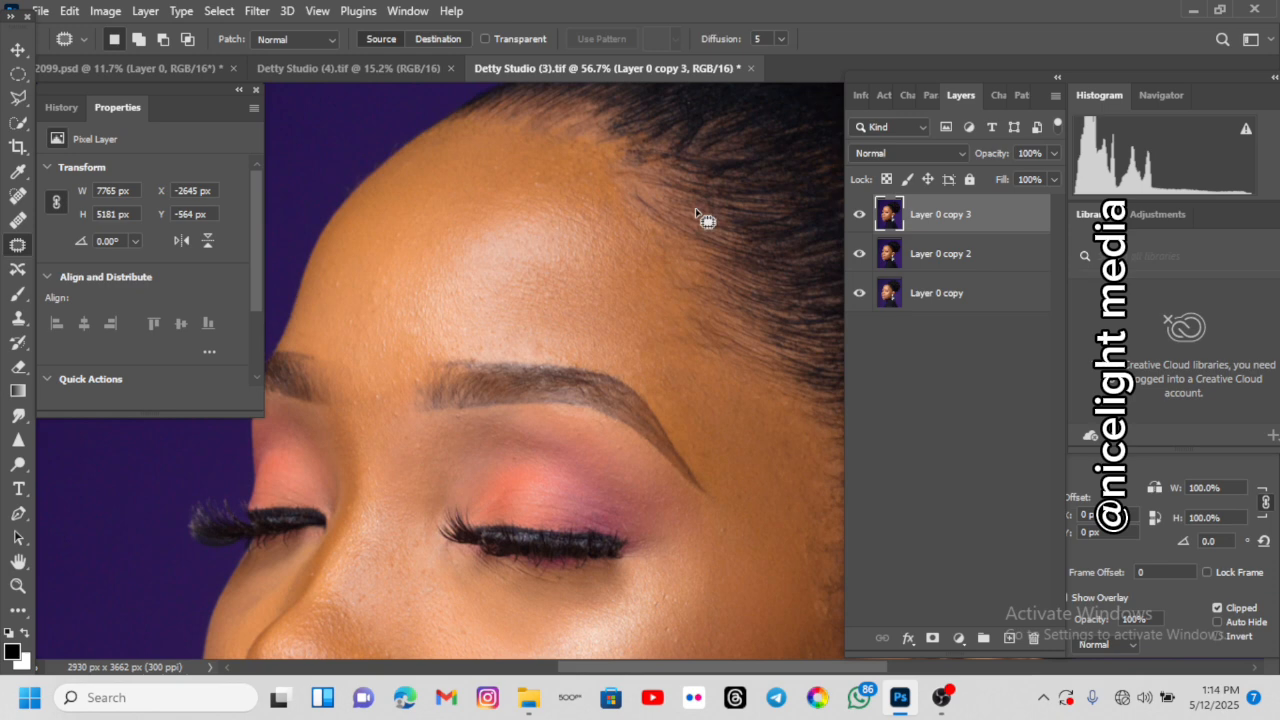
# - Compare the face with and without the patched layer, and review the cleaned skin up close and from further out
pyautogui.click(859, 216)
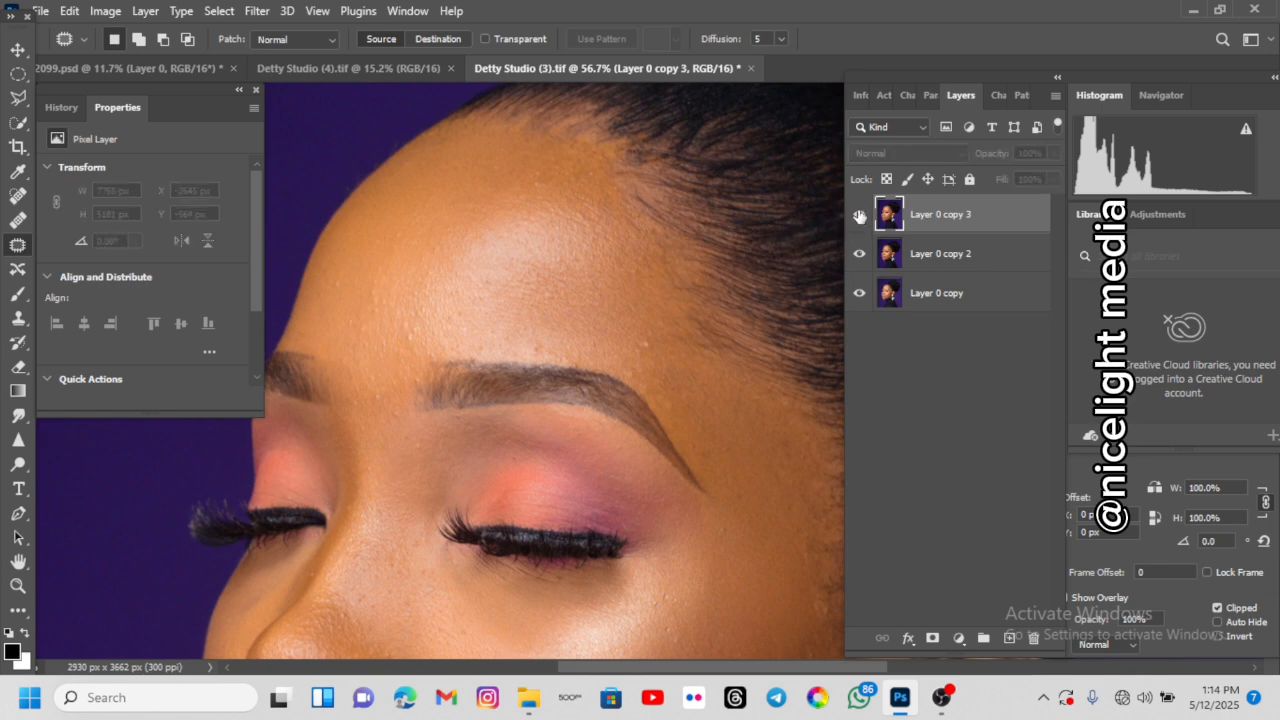
pyautogui.click(859, 216)
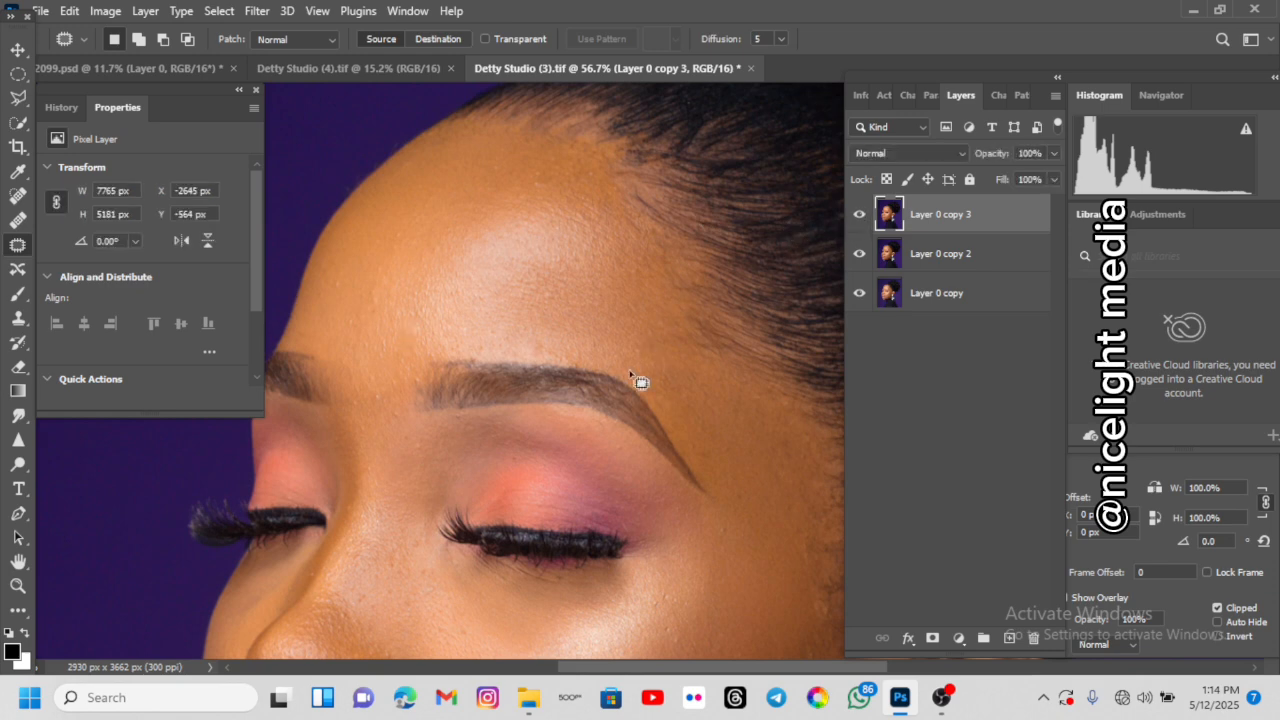
pyautogui.scroll(-5, 657, 360)
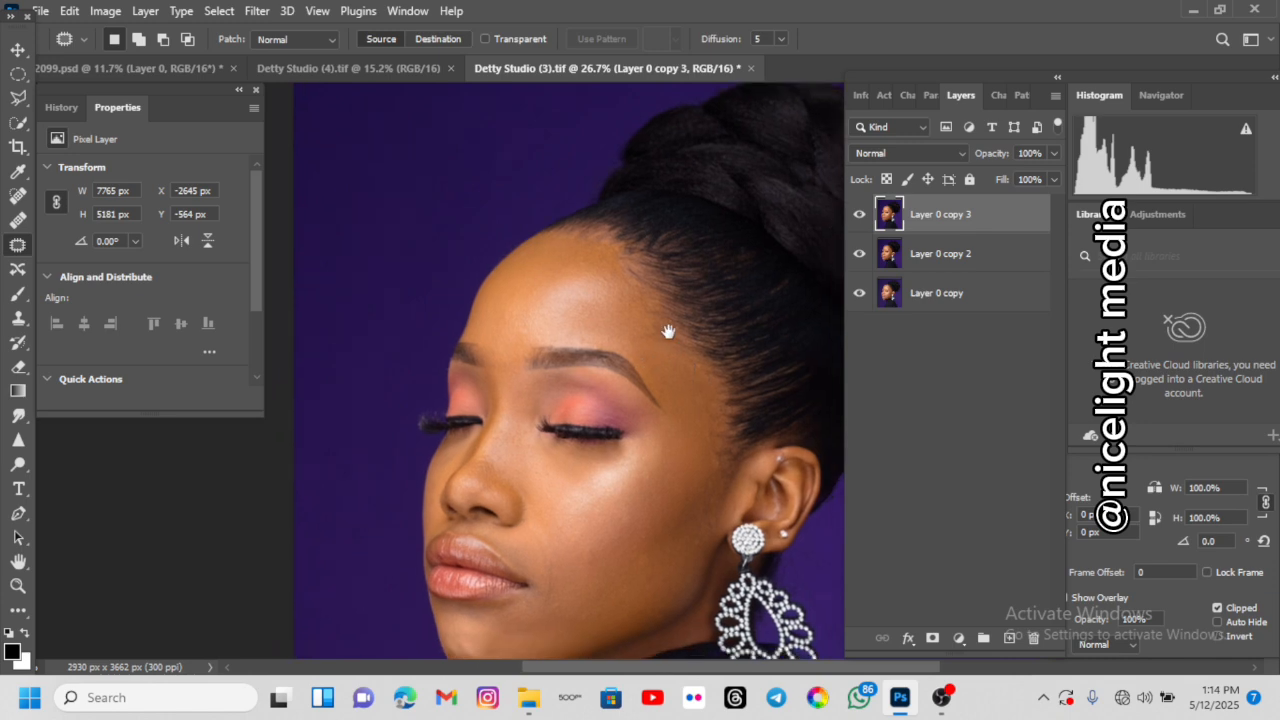
pyautogui.moveTo(669, 331); pyautogui.dragTo(639, 290)
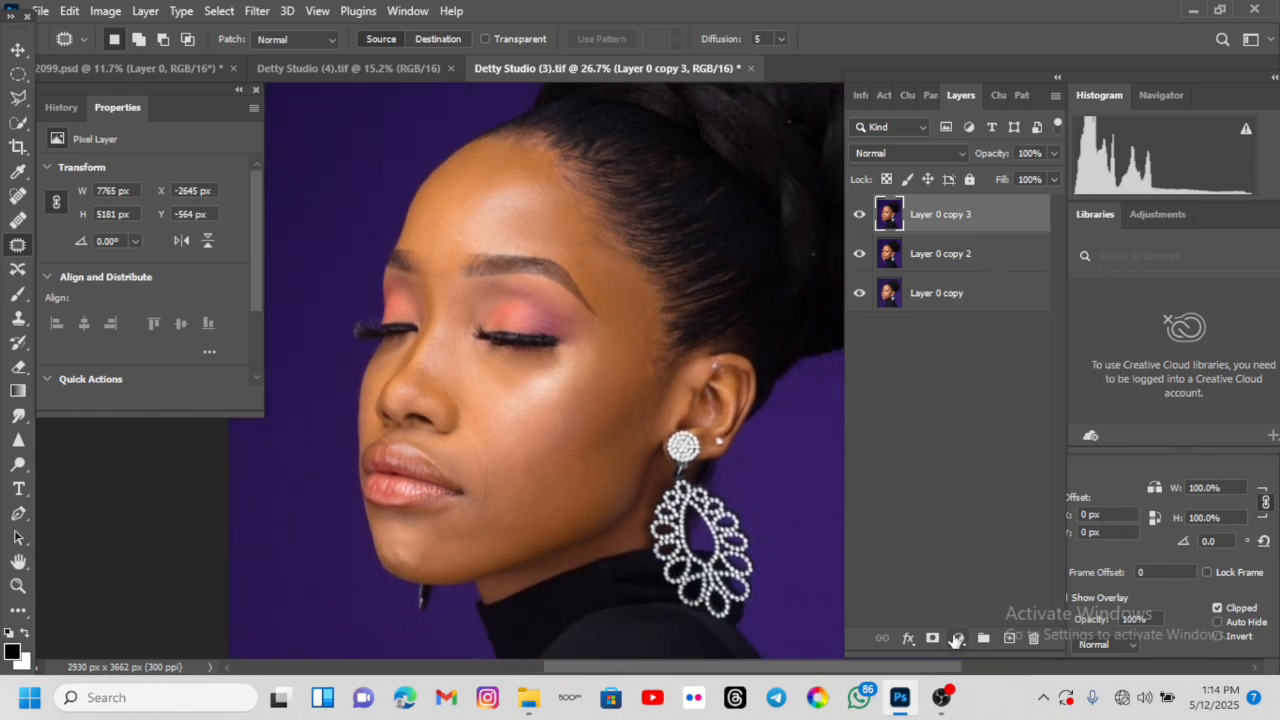
pyautogui.scroll(4, 600, 420)
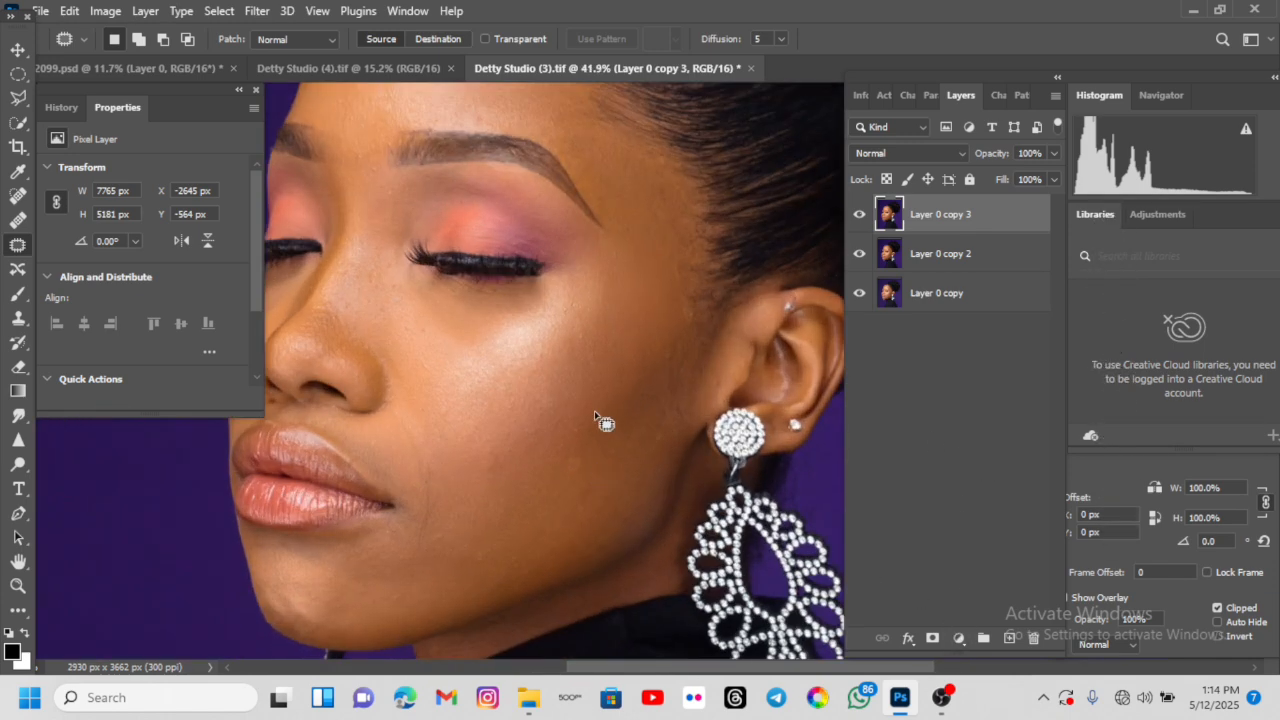
pyautogui.scroll(-2, 610, 400)
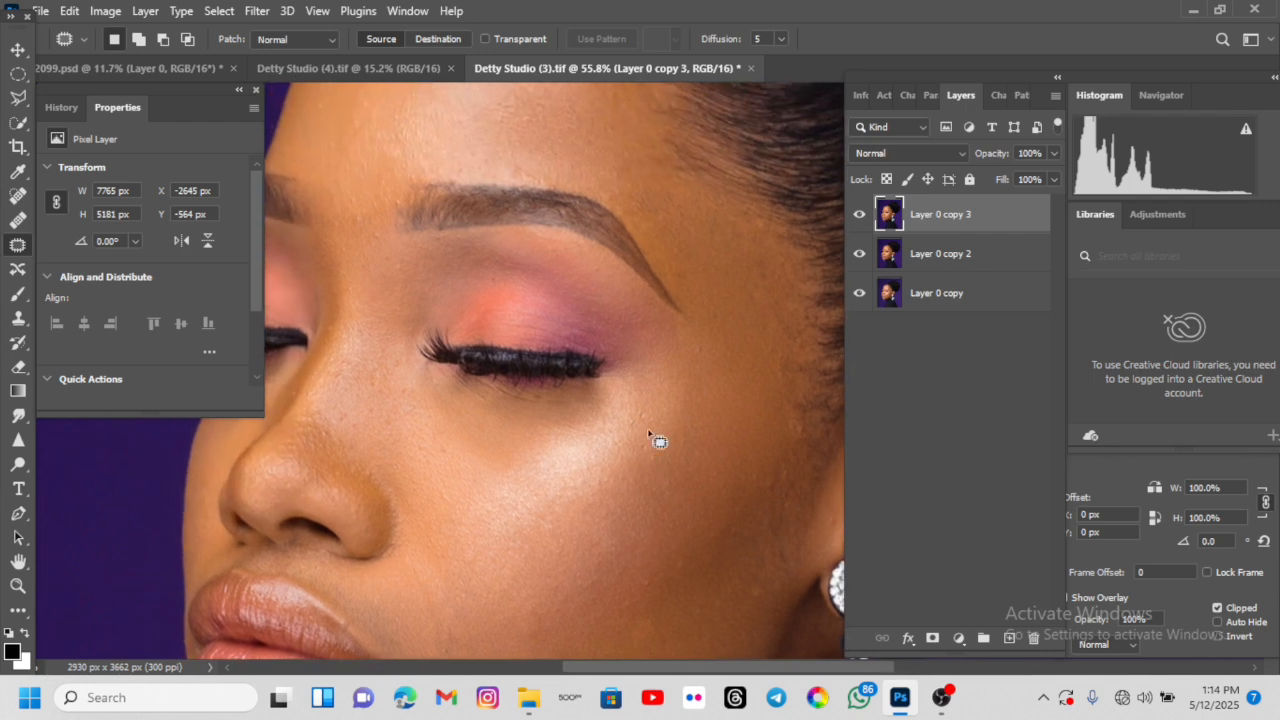
pyautogui.scroll(-1, 588, 362)
pyautogui.scroll(-1, 588, 362)
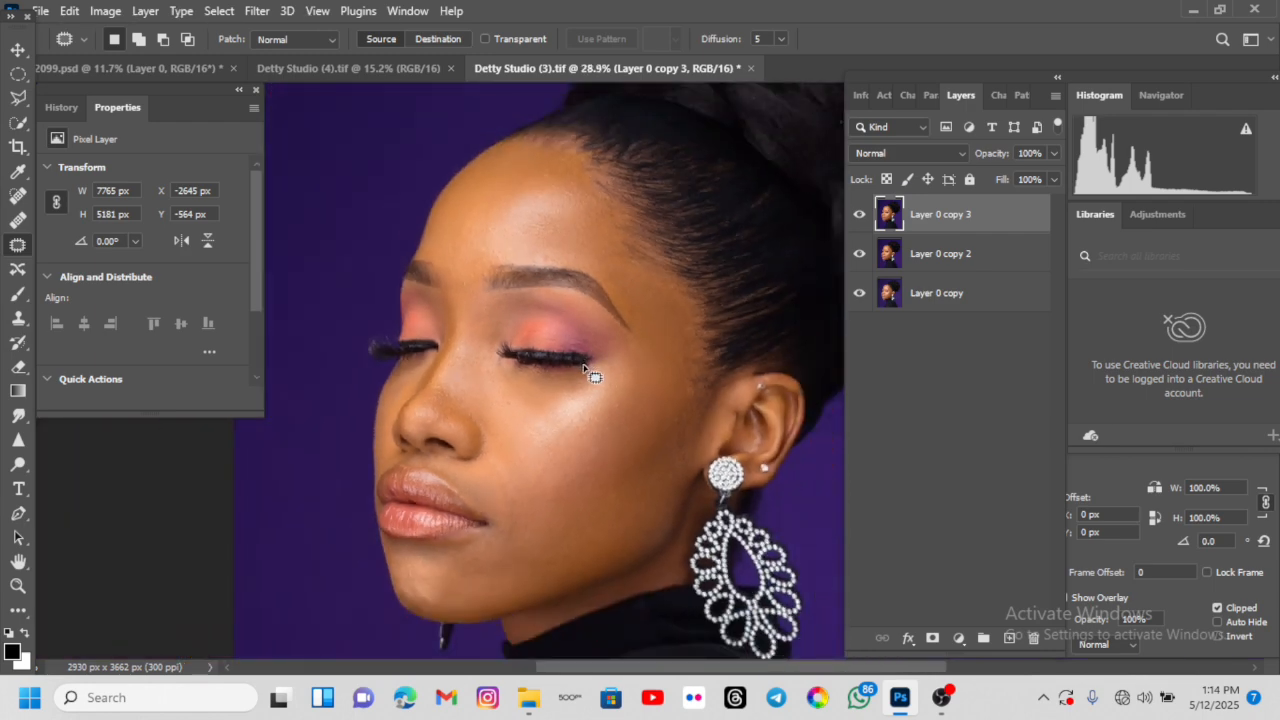
pyautogui.moveTo(682, 470); pyautogui.dragTo(662, 453)
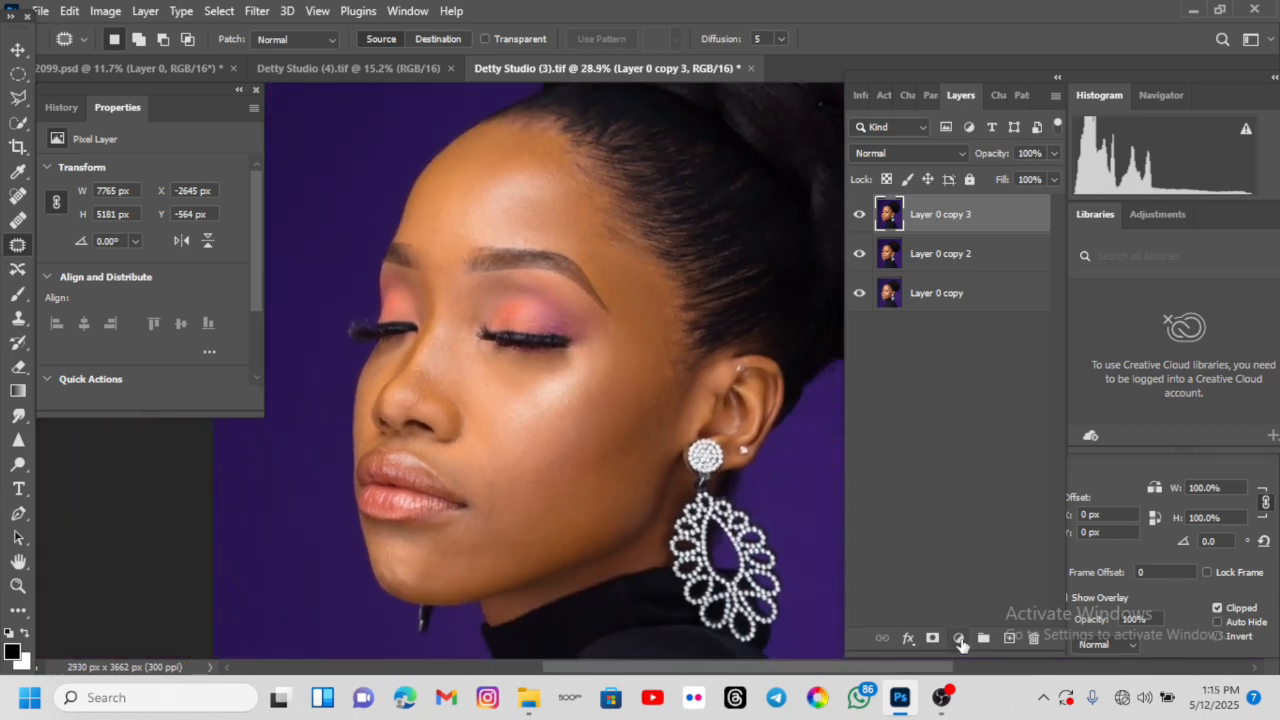
# - Add a Black & White adjustment layer with Reds at -21 and Yellows at 40, and hide it
pyautogui.click(958, 638)
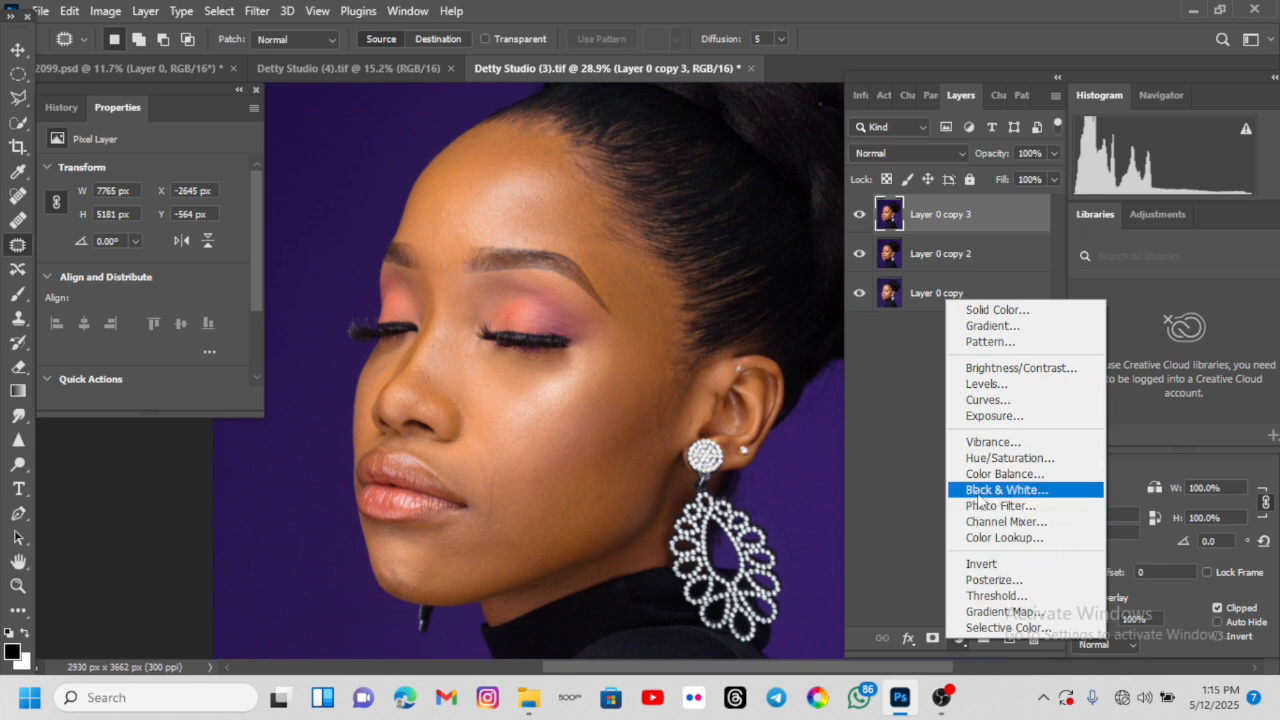
pyautogui.click(1020, 491)
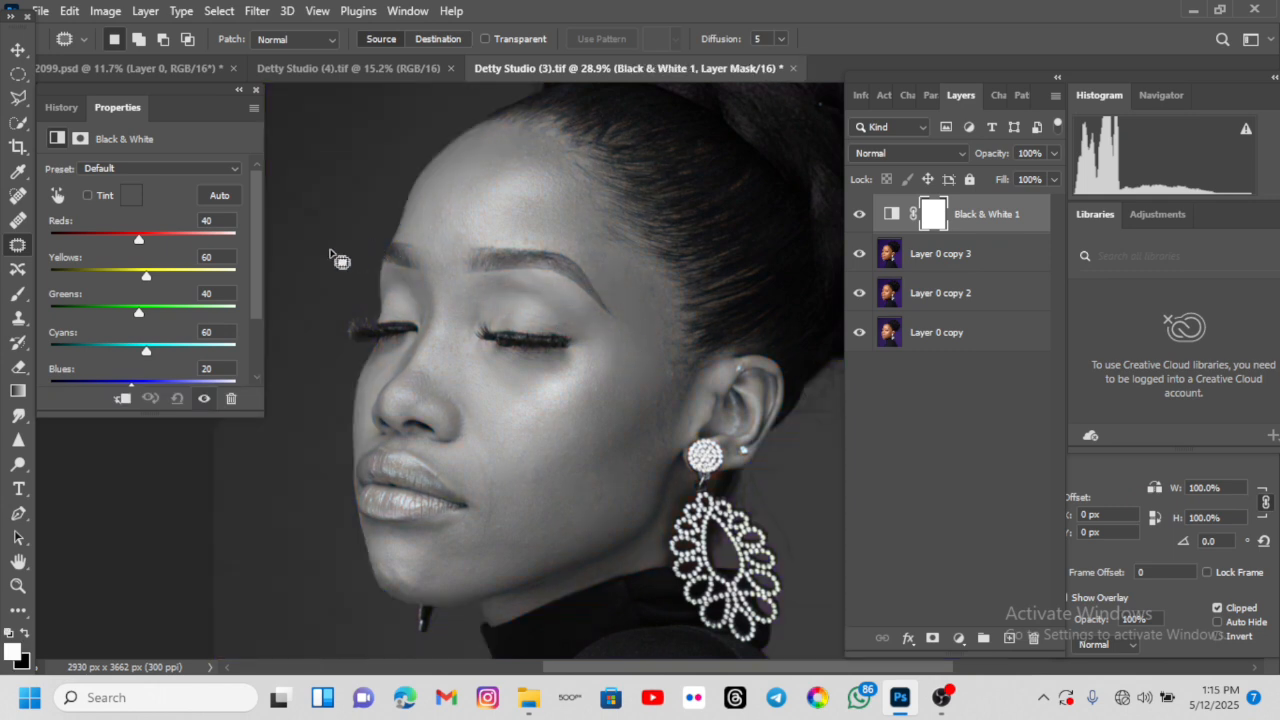
pyautogui.moveTo(137, 243); pyautogui.dragTo(139, 280)
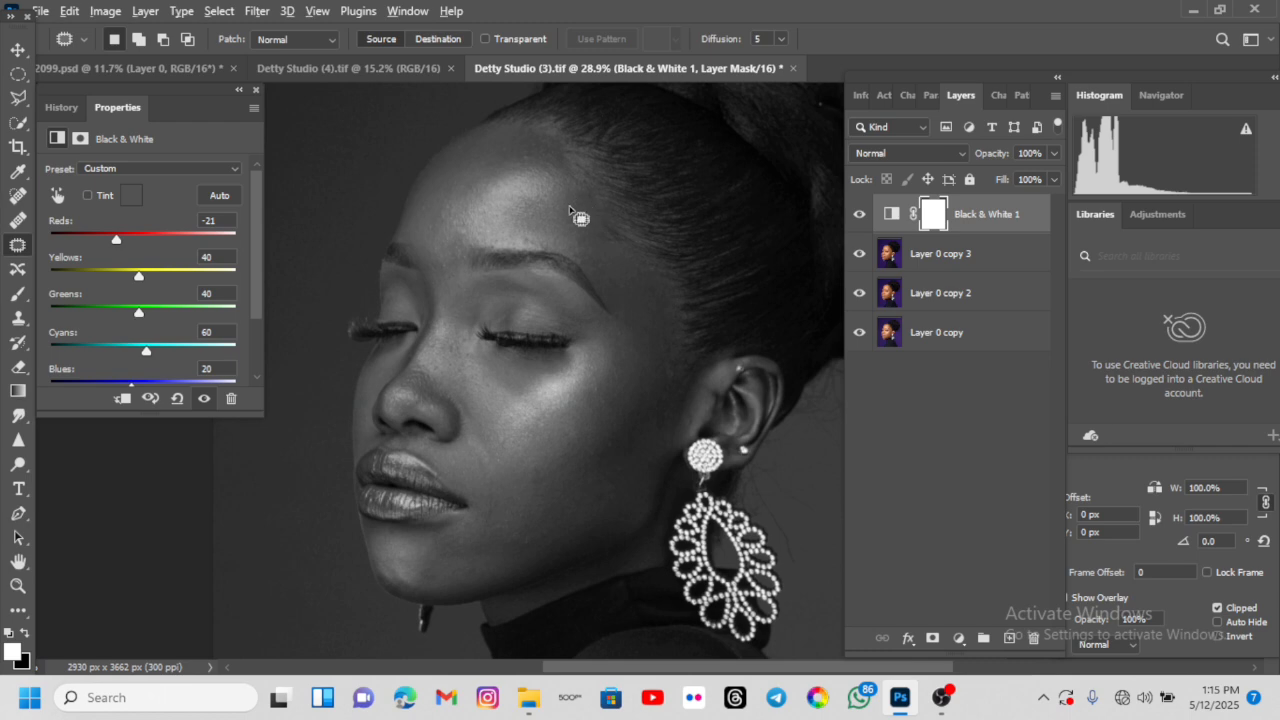
pyautogui.scroll(3, 575, 215)
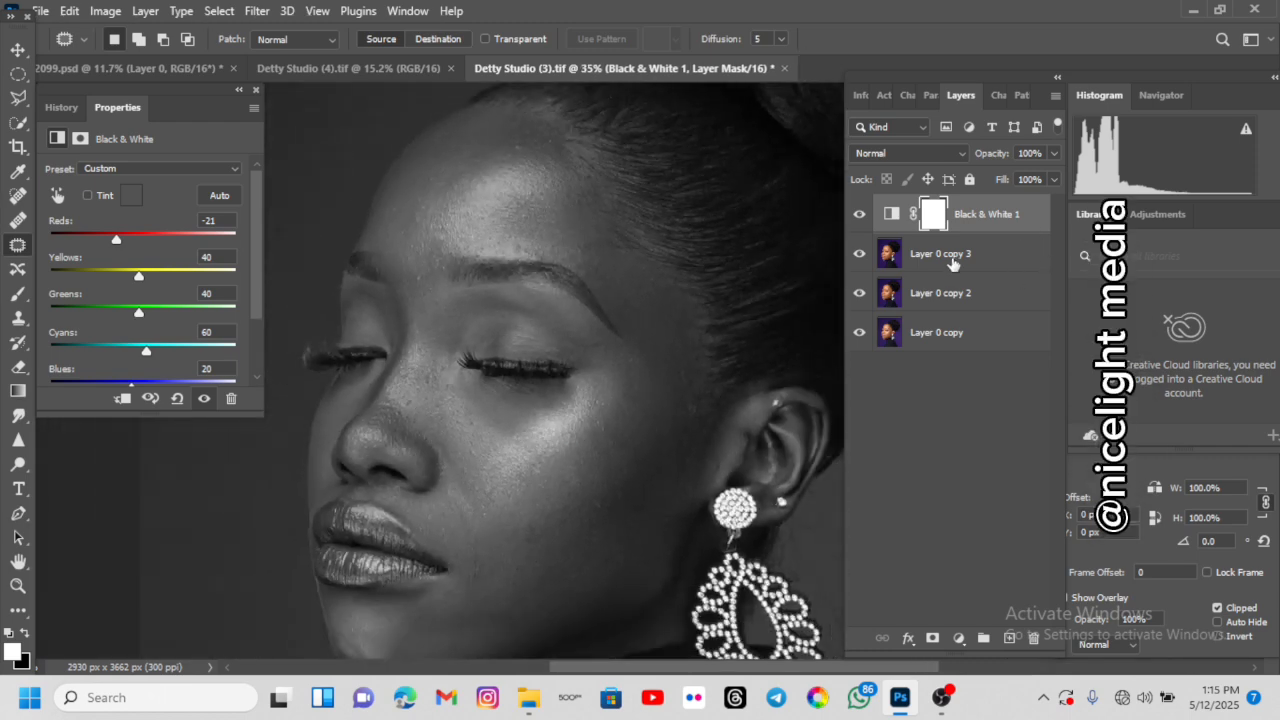
pyautogui.click(859, 214)
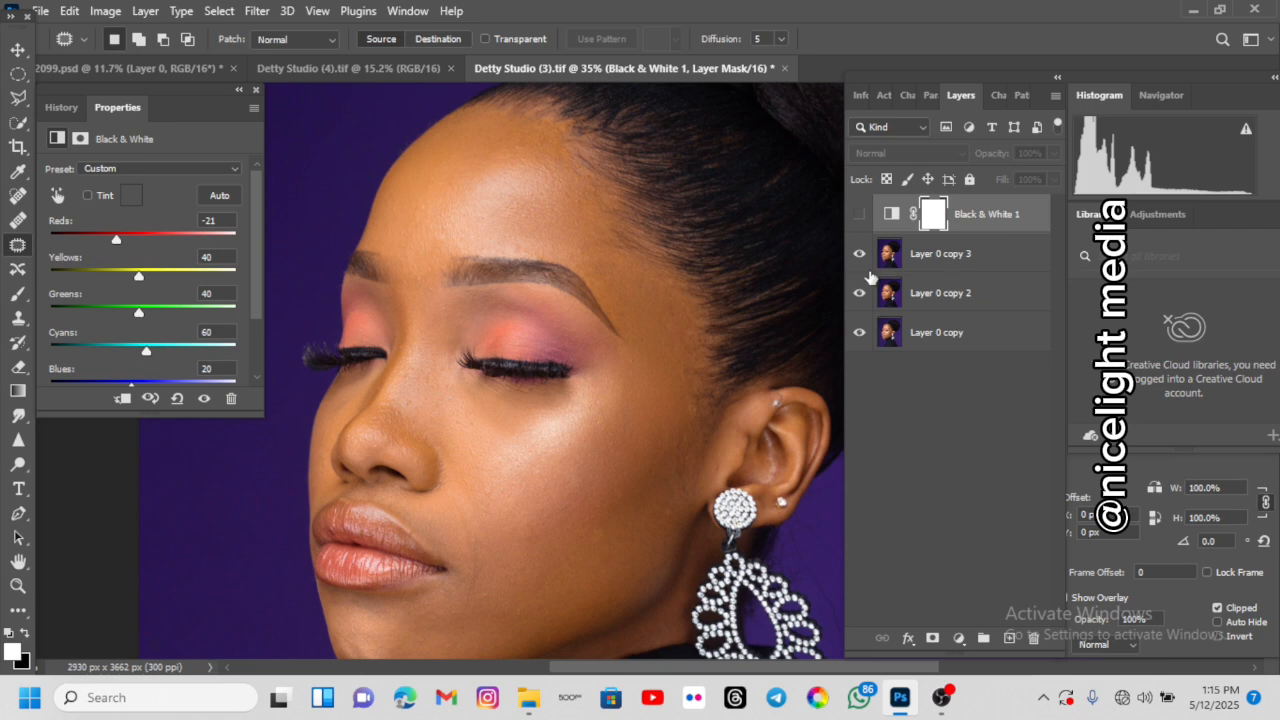
# - Duplicate the patched layer, Layer 0 copy 3, and rename the lower of the two as LF
pyautogui.click(946, 262)
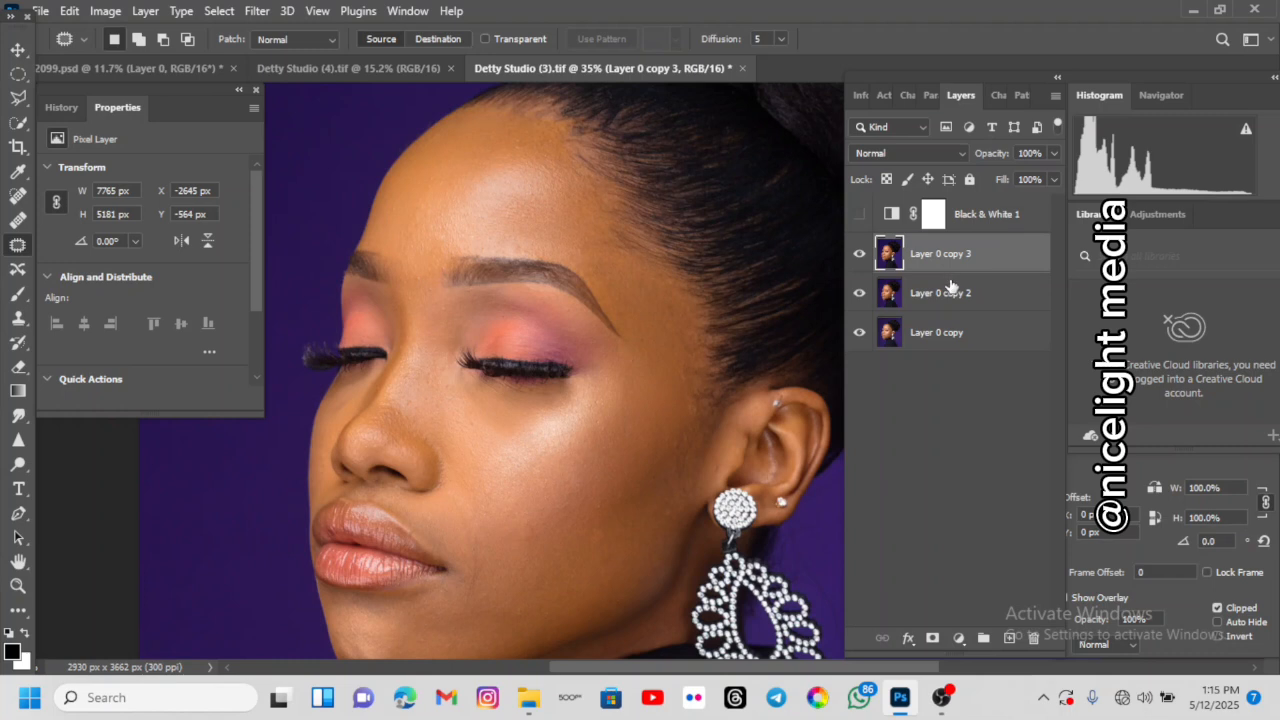
pyautogui.hotkey('ctrl', 'j')
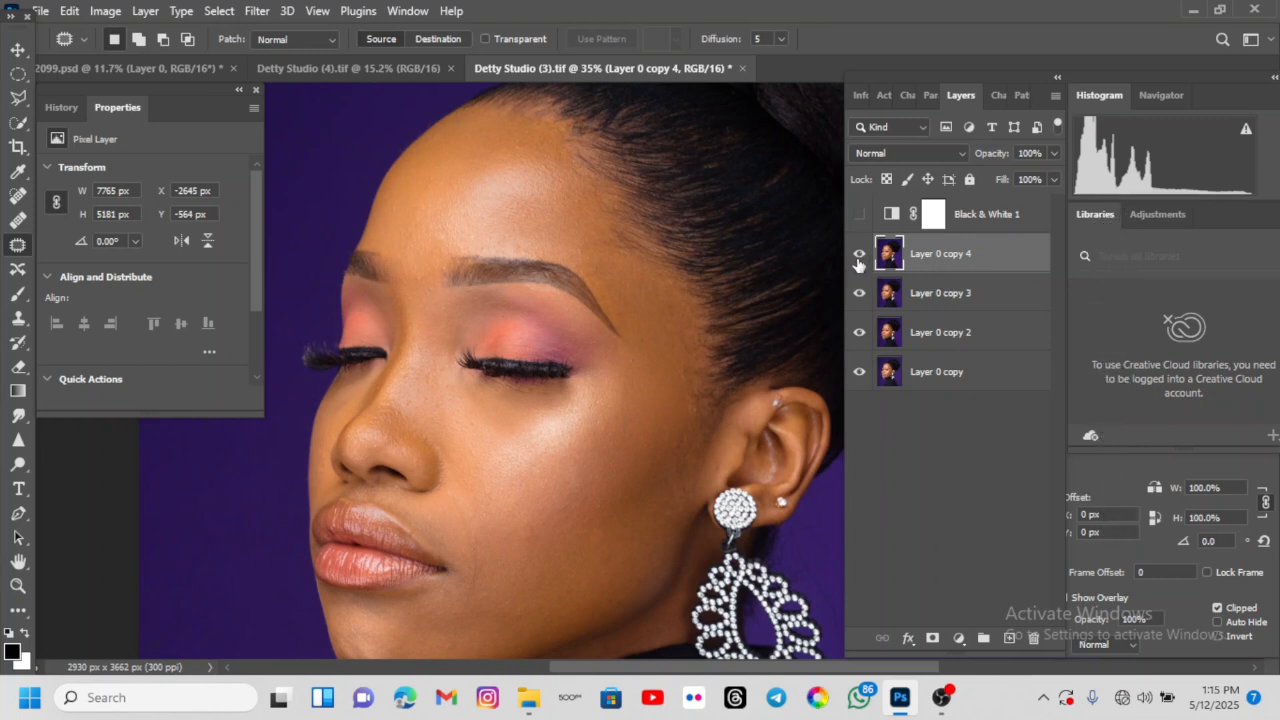
pyautogui.doubleClick(948, 292)
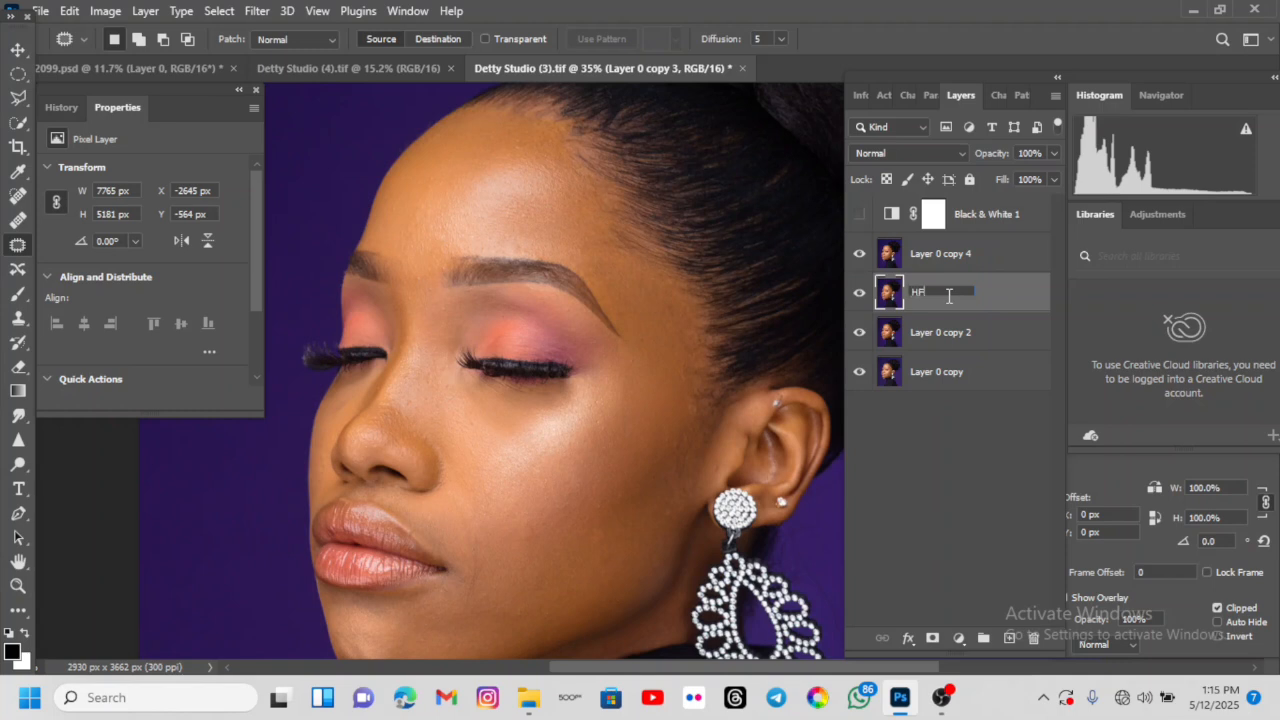
pyautogui.press('BackSpace')
pyautogui.press('BackSpace')
pyautogui.write('L')
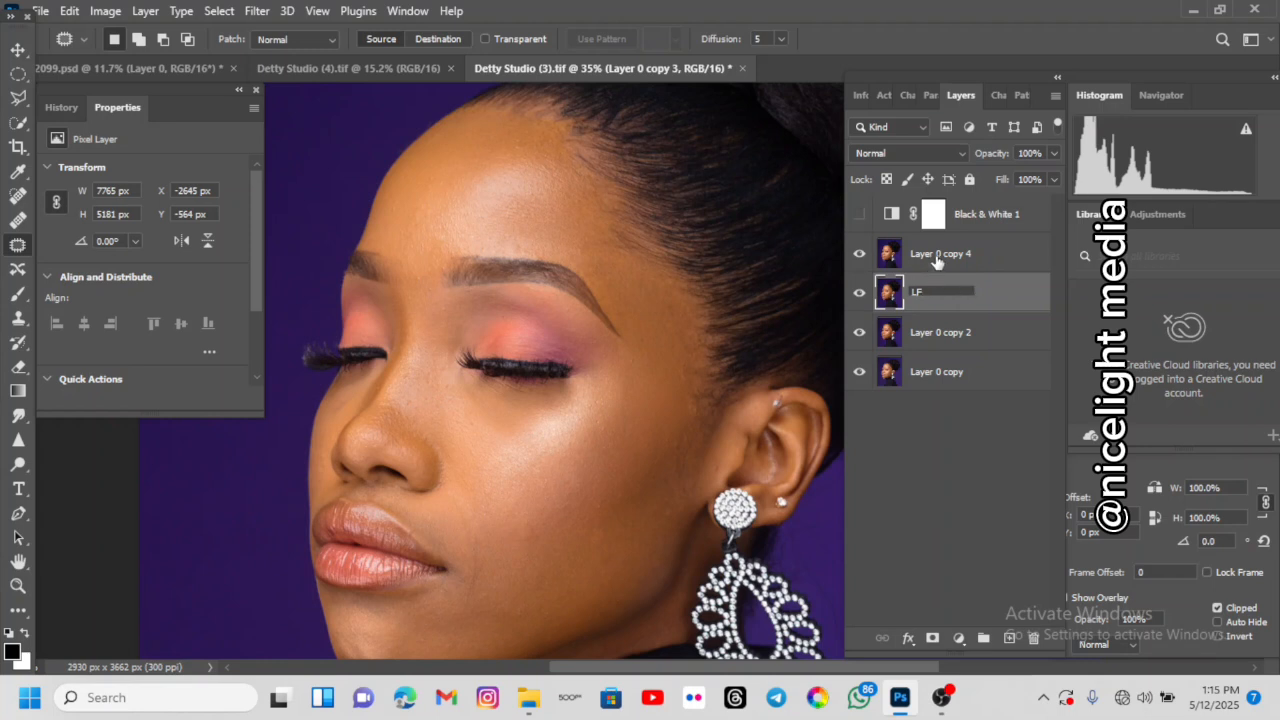
# - Rename the duplicate layer above LF as HF
pyautogui.doubleClick(937, 256)
pyautogui.press('BackSpace')
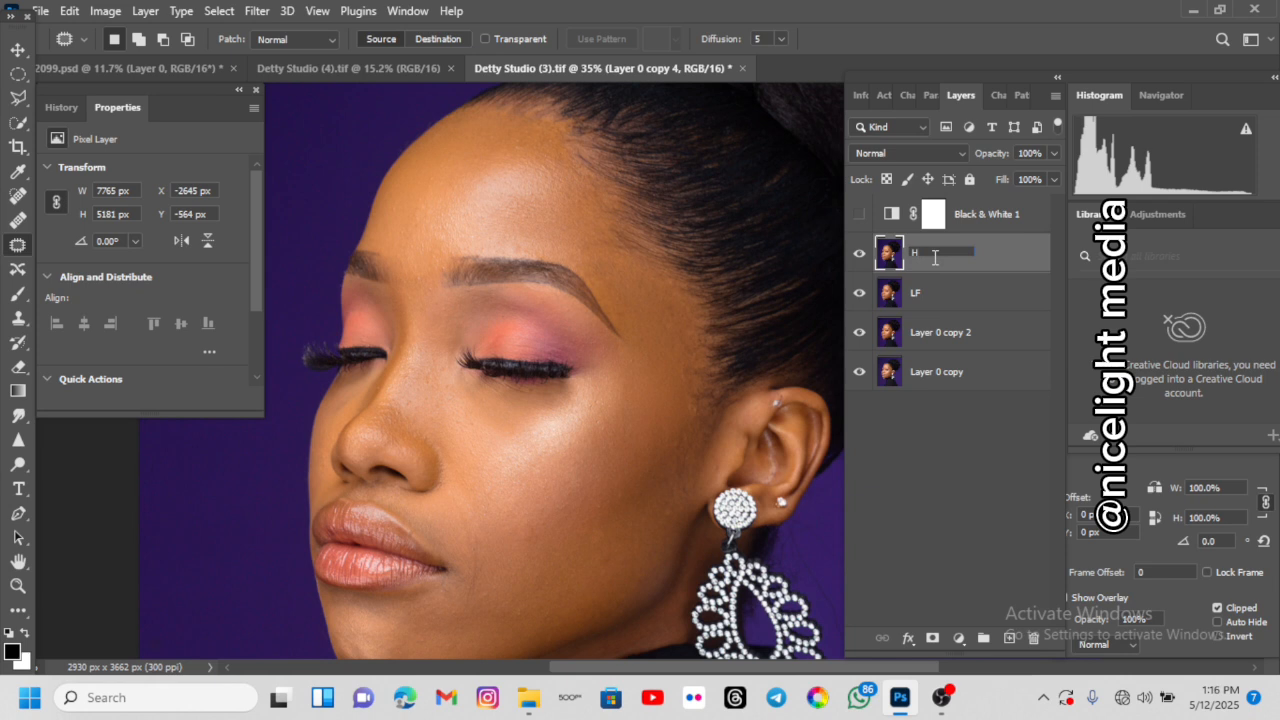
pyautogui.write('HF')
# - Hide the HF layer and apply a Gaussian Blur with a radius of 8.8 pixels to the LF layer
pyautogui.click(946, 298)
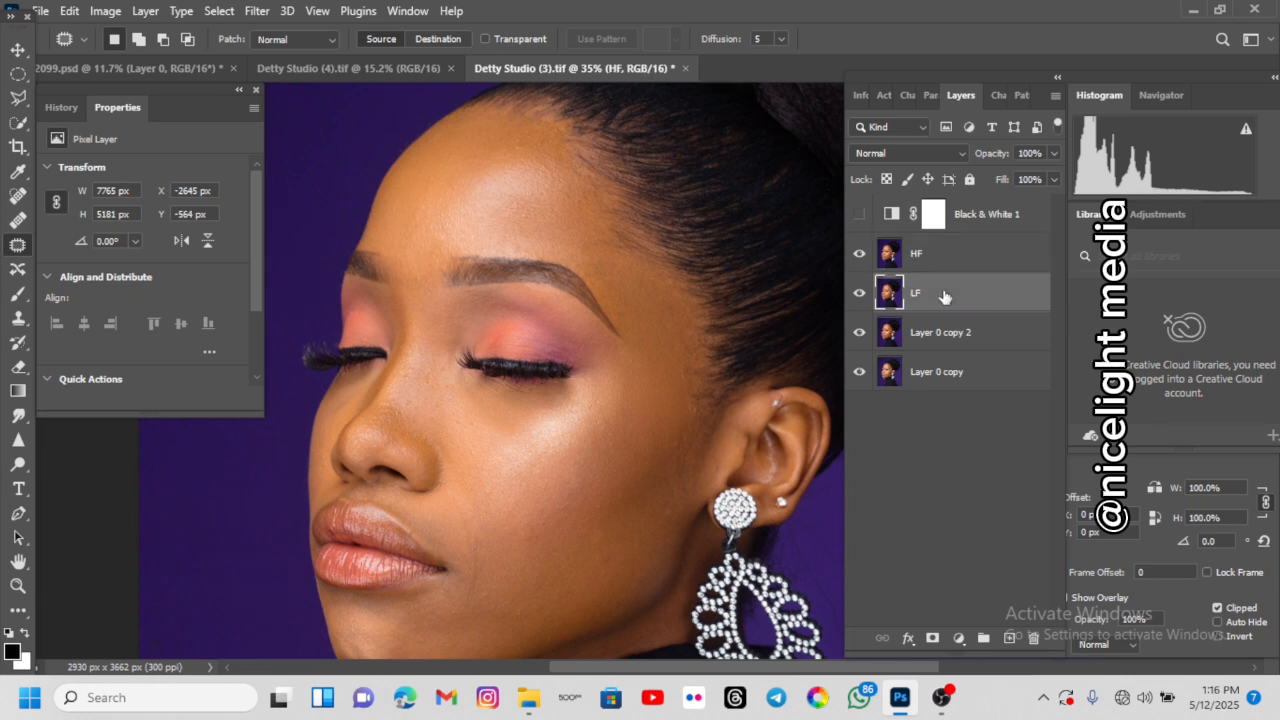
pyautogui.click(858, 256)
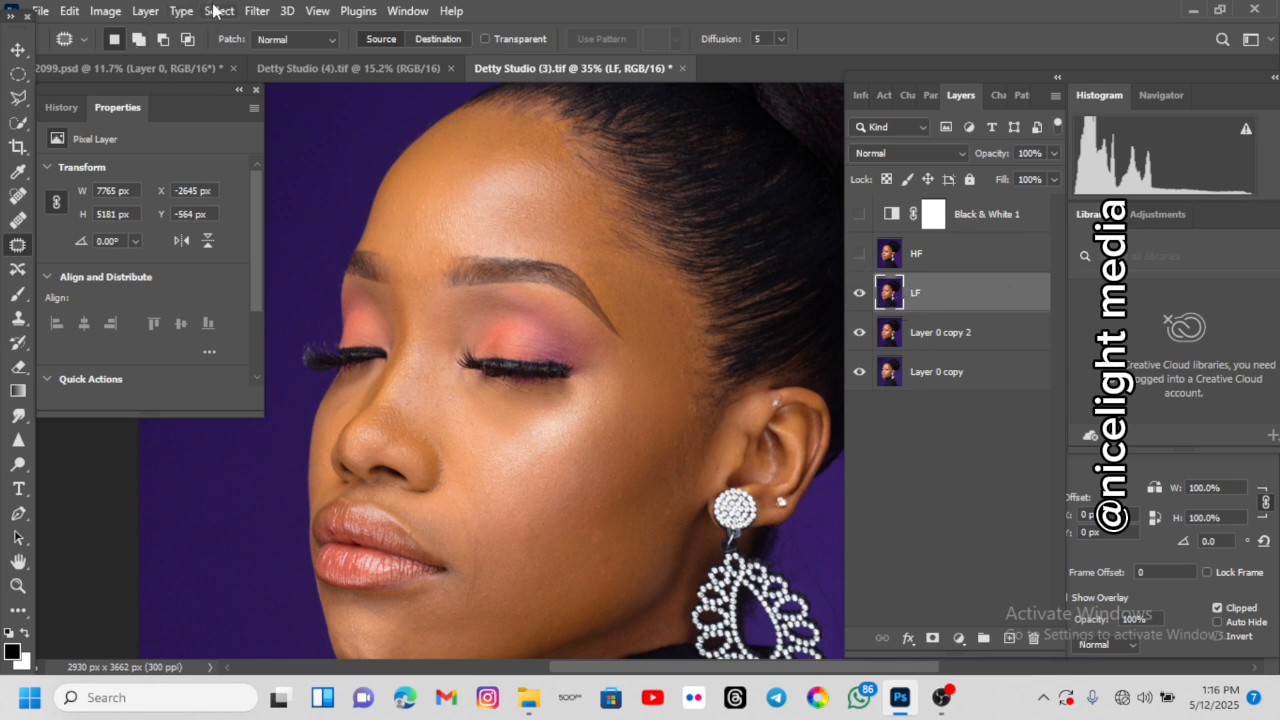
pyautogui.click(258, 14)
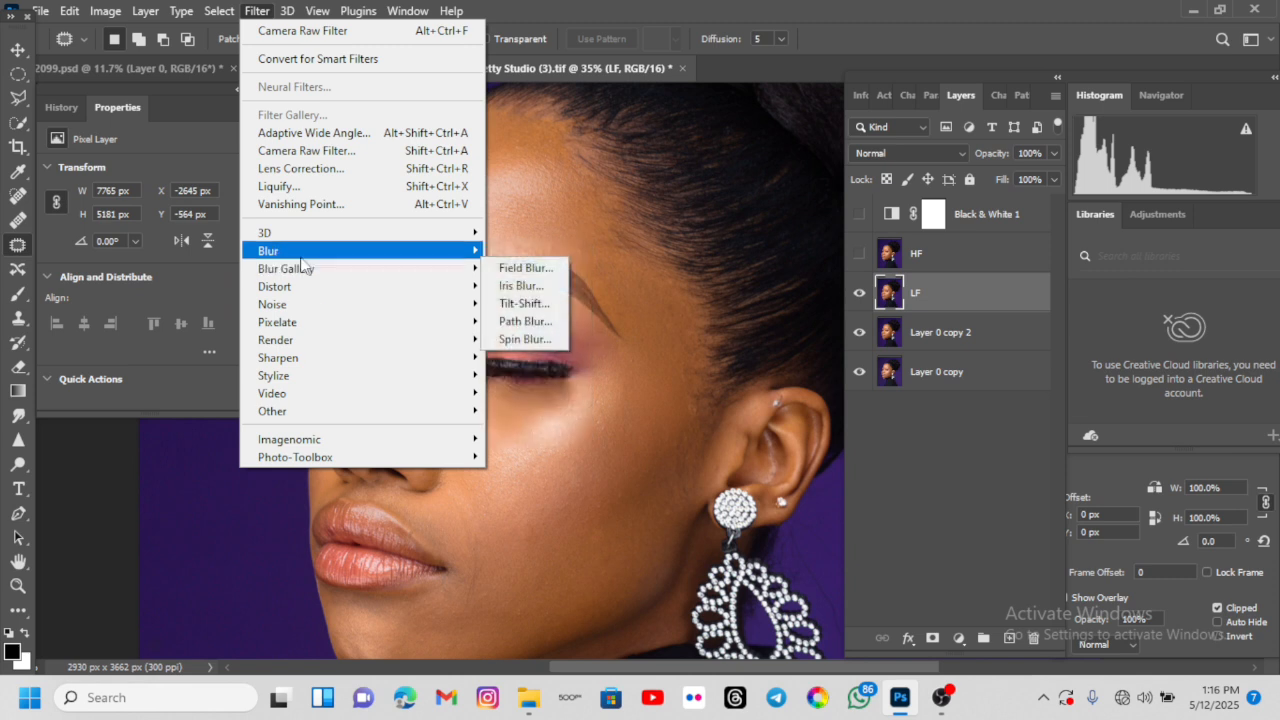
pyautogui.moveTo(322, 258)
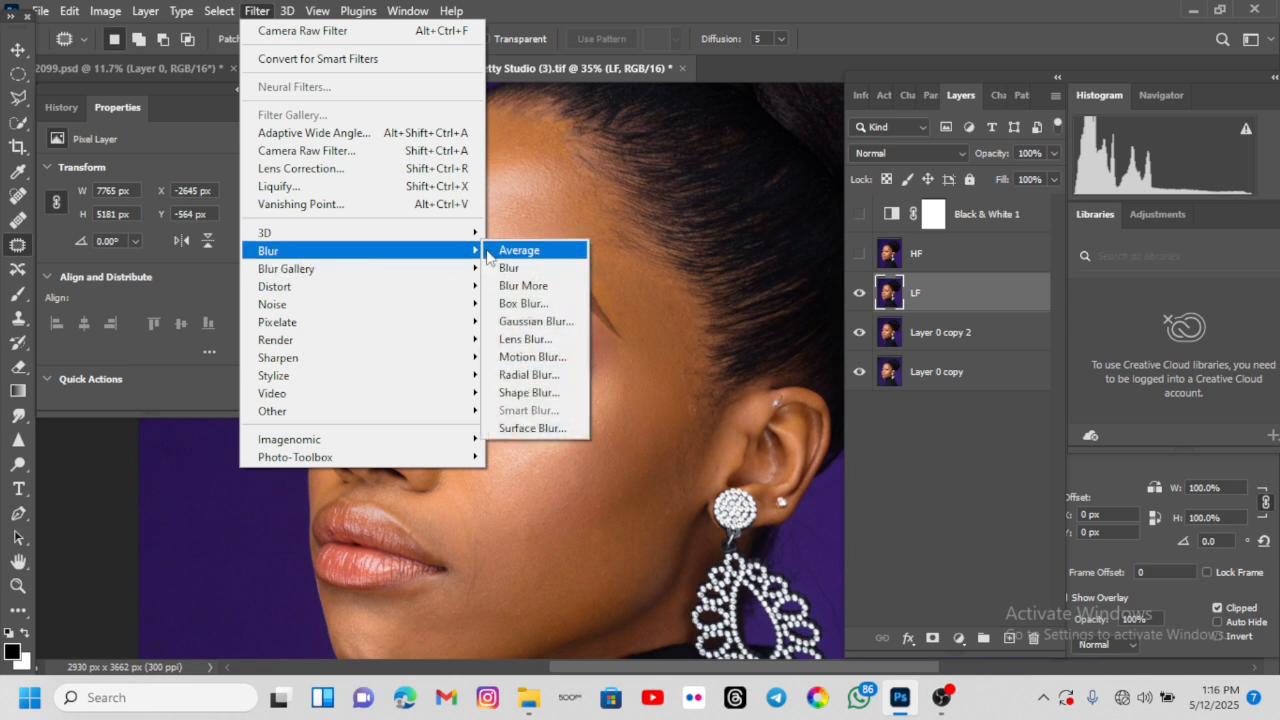
pyautogui.click(535, 322)
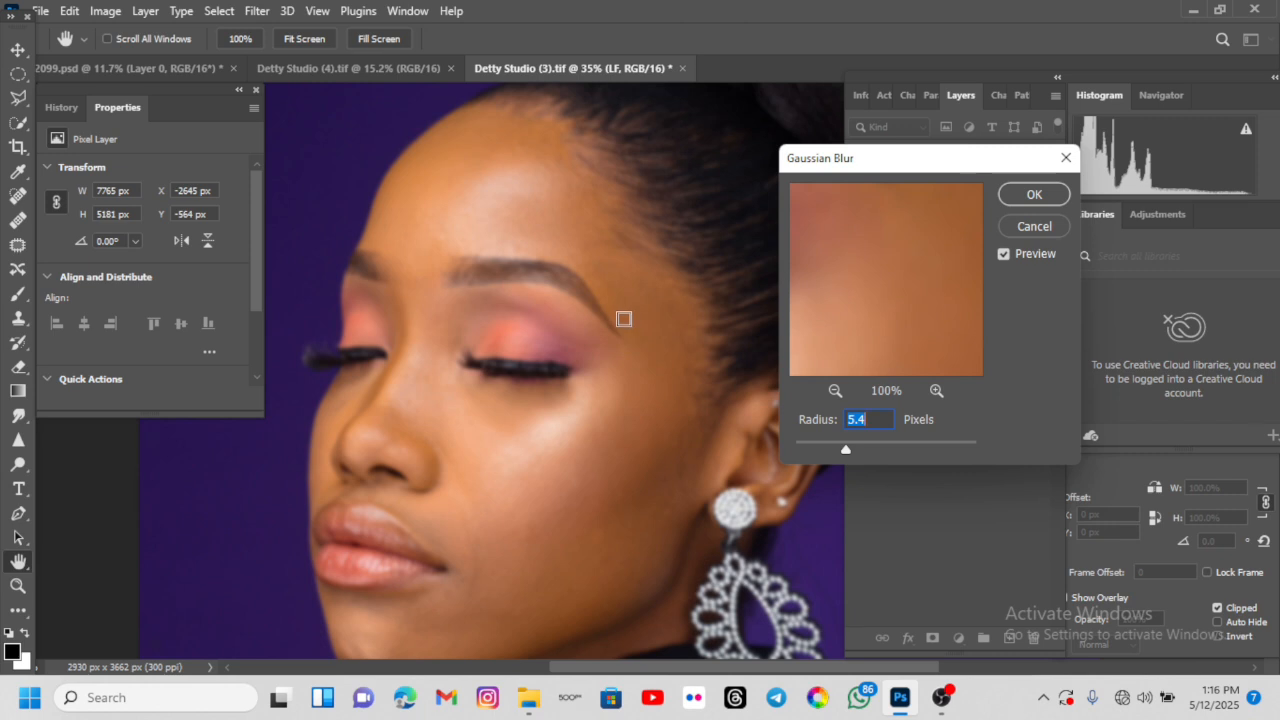
pyautogui.moveTo(925, 168); pyautogui.dragTo(656, 158)
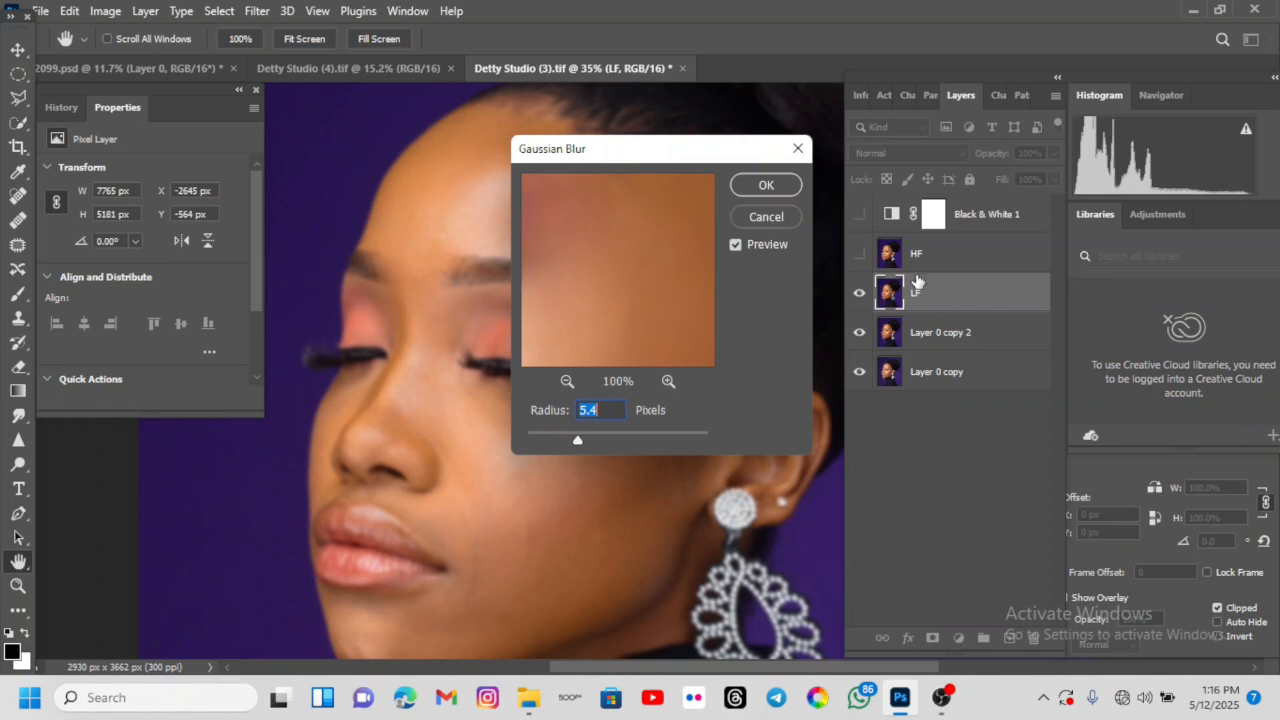
pyautogui.moveTo(580, 441); pyautogui.dragTo(540, 442)
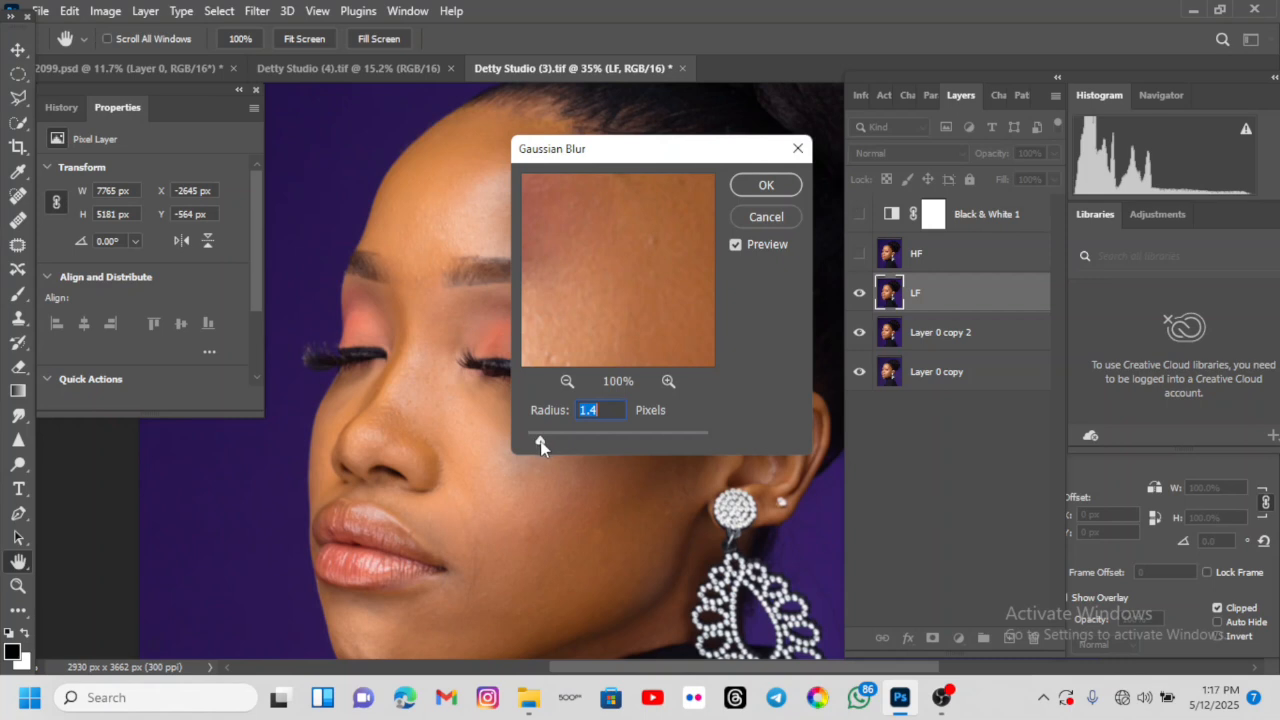
pyautogui.moveTo(535, 440); pyautogui.dragTo(594, 445)
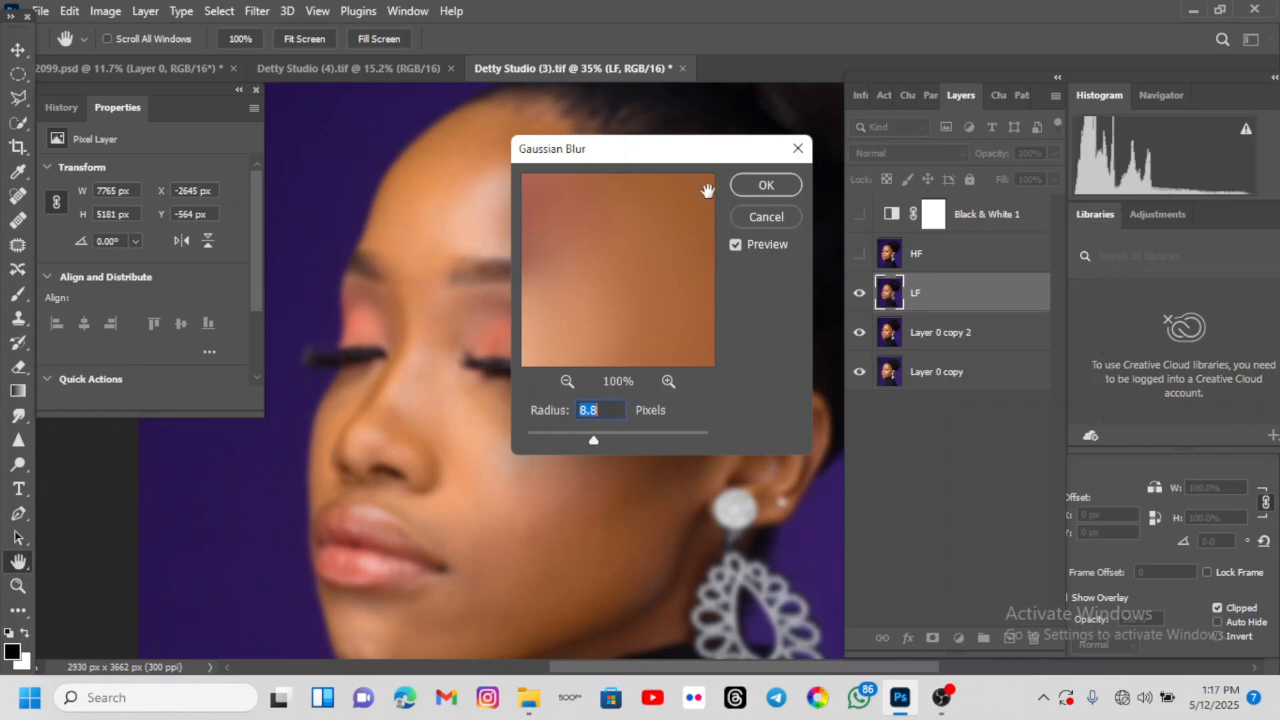
pyautogui.click(757, 189)
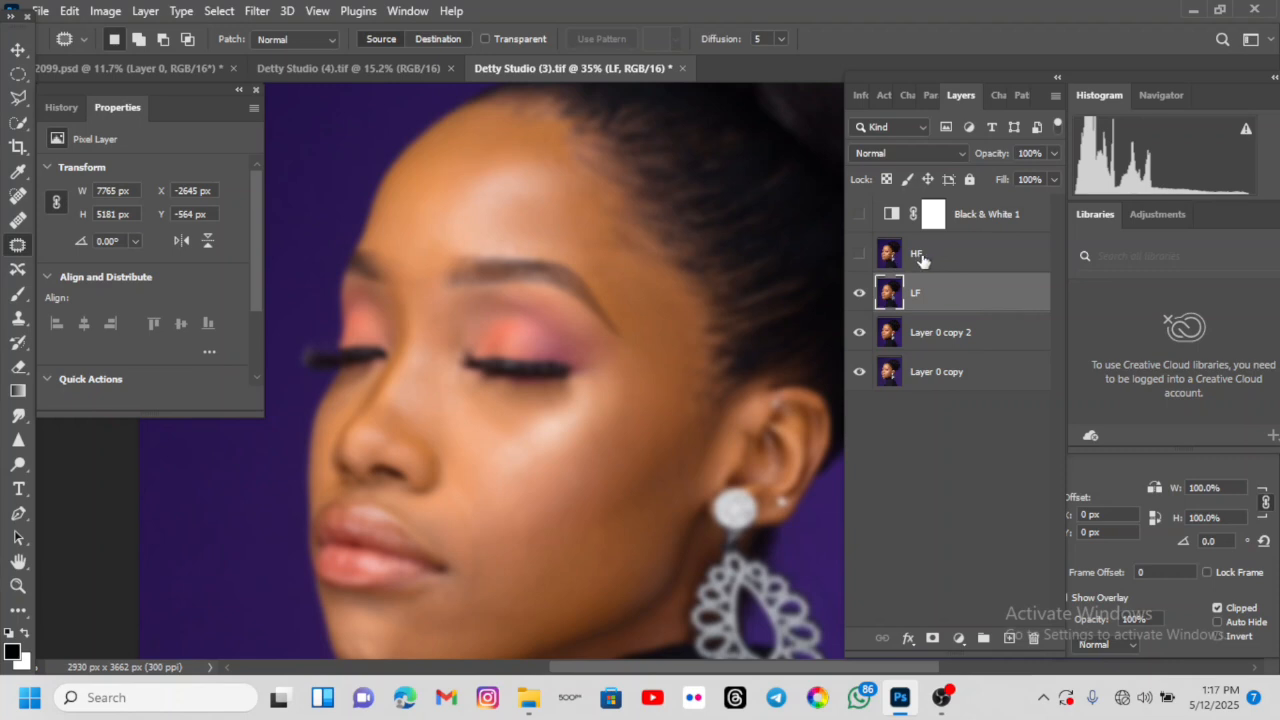
# - Show the HF layer and run Apply Image on it with LF as the source layer, RGB channel inverted and Add blending
pyautogui.click(860, 255)
pyautogui.click(1018, 262)
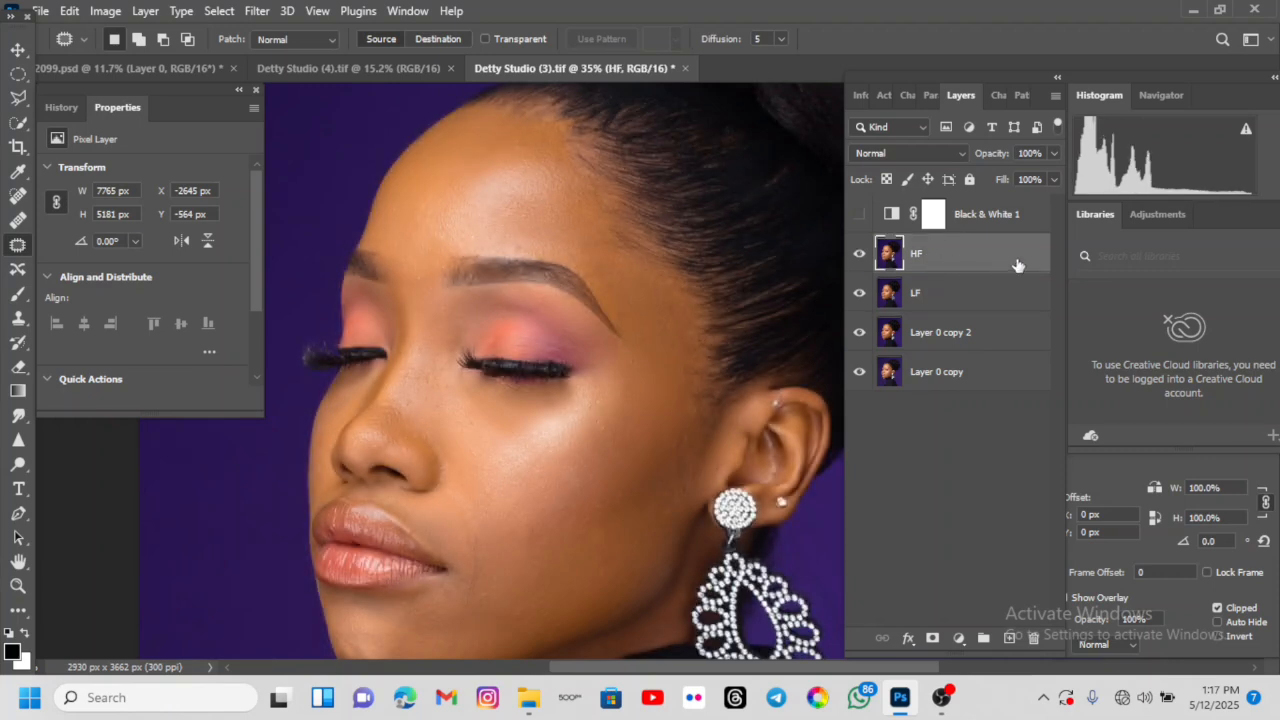
pyautogui.click(106, 12)
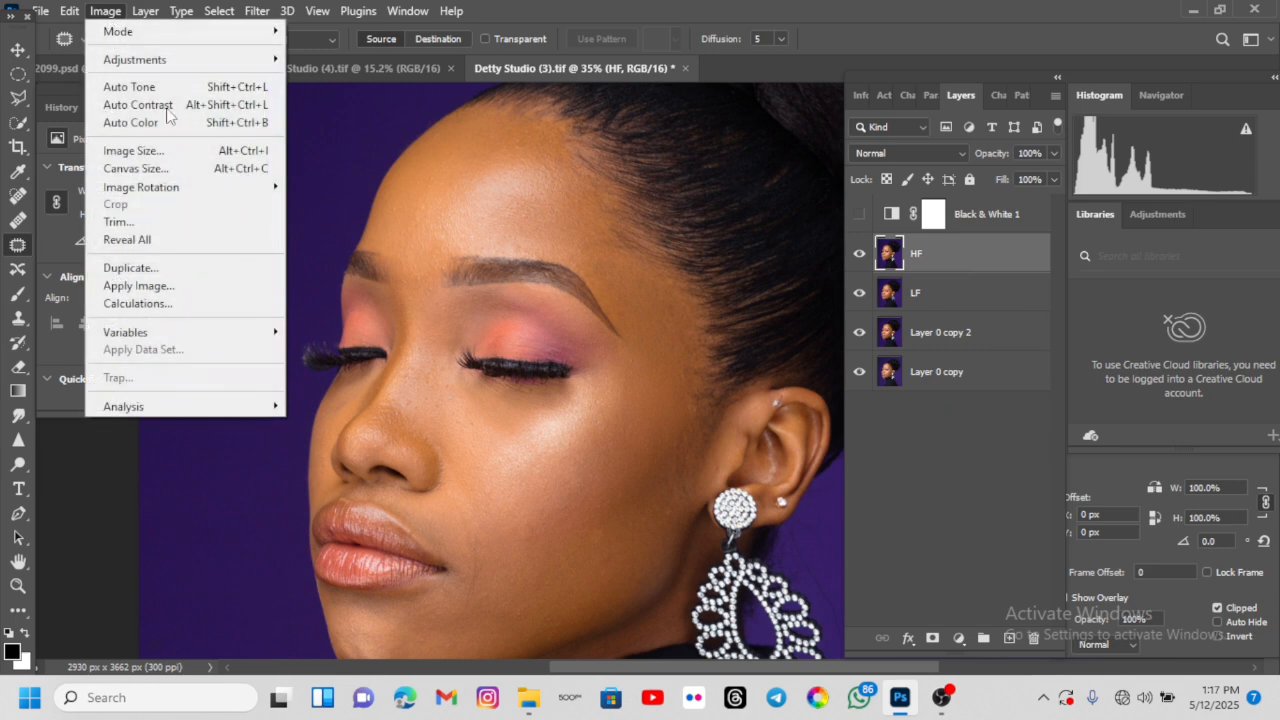
pyautogui.click(175, 288)
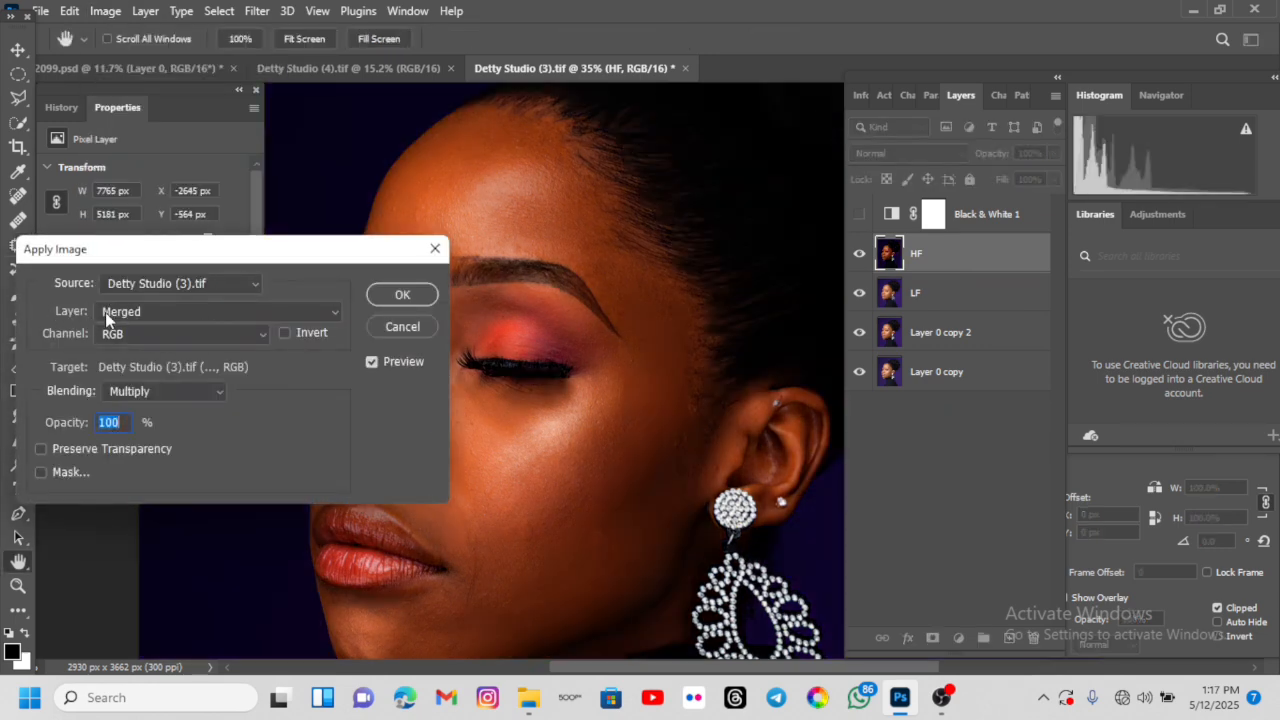
pyautogui.click(192, 313)
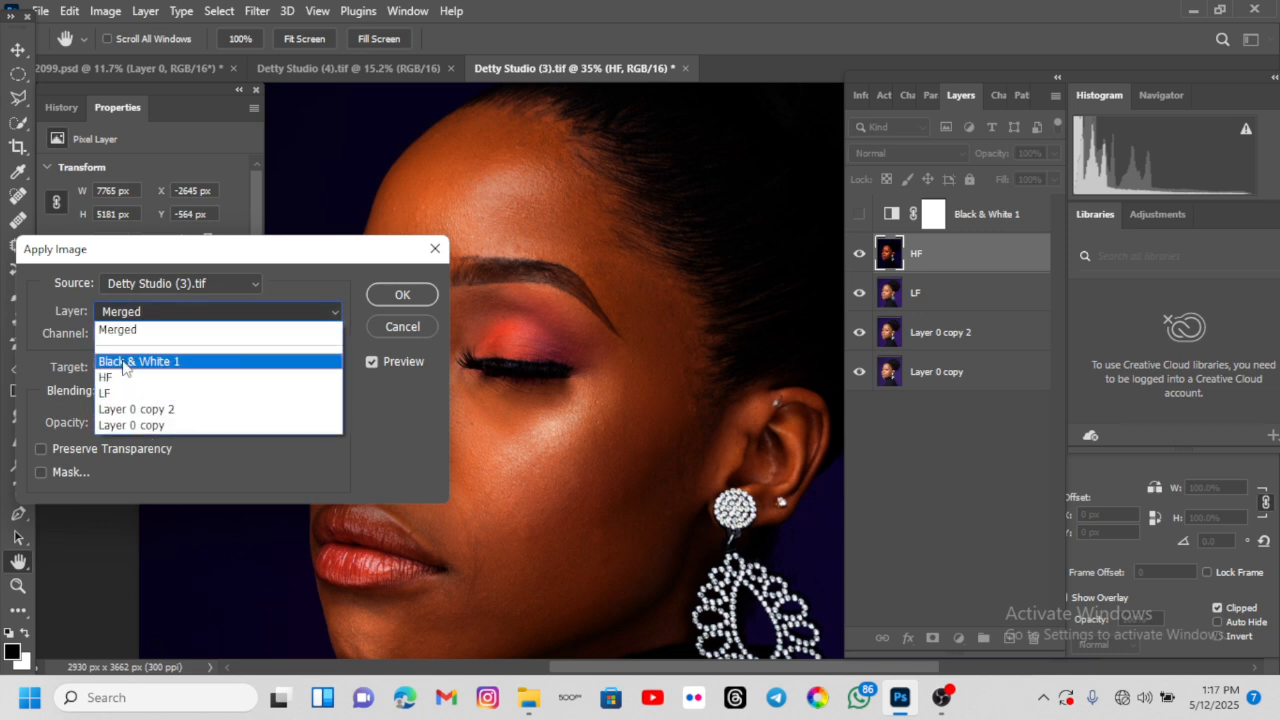
pyautogui.click(121, 397)
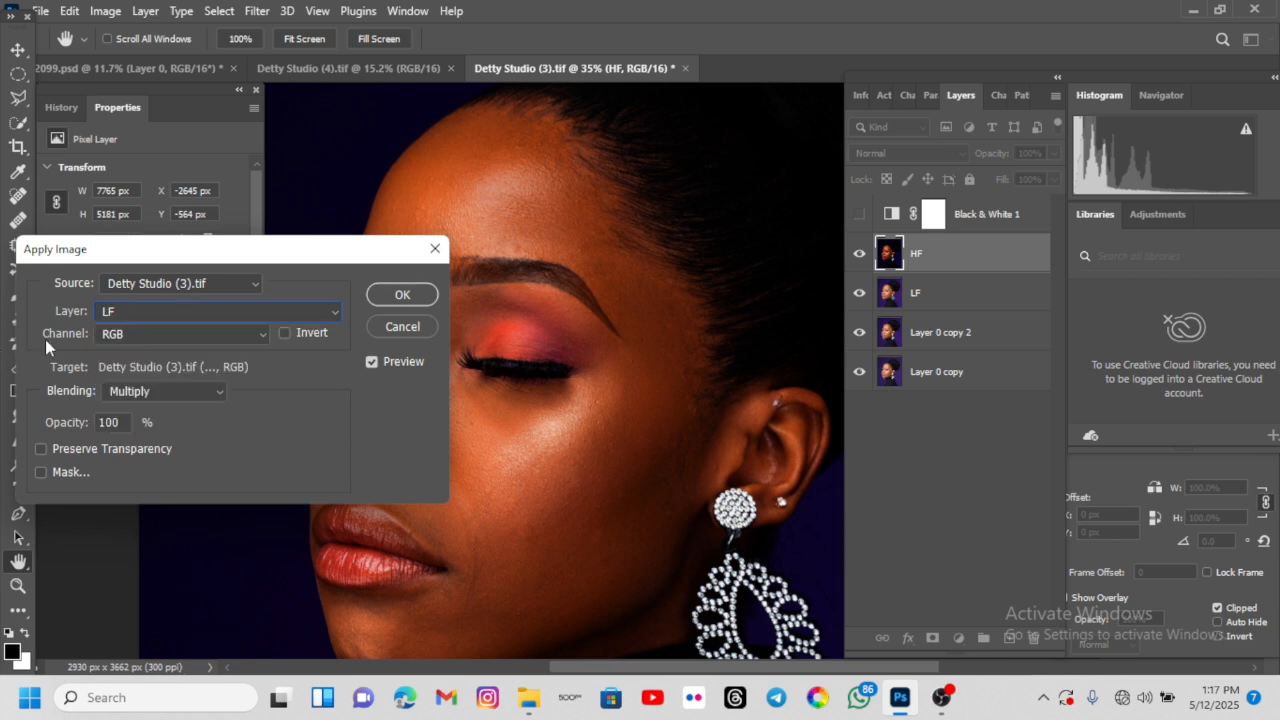
pyautogui.click(205, 396)
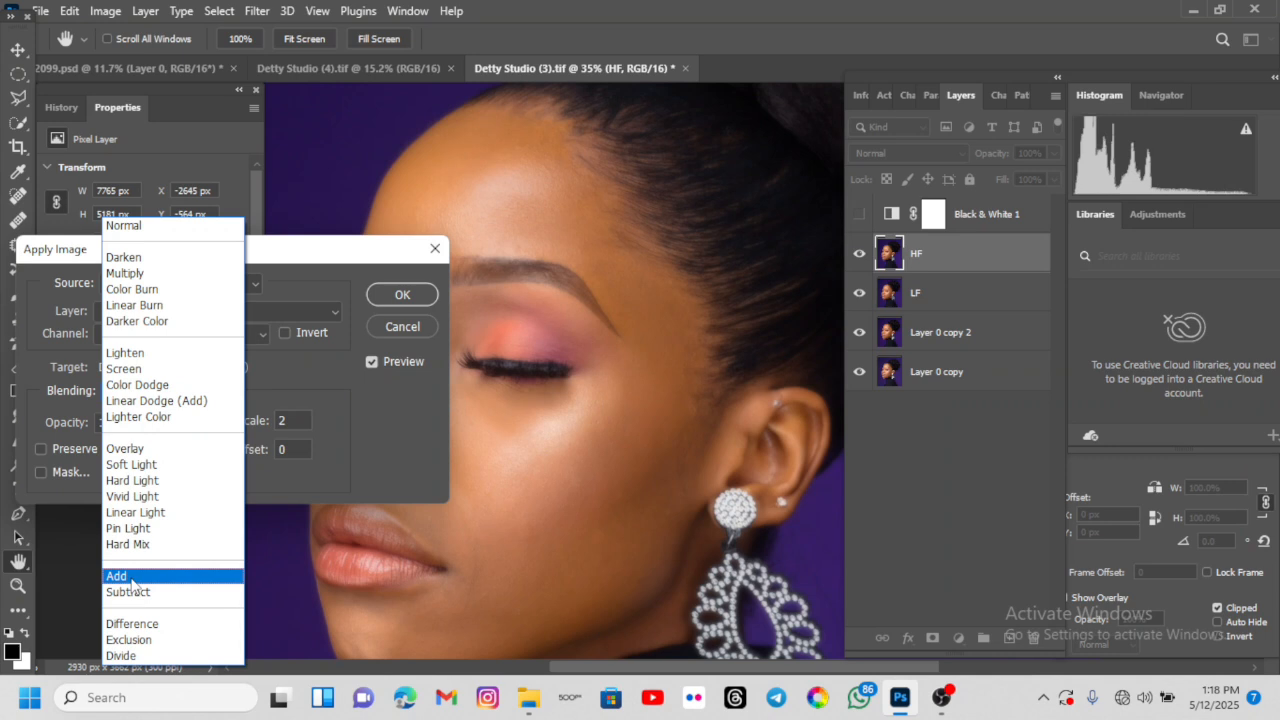
pyautogui.click(133, 580)
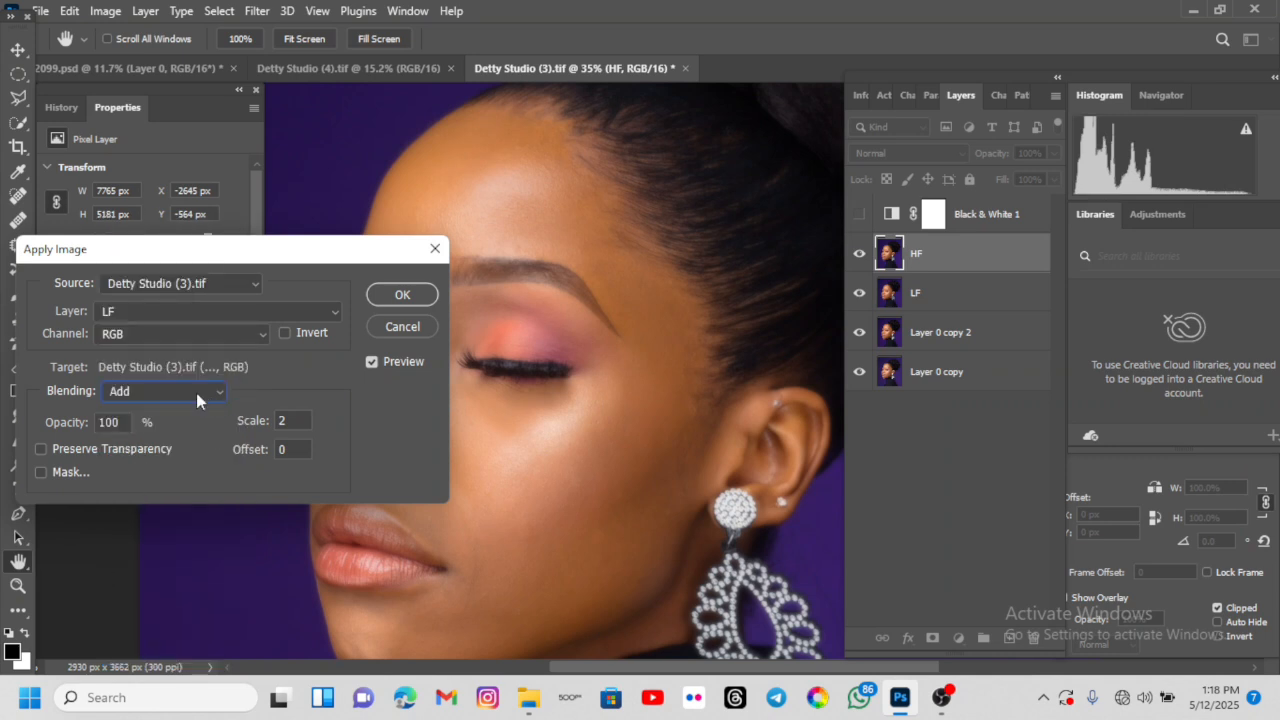
pyautogui.click(285, 333)
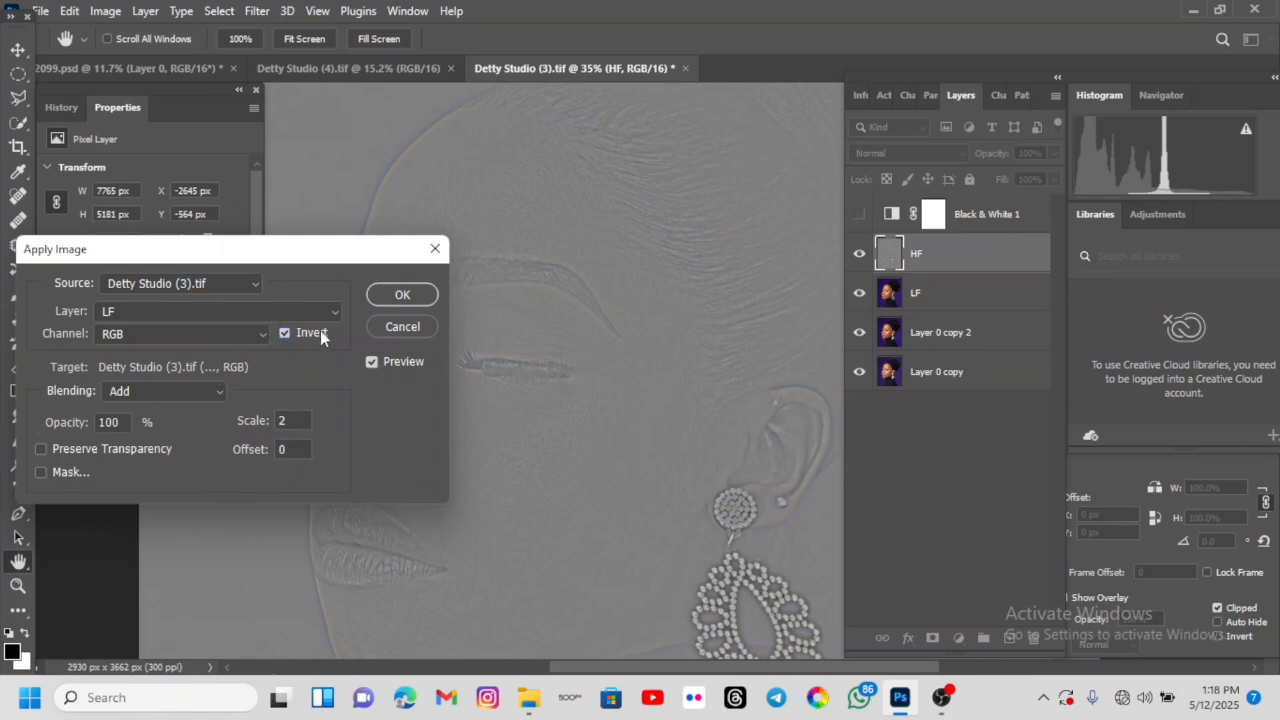
pyautogui.click(403, 298)
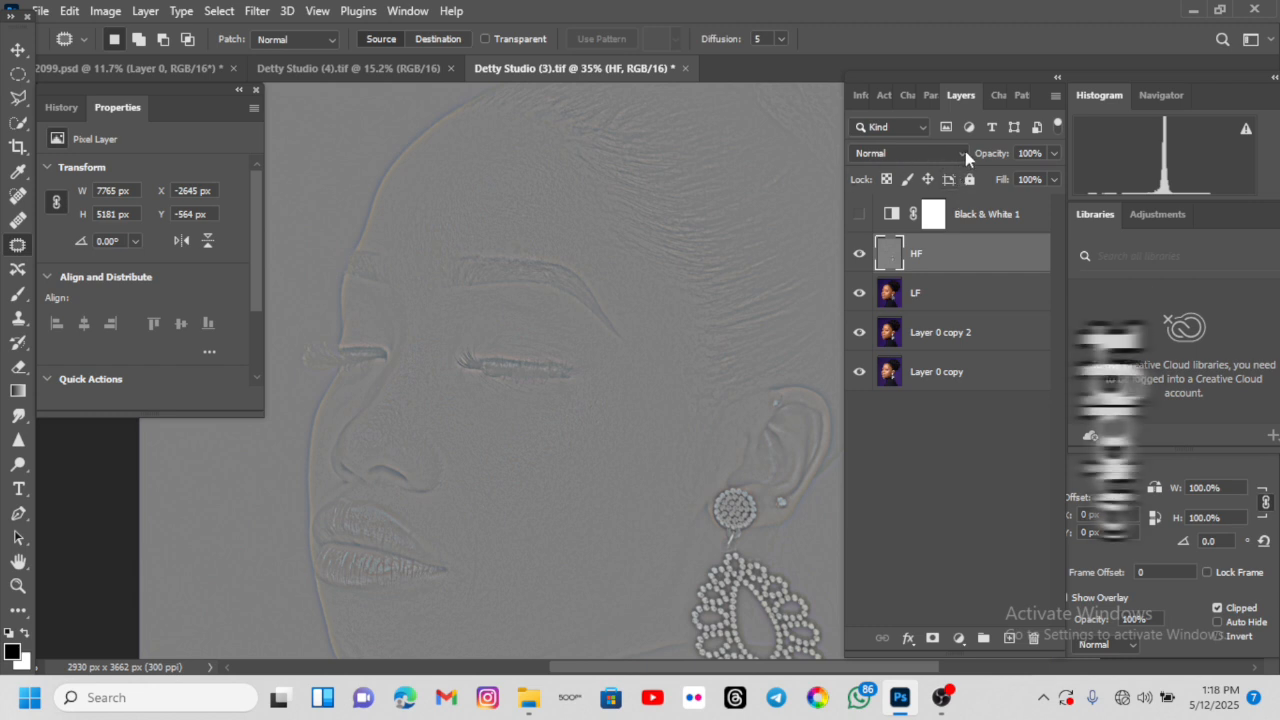
# - Set the HF layer's blend mode to Linear Light and group it with the LF layer
pyautogui.click(960, 153)
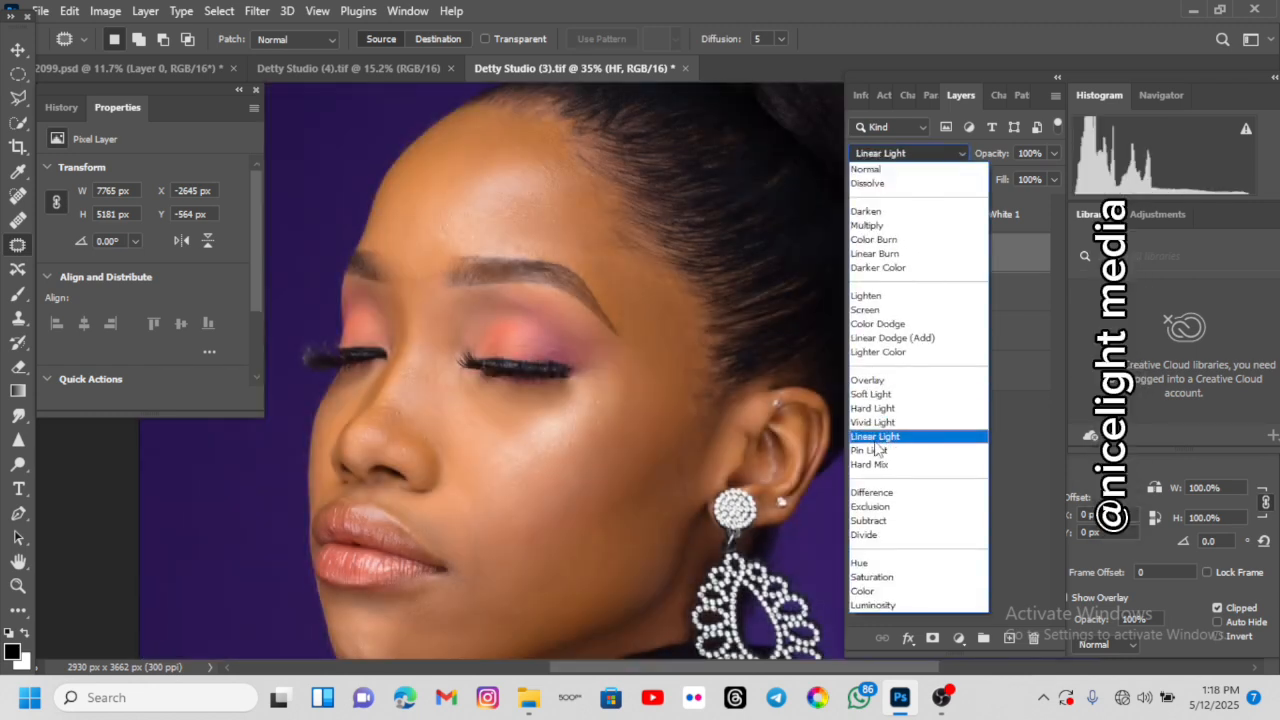
pyautogui.click(876, 437)
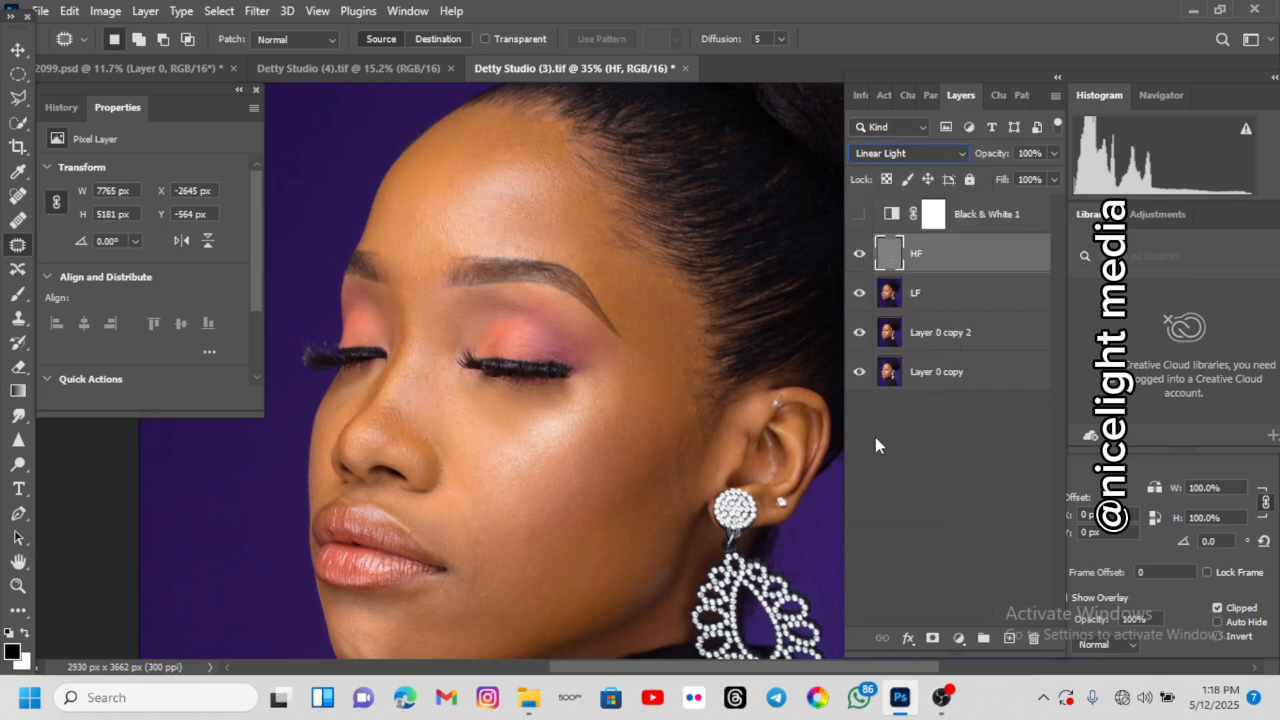
pyautogui.keyDown('shift'); pyautogui.click(953, 299); pyautogui.keyUp('shift')
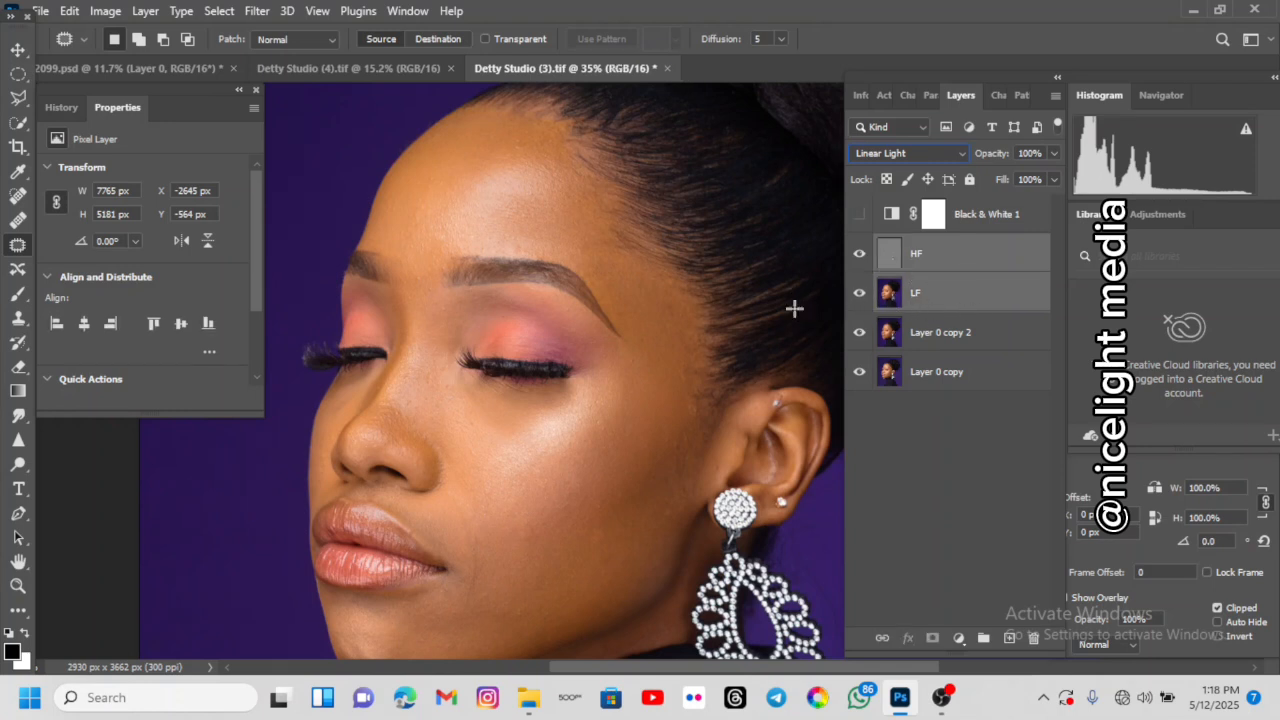
pyautogui.hotkey('ctrl', 'g')
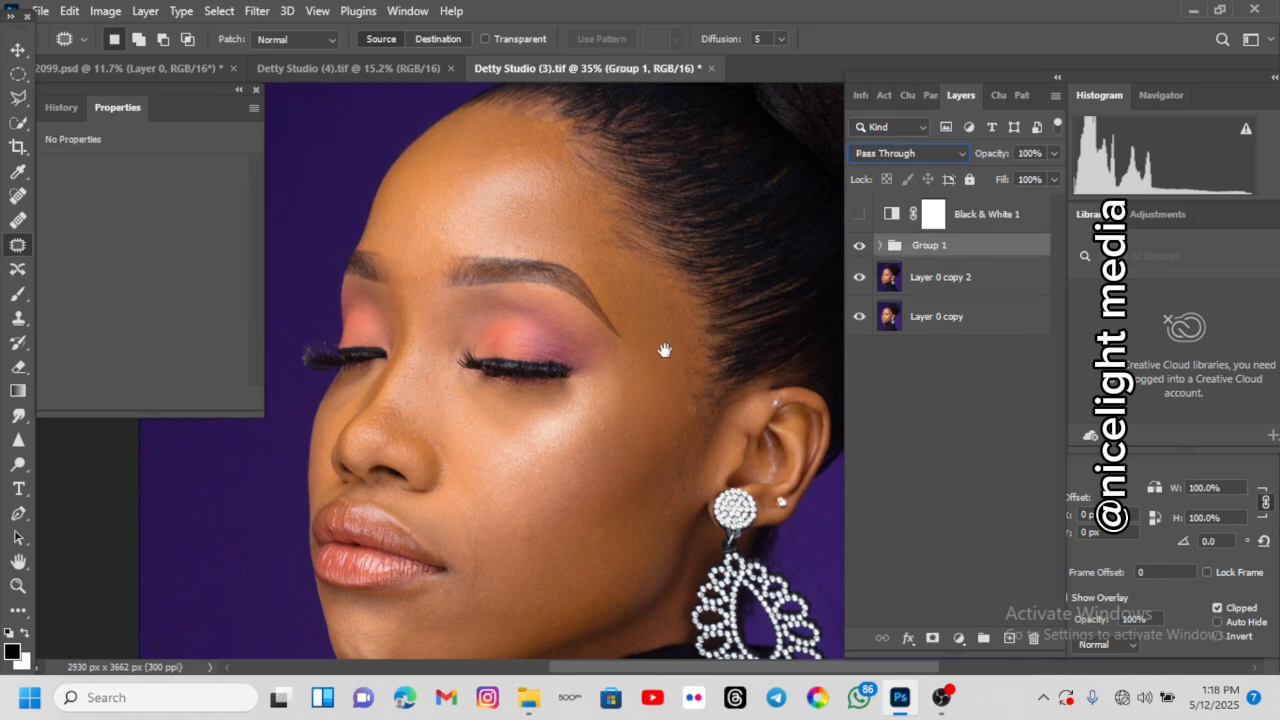
# - Expand the group, select the LF layer, hide HF and show the Black & White adjustment layer
pyautogui.scroll(-2, 709, 317)
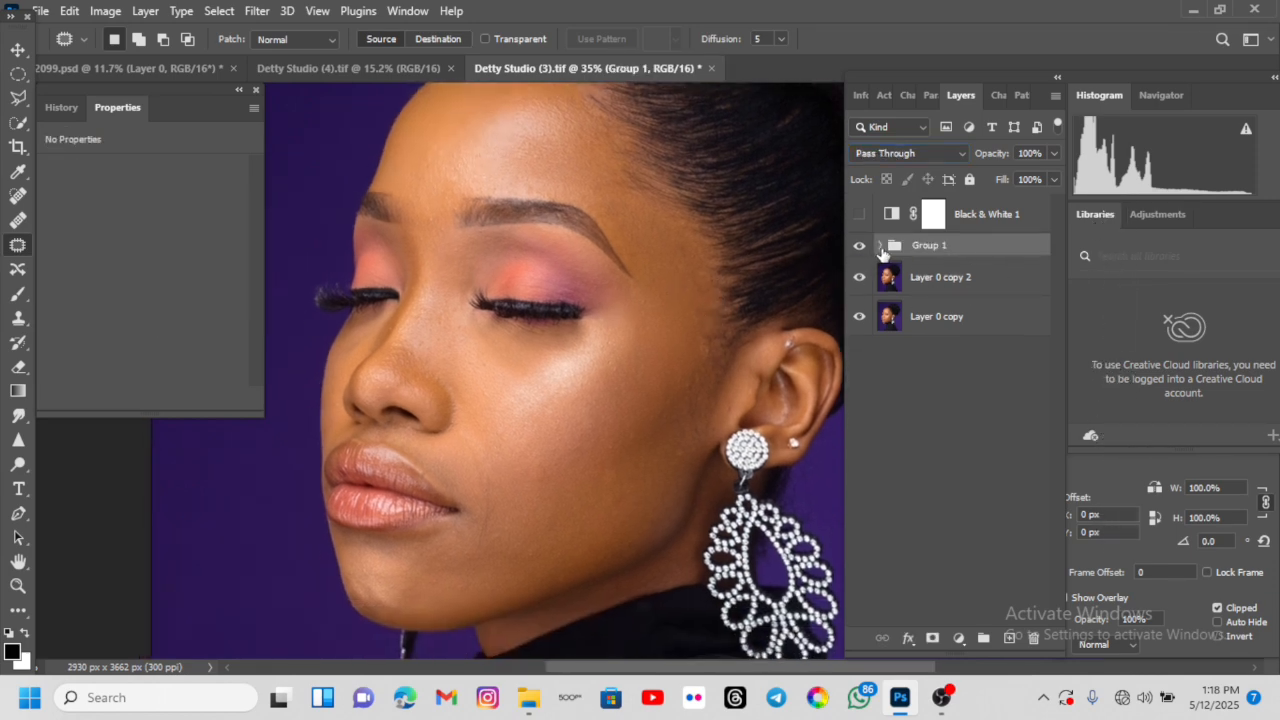
pyautogui.click(879, 246)
pyautogui.click(928, 324)
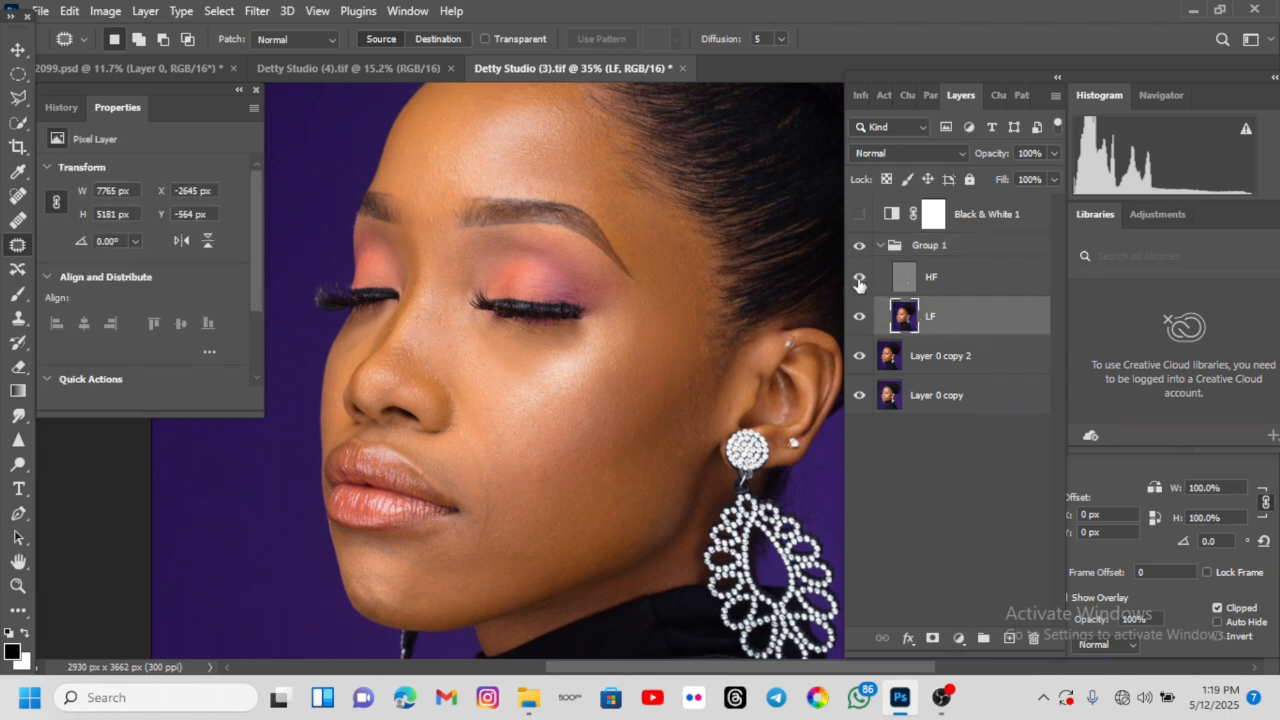
pyautogui.click(859, 281)
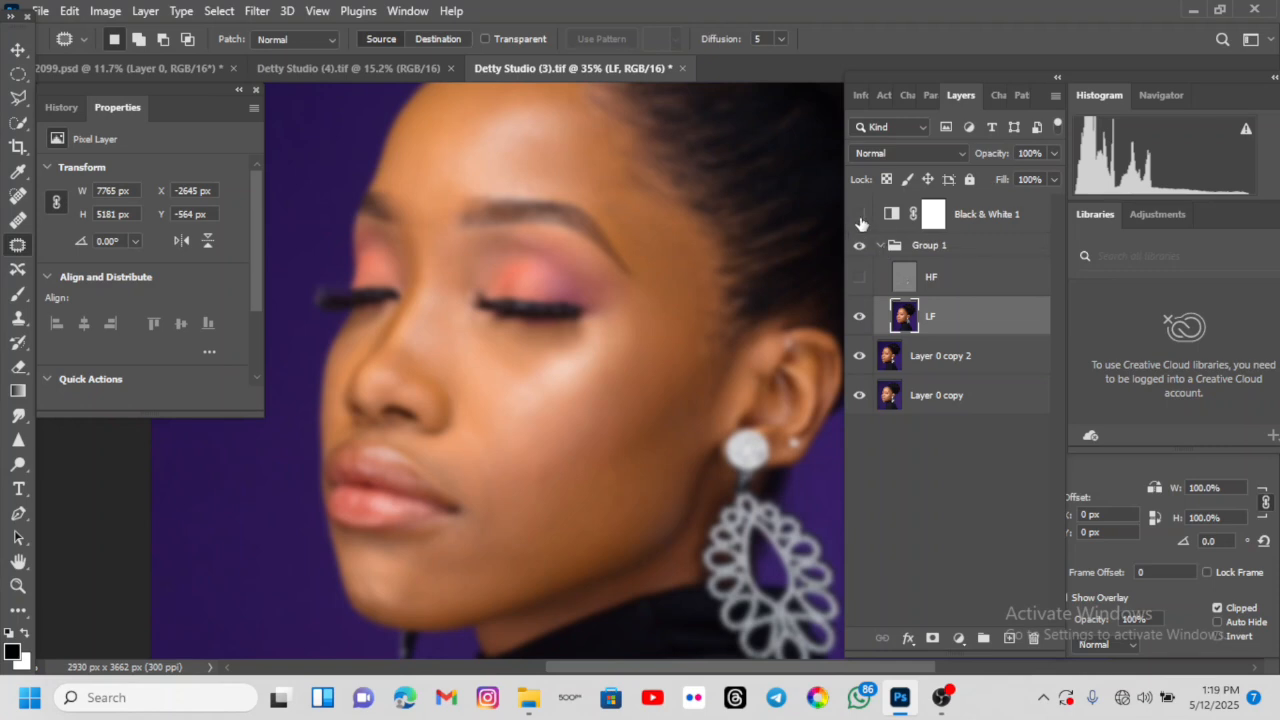
pyautogui.click(859, 214)
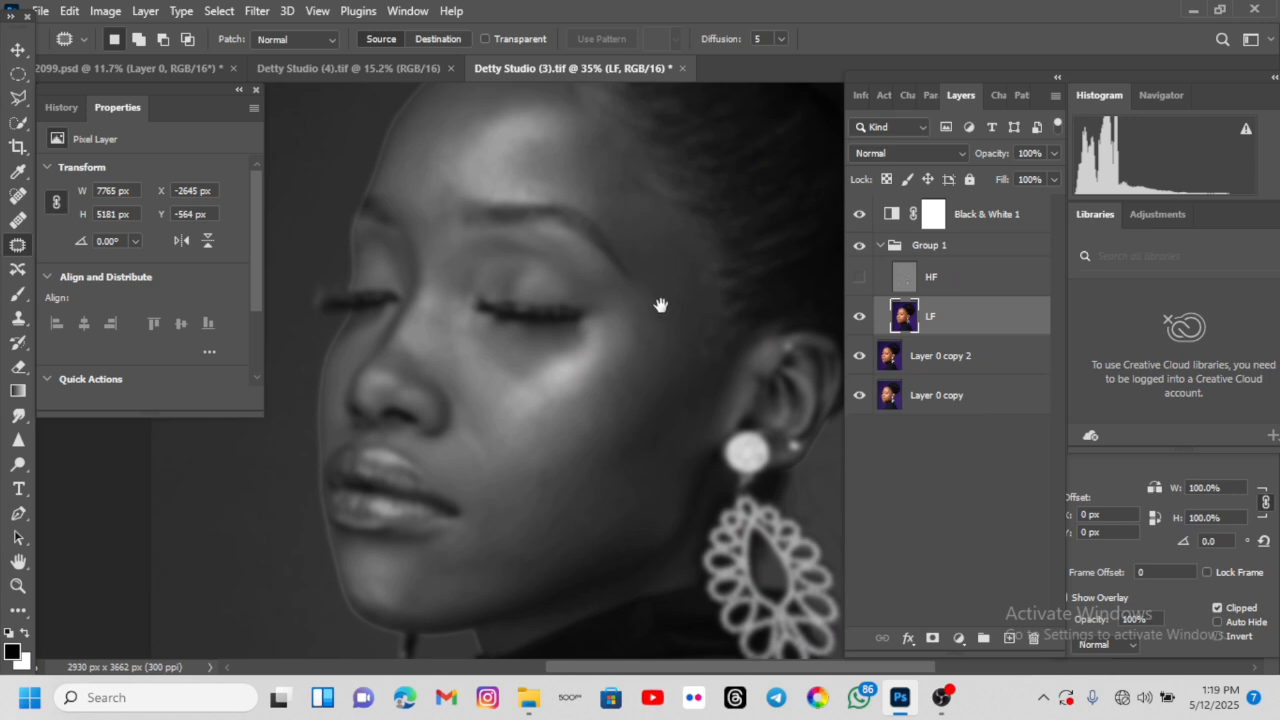
# - Set the Black & White adjustment to Reds -26 and Yellows 45
pyautogui.scroll(3, 660, 306)
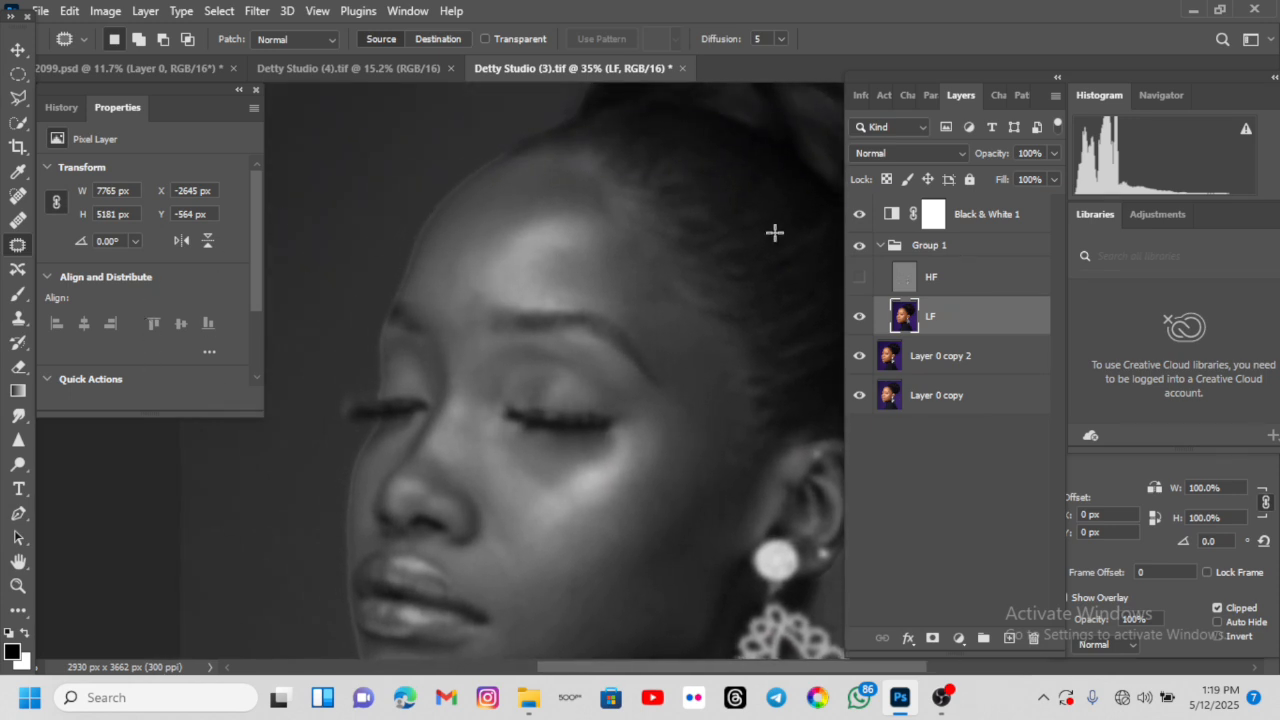
pyautogui.click(933, 214)
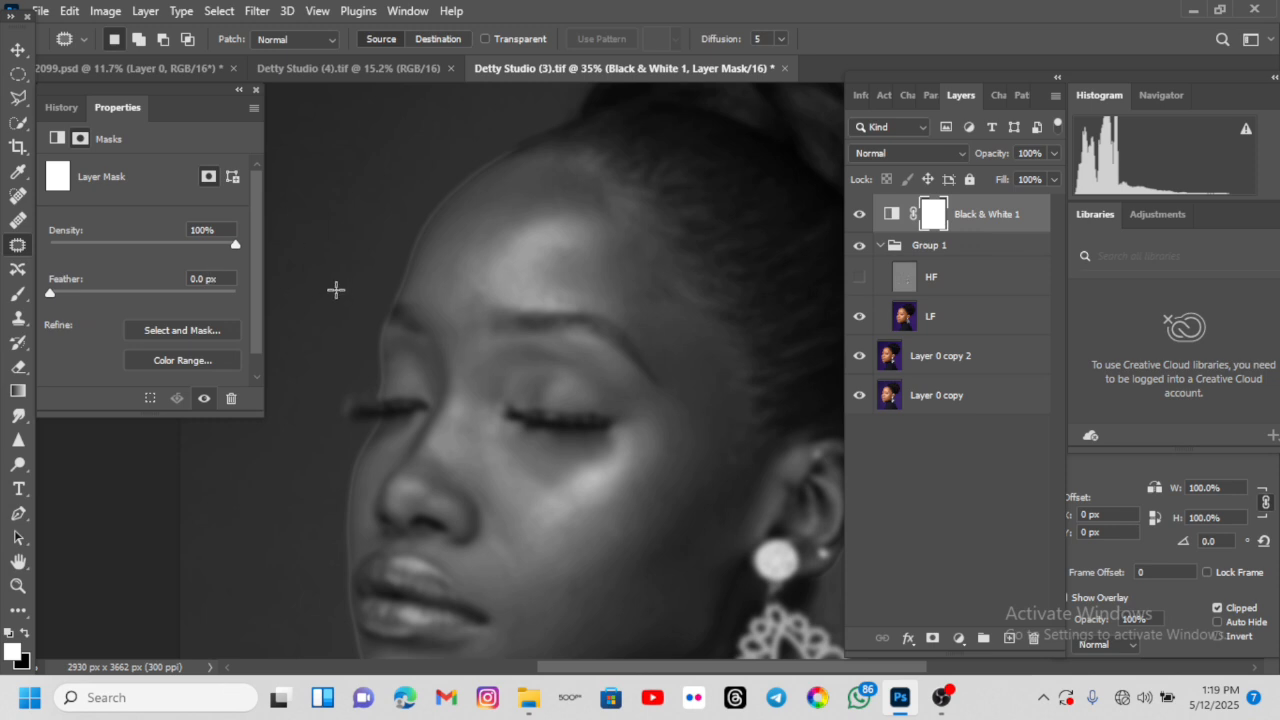
pyautogui.click(891, 214)
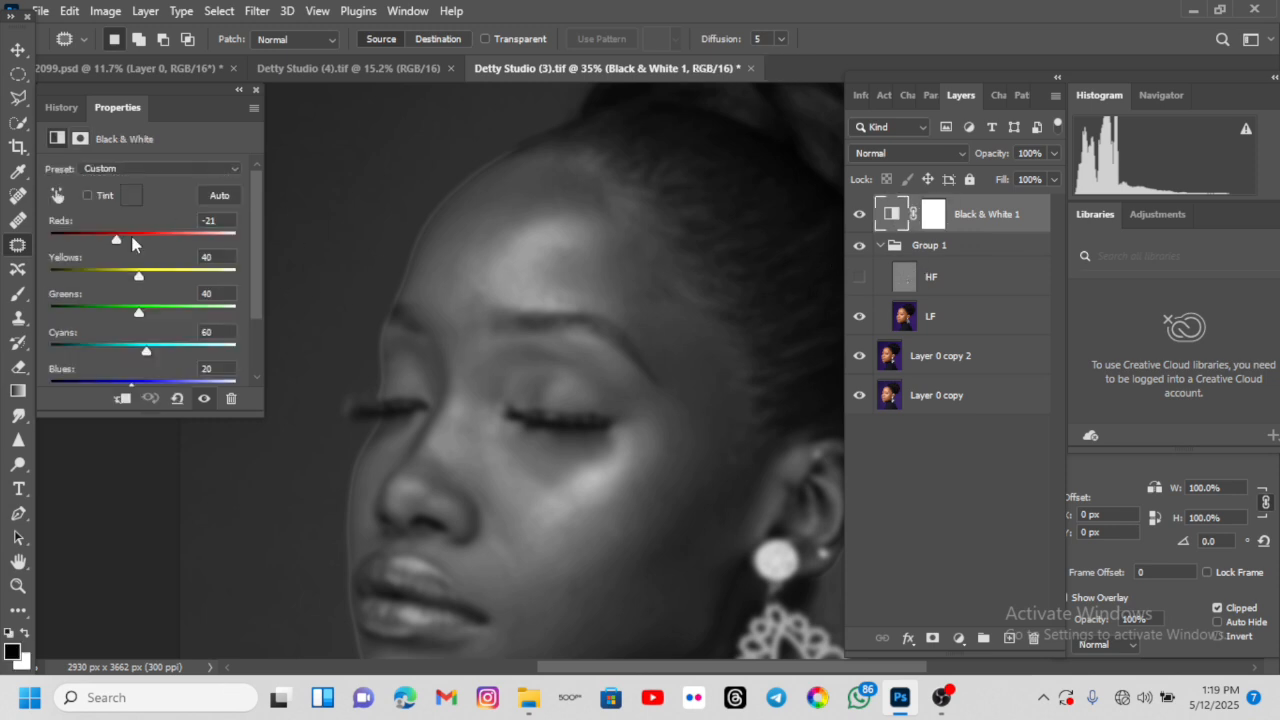
pyautogui.moveTo(116, 241)
pyautogui.mouseDown()
pyautogui.moveTo(100, 242)
pyautogui.moveTo(114, 241)
pyautogui.mouseUp()
pyautogui.moveTo(606, 400); pyautogui.dragTo(556, 268)
pyautogui.moveTo(142, 275); pyautogui.dragTo(142, 276)
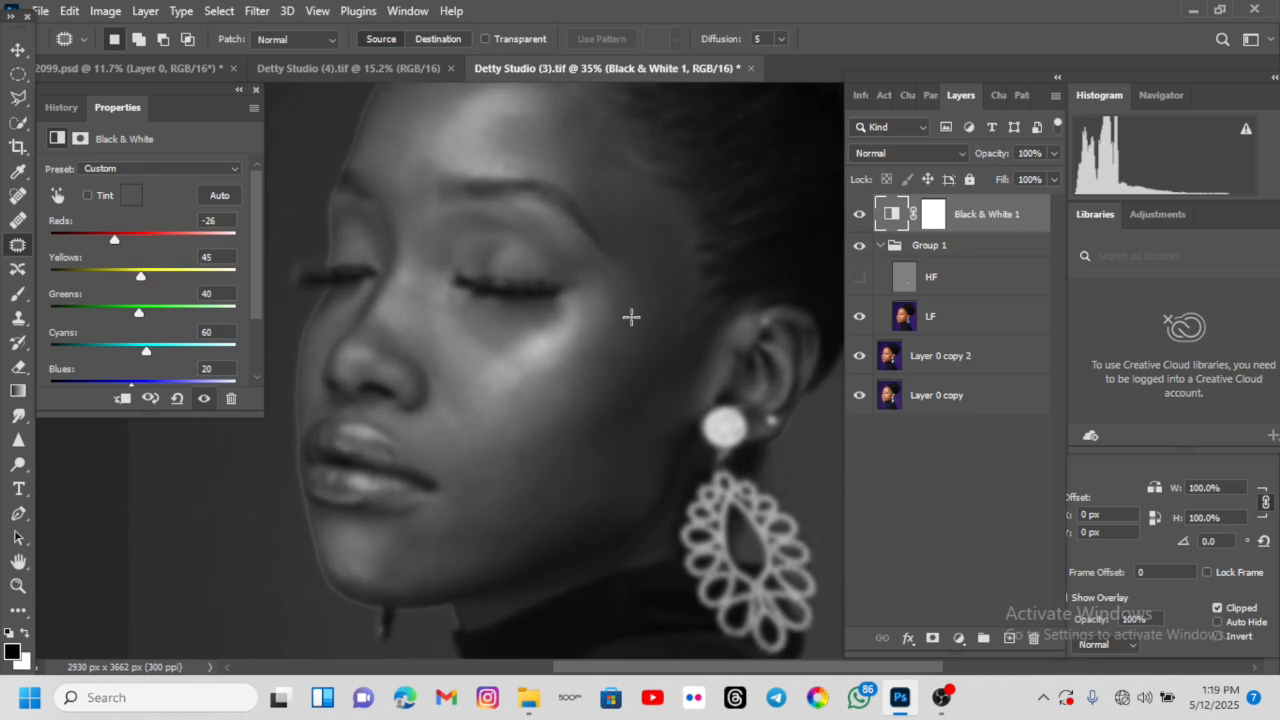
# - Choose the Mixer Brush tool and set its Wet value to 14% and Flow to 11%
pyautogui.scroll(-5, 631, 318)
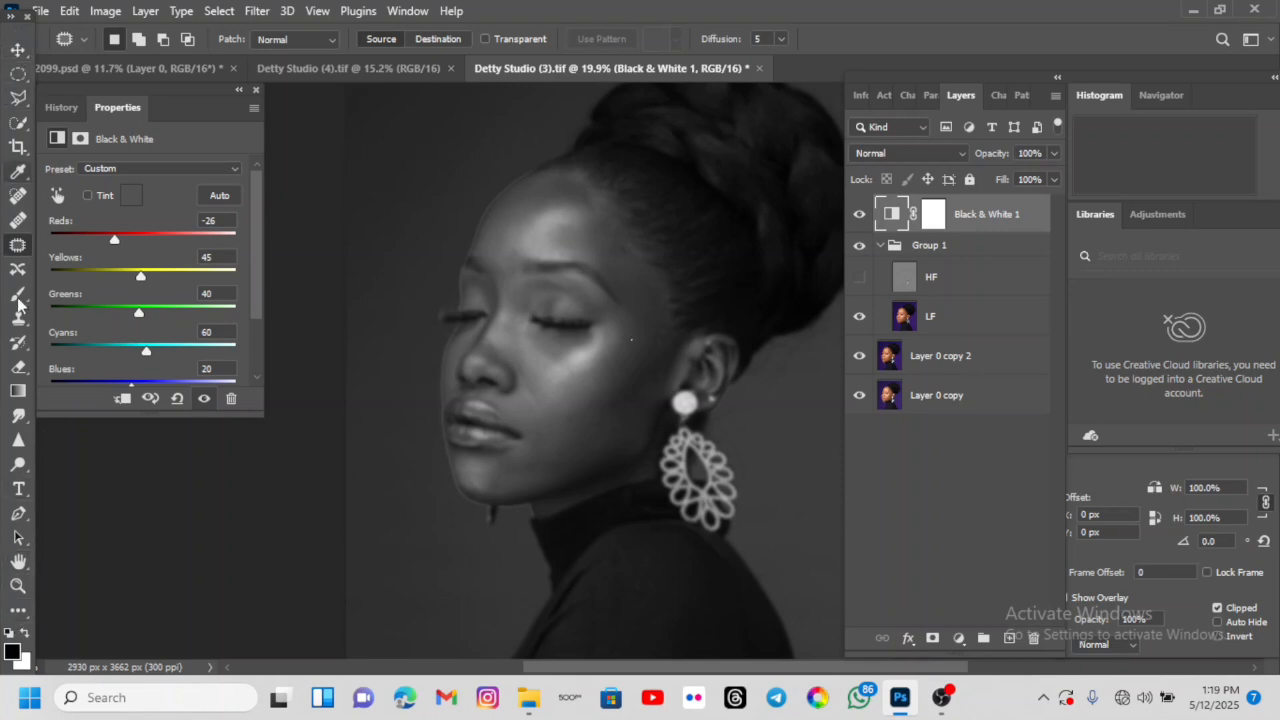
pyautogui.click(24, 614)
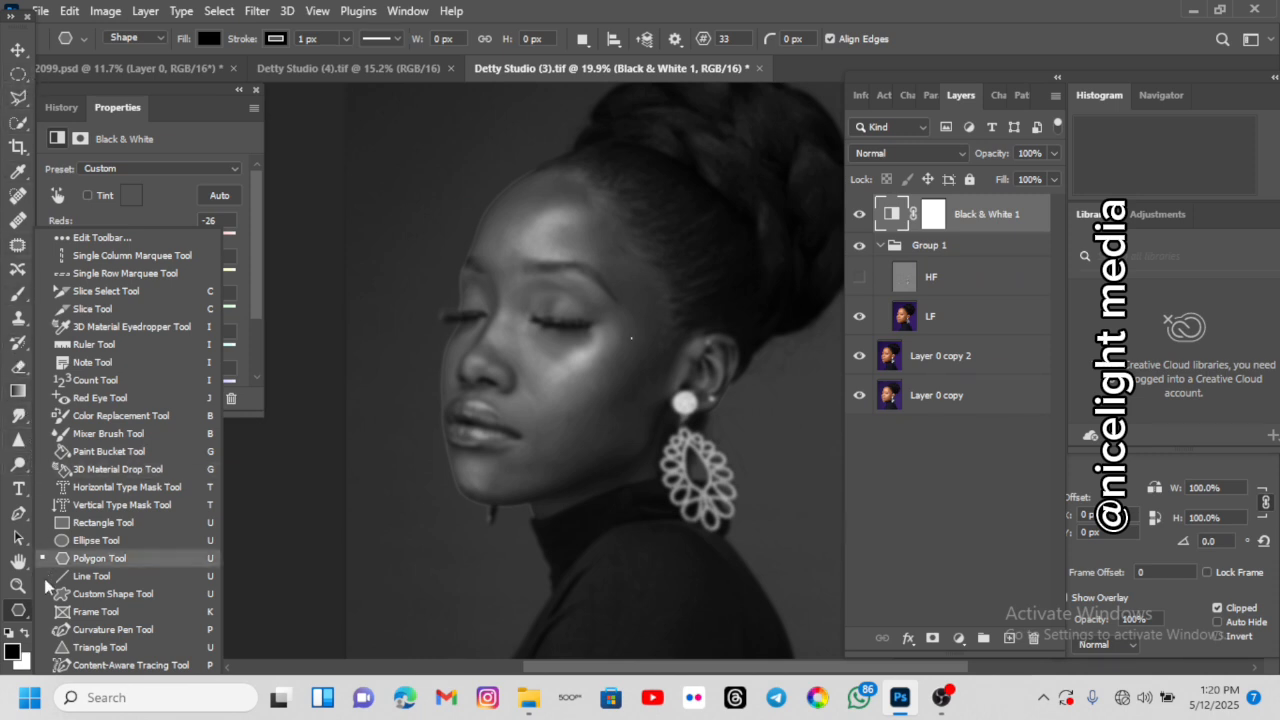
pyautogui.click(111, 433)
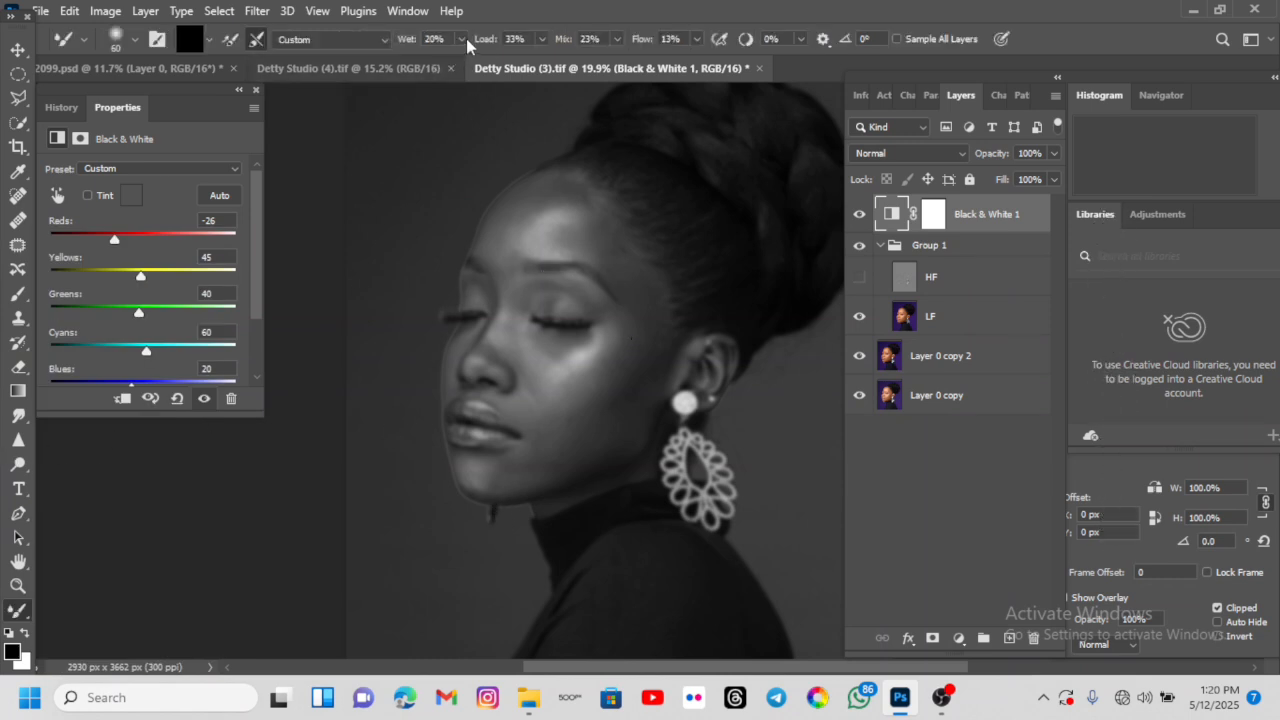
pyautogui.click(462, 40)
pyautogui.moveTo(467, 64); pyautogui.dragTo(455, 62)
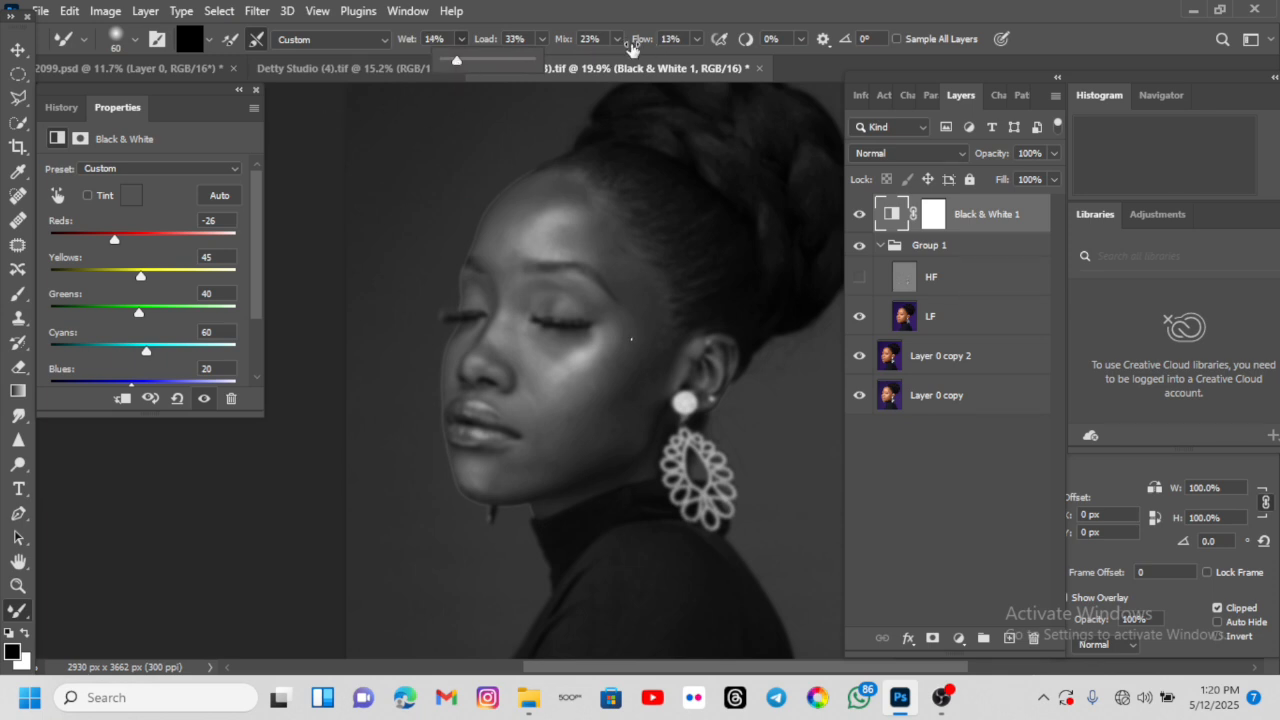
pyautogui.click(697, 40)
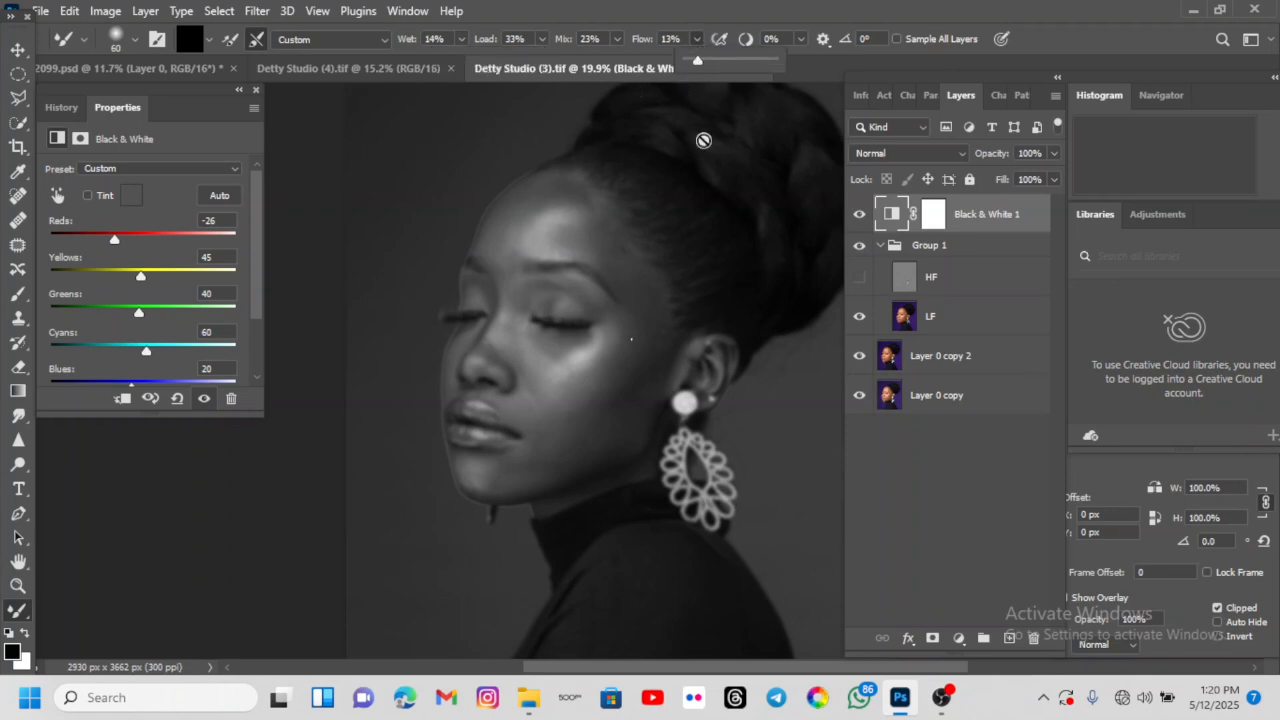
pyautogui.moveTo(698, 64); pyautogui.dragTo(696, 73)
# - Set the Mixer Brush hardness to 0% and select the LF layer for painting
pyautogui.click(84, 40)
pyautogui.click(86, 41)
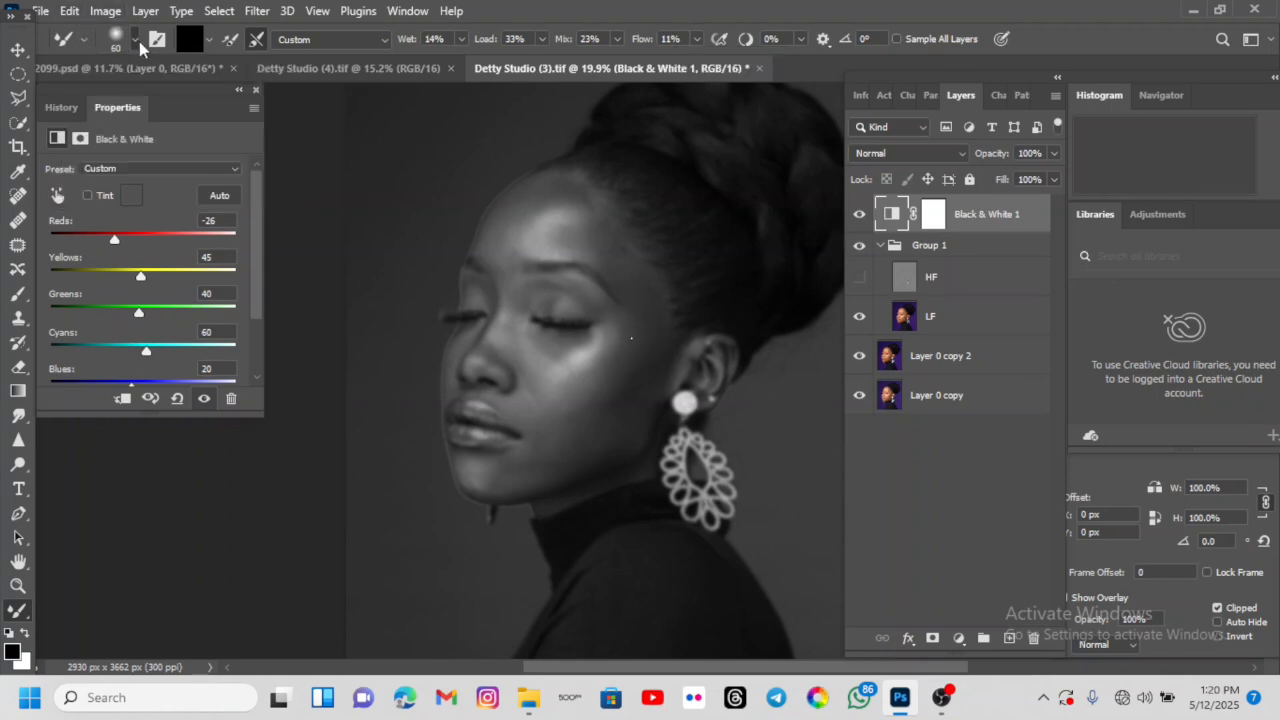
pyautogui.click(136, 40)
pyautogui.click(160, 143)
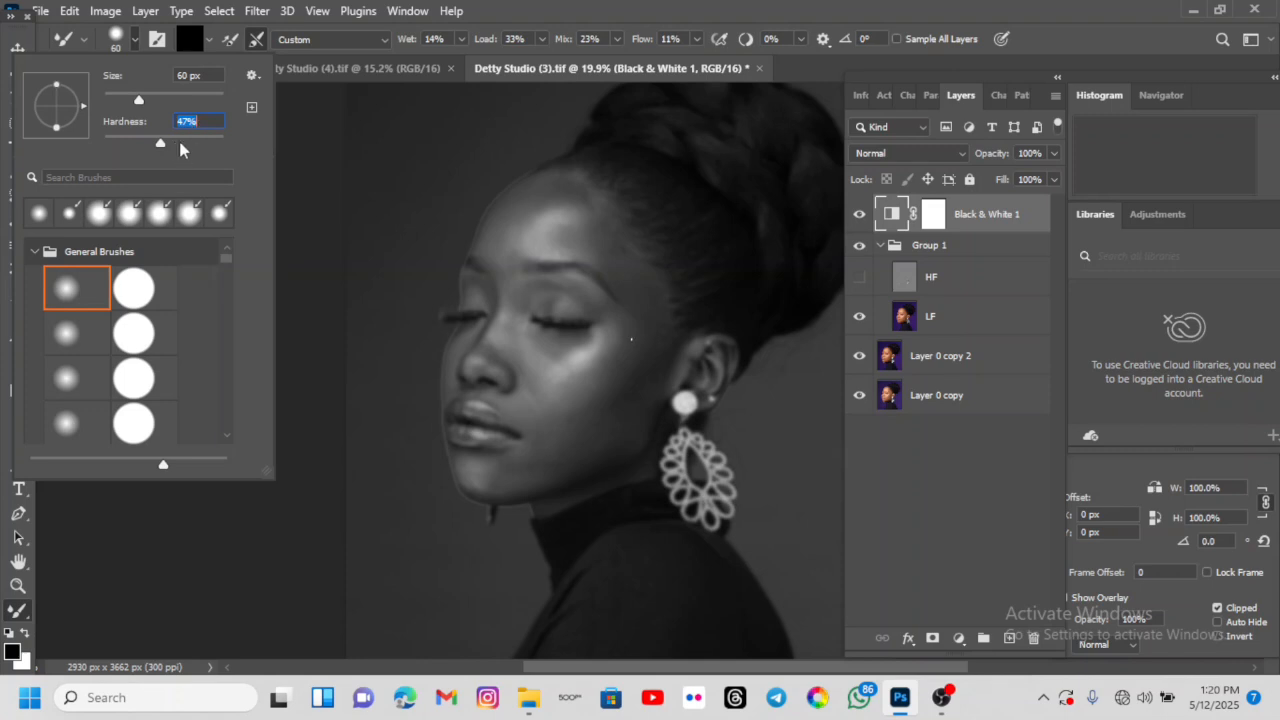
pyautogui.moveTo(162, 144); pyautogui.dragTo(95, 146)
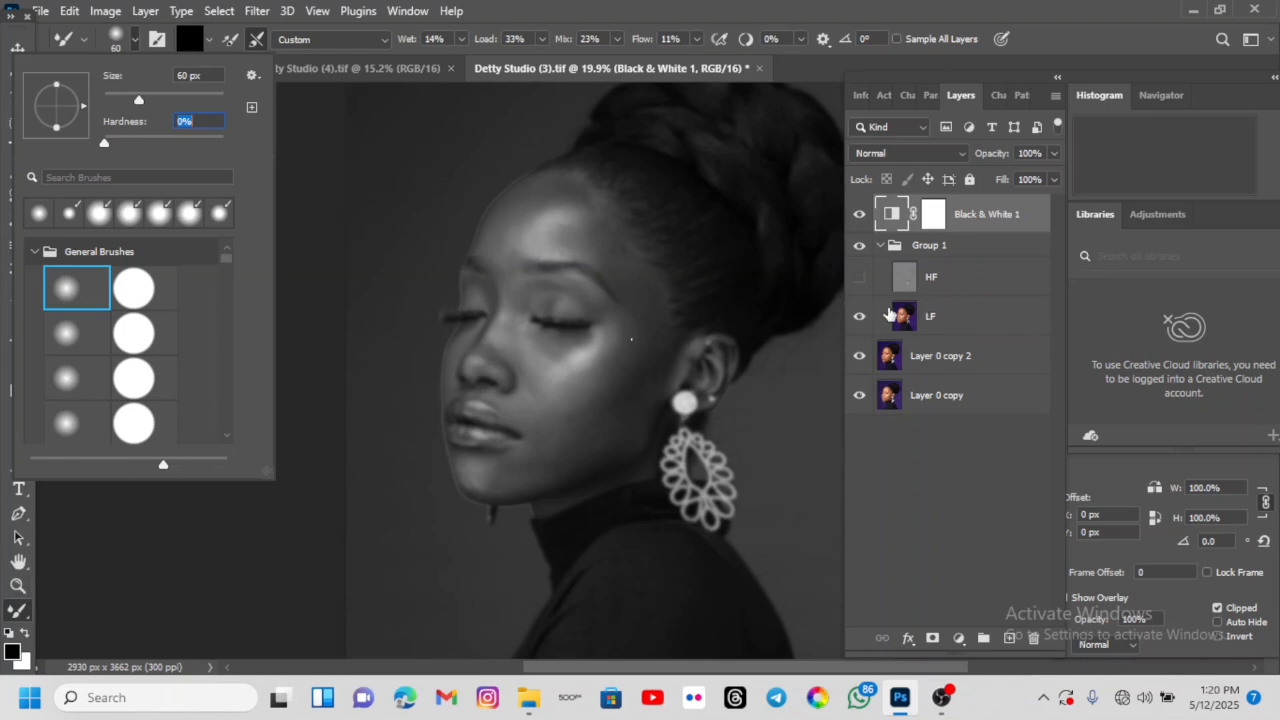
pyautogui.click(950, 328)
pyautogui.click(948, 328)
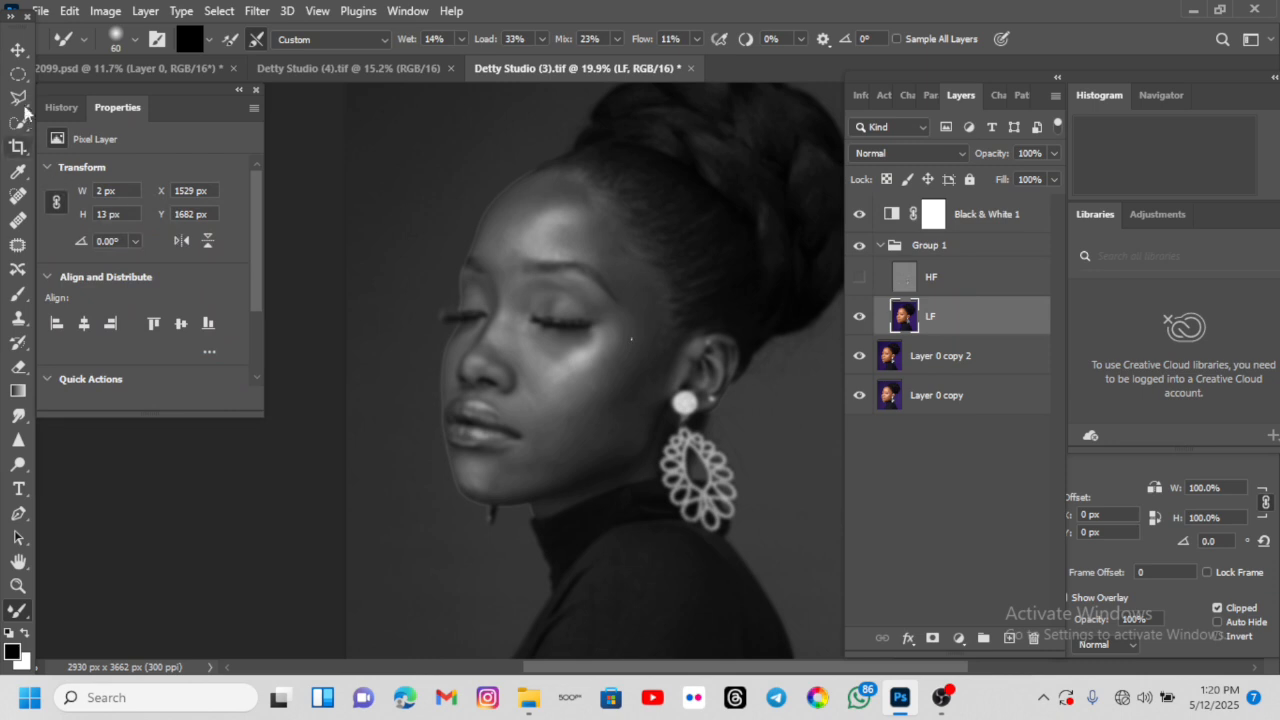
pyautogui.press('l')
pyautogui.click(666, 215)
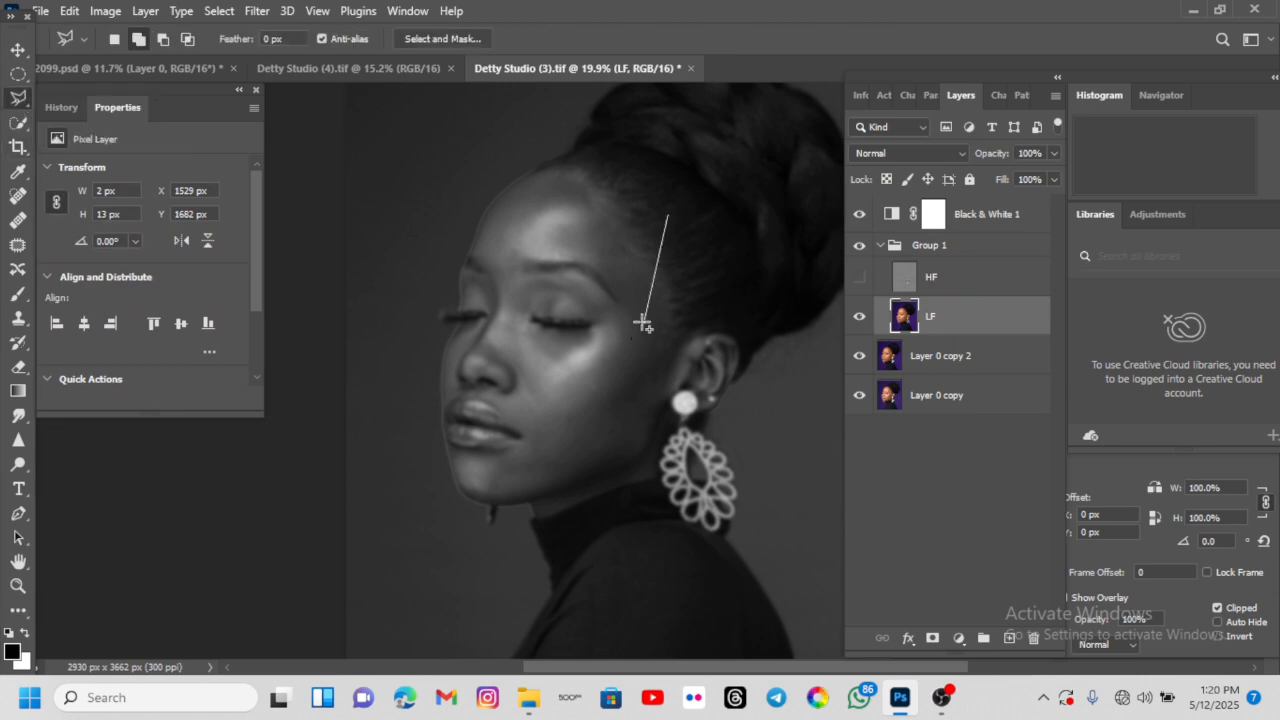
pyautogui.doubleClick(655, 283)
pyautogui.rightClick(650, 288)
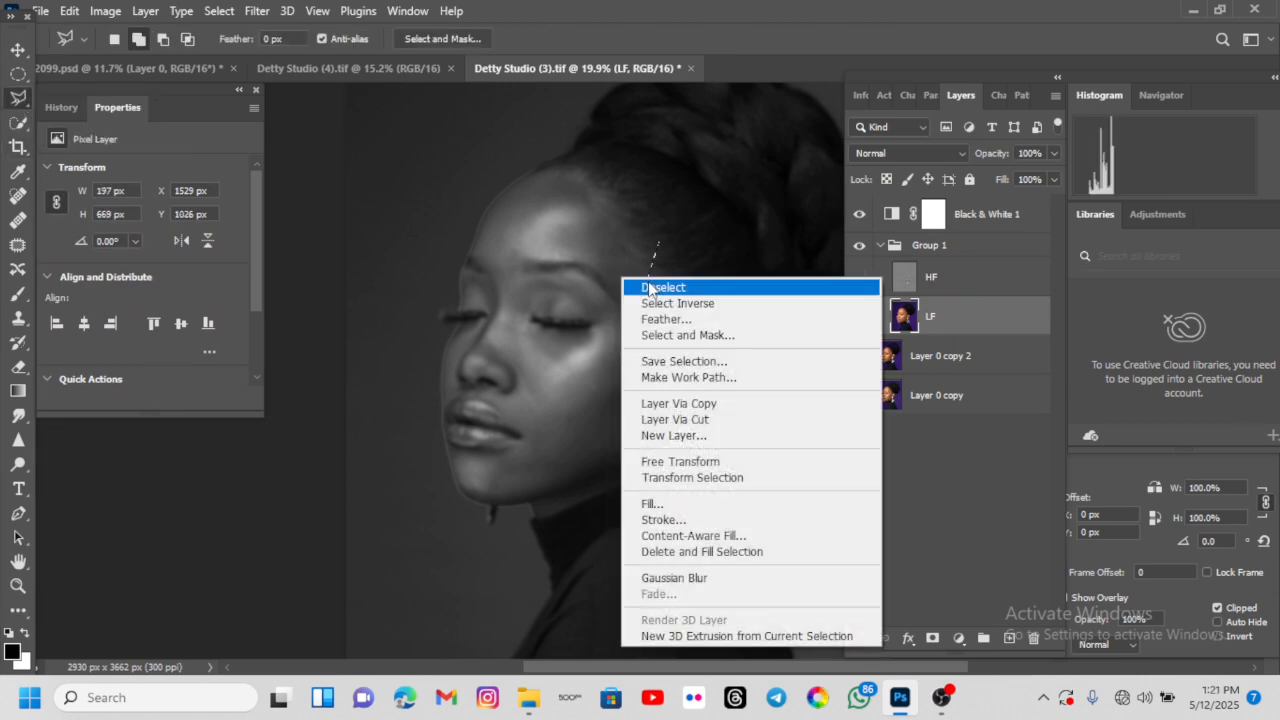
pyautogui.click(652, 287)
pyautogui.click(18, 611)
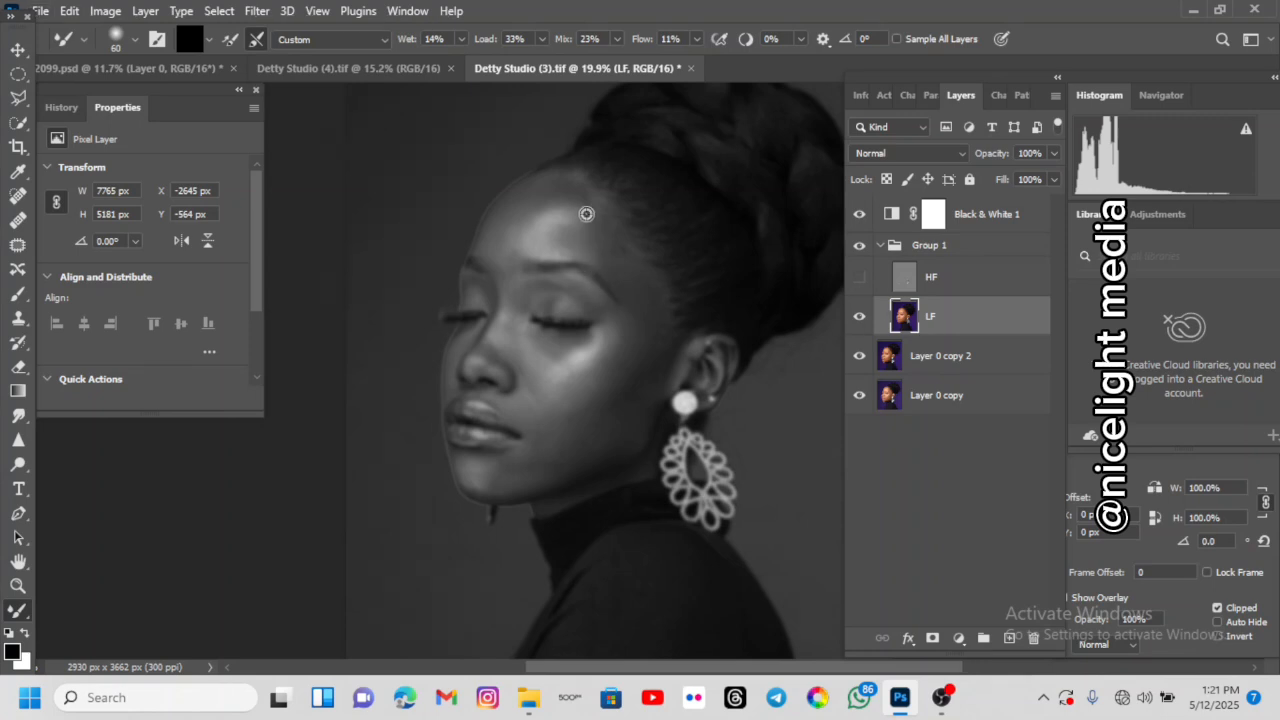
# - Enlarge the Mixer Brush to 100 px and blend the edges of the forehead highlight on the LF layer
pyautogui.scroll(5, 586, 209)
pyautogui.scroll(2, 557, 215)
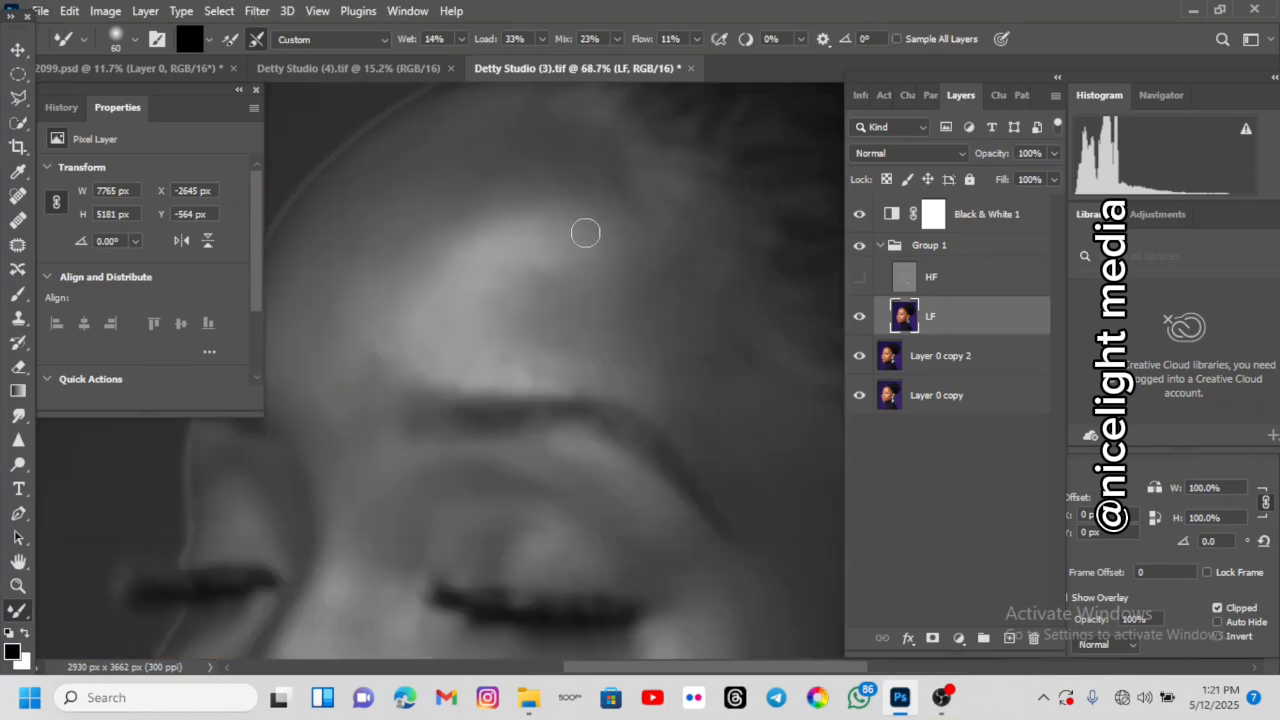
pyautogui.moveTo(598, 208); pyautogui.dragTo(573, 268)
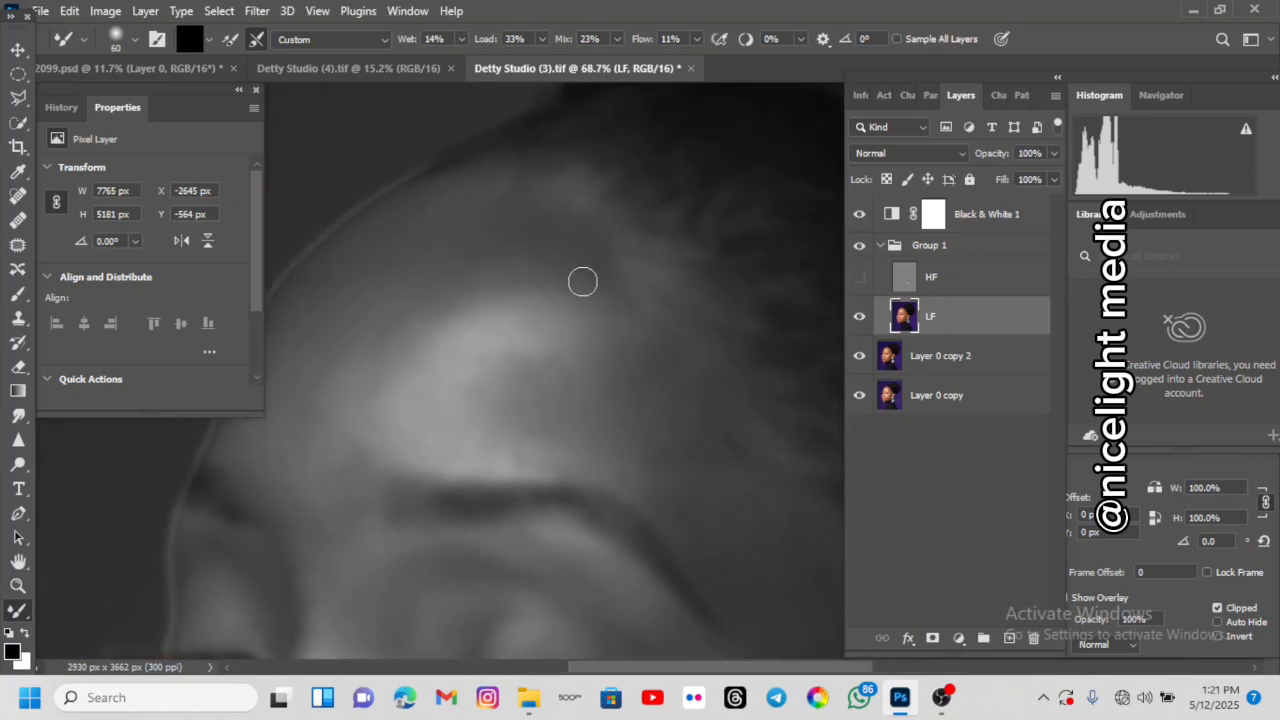
pyautogui.press(']')
pyautogui.press(']')
pyautogui.moveTo(541, 368); pyautogui.dragTo(560, 291)
pyautogui.press(']')
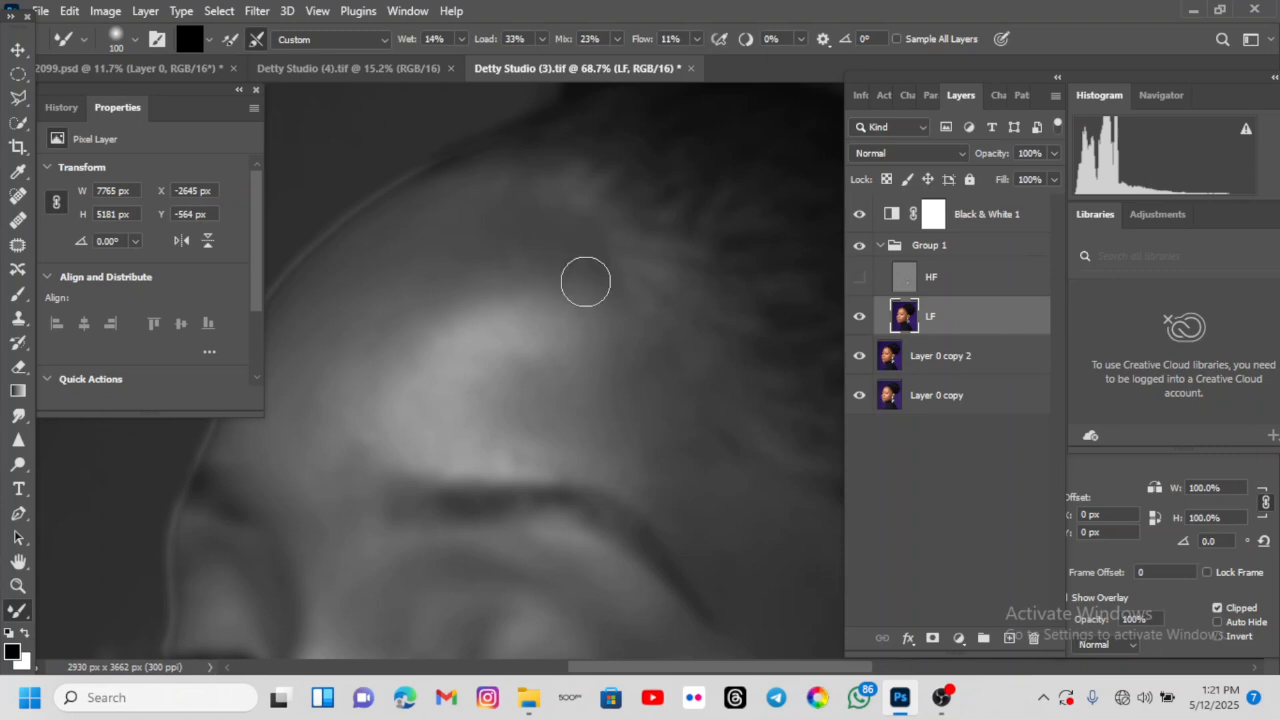
pyautogui.moveTo(597, 282)
pyautogui.mouseDown()
pyautogui.moveTo(583, 257)
pyautogui.moveTo(541, 242)
pyautogui.mouseUp()
pyautogui.moveTo(479, 276)
pyautogui.mouseDown()
pyautogui.moveTo(505, 279)
pyautogui.moveTo(493, 289)
pyautogui.mouseUp()
pyautogui.moveTo(412, 332)
pyautogui.mouseDown()
pyautogui.moveTo(426, 340)
pyautogui.moveTo(492, 290)
pyautogui.mouseUp()
pyautogui.moveTo(486, 306)
pyautogui.mouseDown()
pyautogui.moveTo(541, 291)
pyautogui.moveTo(530, 294)
pyautogui.mouseUp()
pyautogui.moveTo(448, 346); pyautogui.dragTo(540, 277)
pyautogui.moveTo(597, 320)
pyautogui.mouseDown()
pyautogui.moveTo(524, 377)
pyautogui.moveTo(483, 374)
pyautogui.moveTo(527, 369)
pyautogui.moveTo(462, 425)
pyautogui.moveTo(426, 394)
pyautogui.moveTo(531, 425)
pyautogui.moveTo(609, 420)
pyautogui.moveTo(545, 431)
pyautogui.moveTo(570, 435)
pyautogui.moveTo(559, 448)
pyautogui.moveTo(499, 450)
pyautogui.moveTo(583, 452)
pyautogui.moveTo(484, 449)
pyautogui.moveTo(550, 456)
pyautogui.moveTo(628, 333)
pyautogui.moveTo(634, 357)
pyautogui.moveTo(633, 346)
pyautogui.moveTo(682, 388)
pyautogui.moveTo(580, 273)
pyautogui.mouseUp()
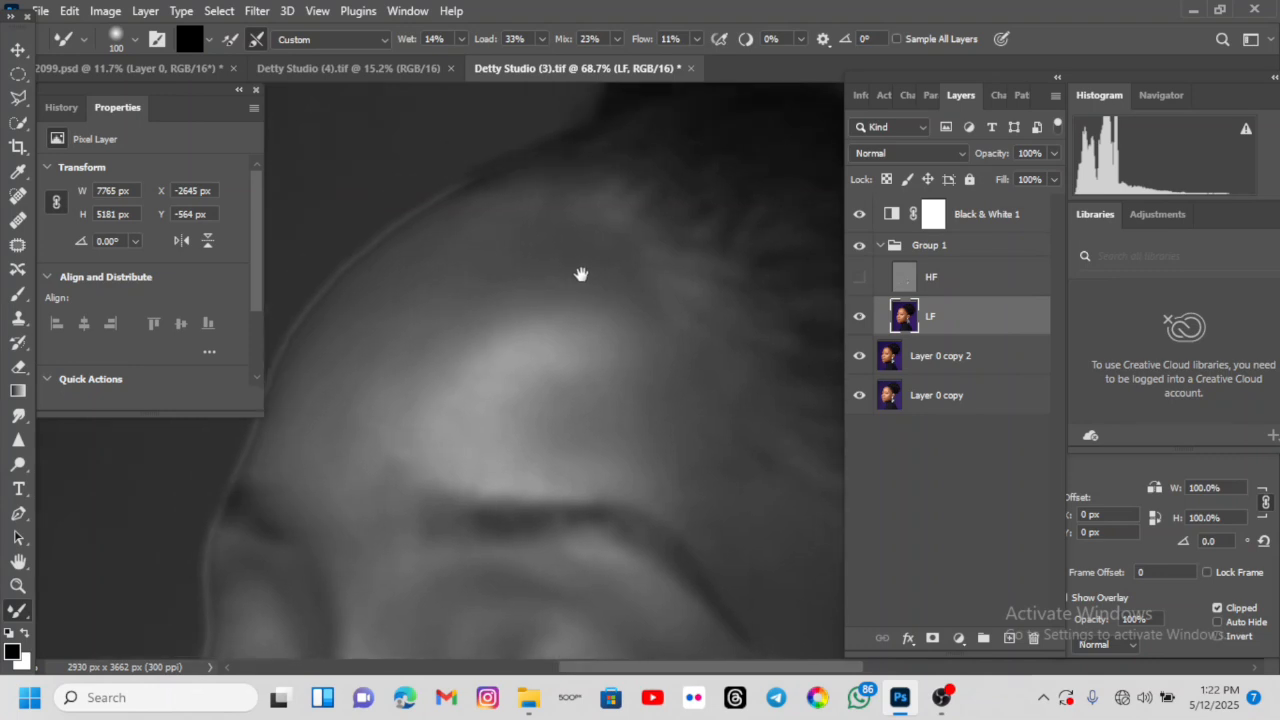
pyautogui.moveTo(468, 264)
pyautogui.mouseDown()
pyautogui.moveTo(430, 259)
pyautogui.moveTo(583, 233)
pyautogui.moveTo(538, 234)
pyautogui.moveTo(426, 283)
pyautogui.moveTo(513, 280)
pyautogui.moveTo(414, 330)
pyautogui.moveTo(384, 378)
pyautogui.moveTo(457, 254)
pyautogui.moveTo(360, 419)
pyautogui.moveTo(428, 473)
pyautogui.moveTo(406, 470)
pyautogui.moveTo(391, 524)
pyautogui.moveTo(364, 440)
pyautogui.mouseUp()
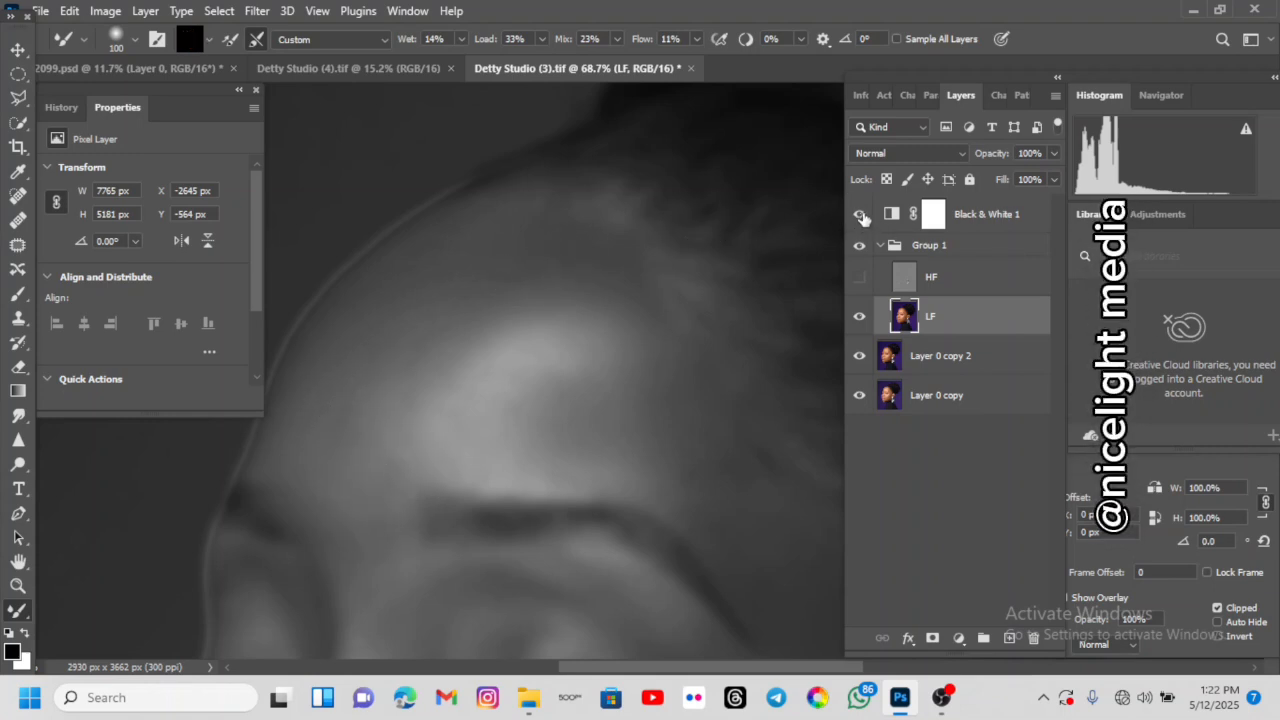
# - Hide the Black & White layer, show HF, and compare the forehead with Group 1 off and on
pyautogui.click(860, 216)
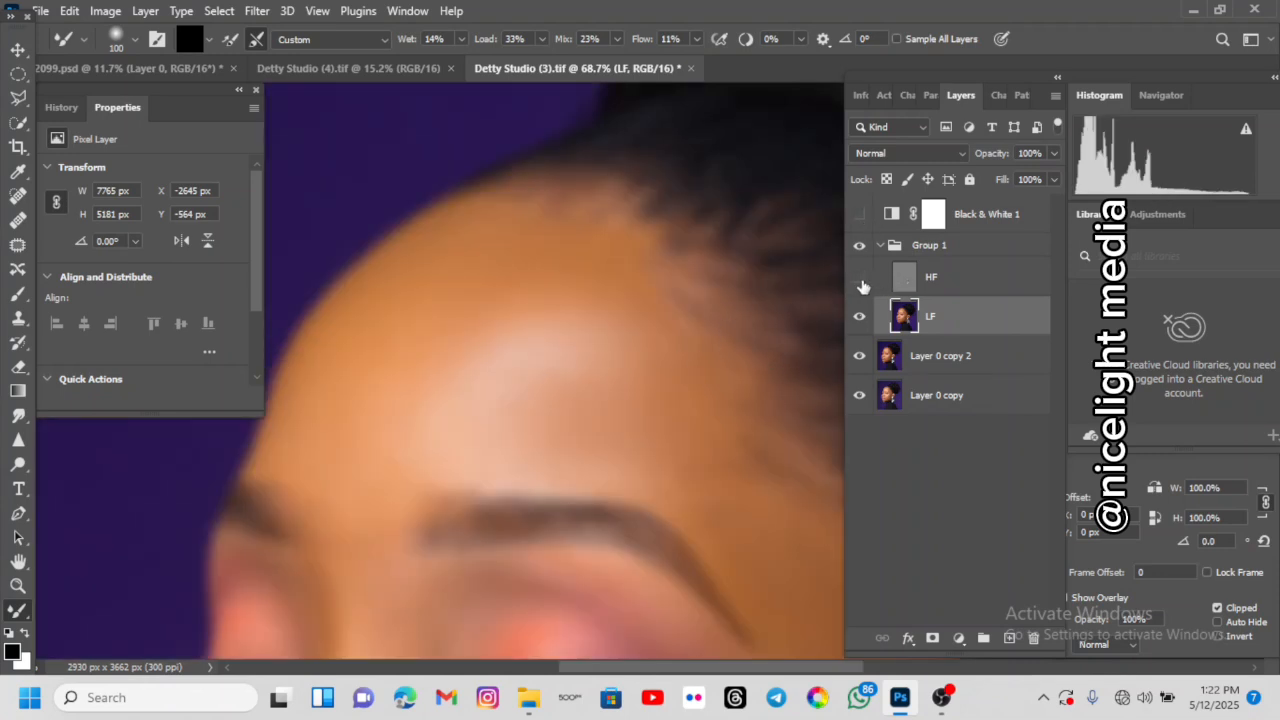
pyautogui.click(860, 280)
pyautogui.scroll(-3, 610, 360)
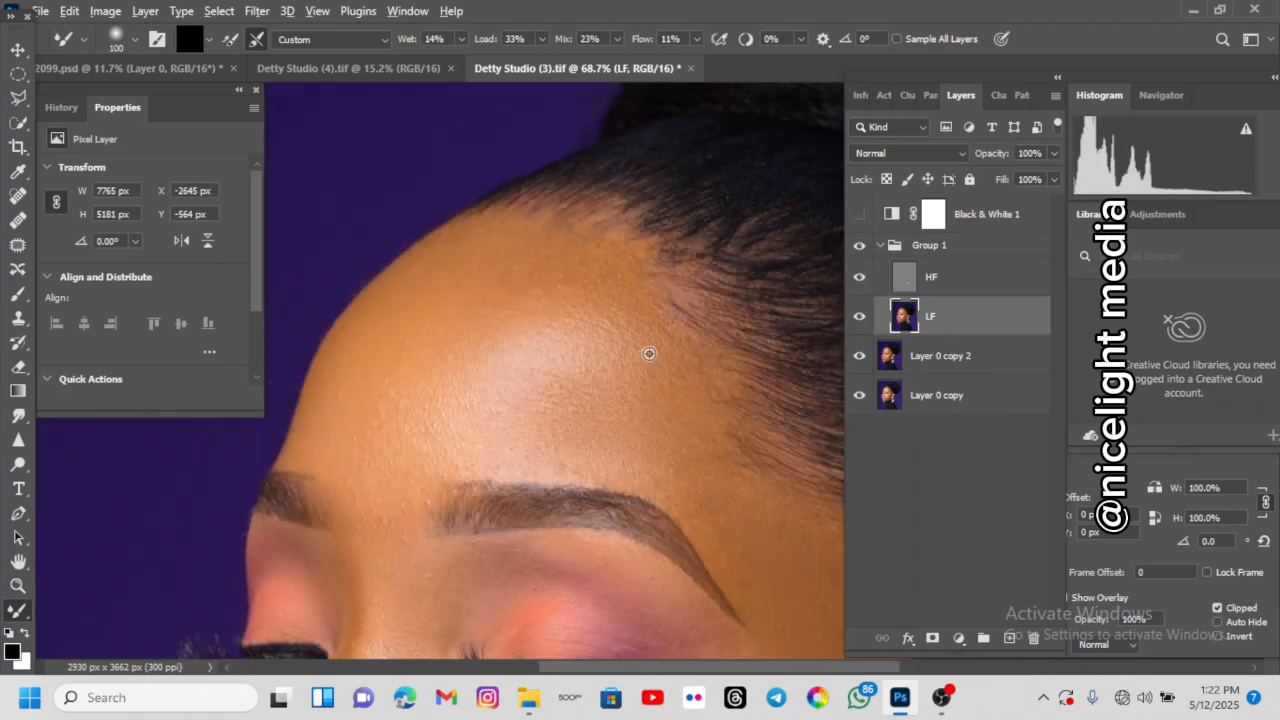
pyautogui.scroll(2, 509, 415)
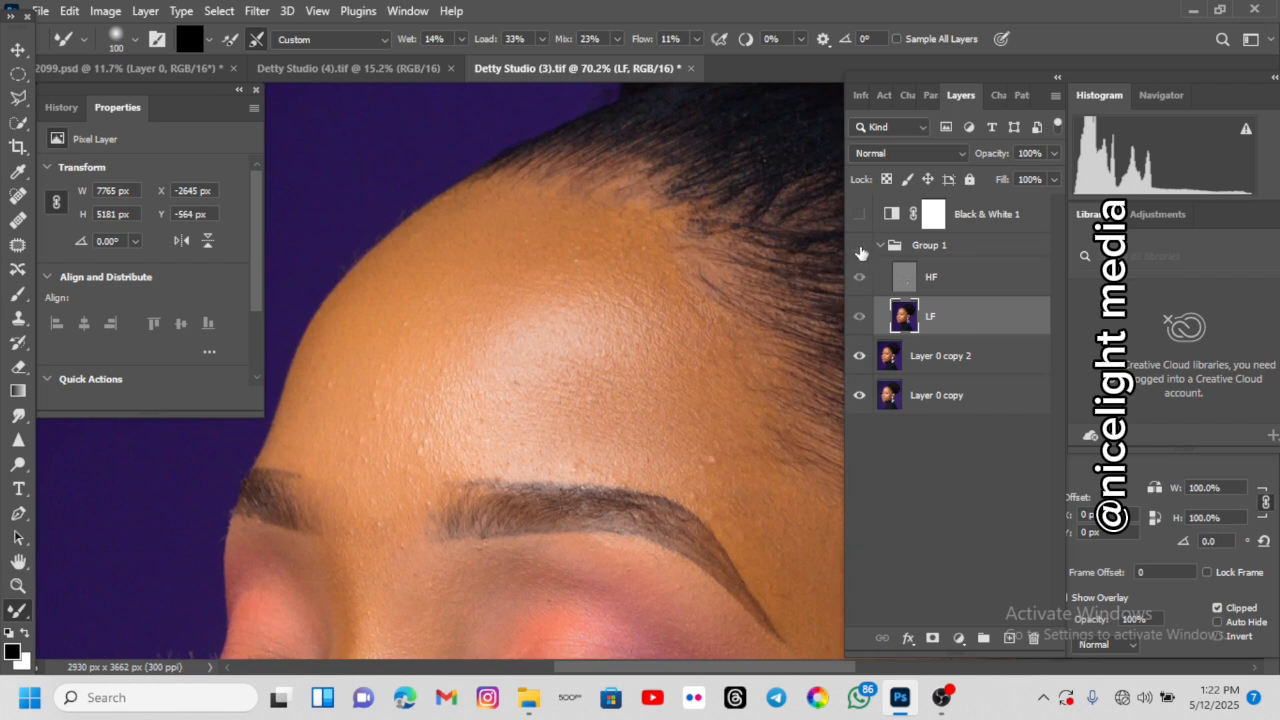
pyautogui.click(860, 247)
pyautogui.hscroll(2, 640, 315)
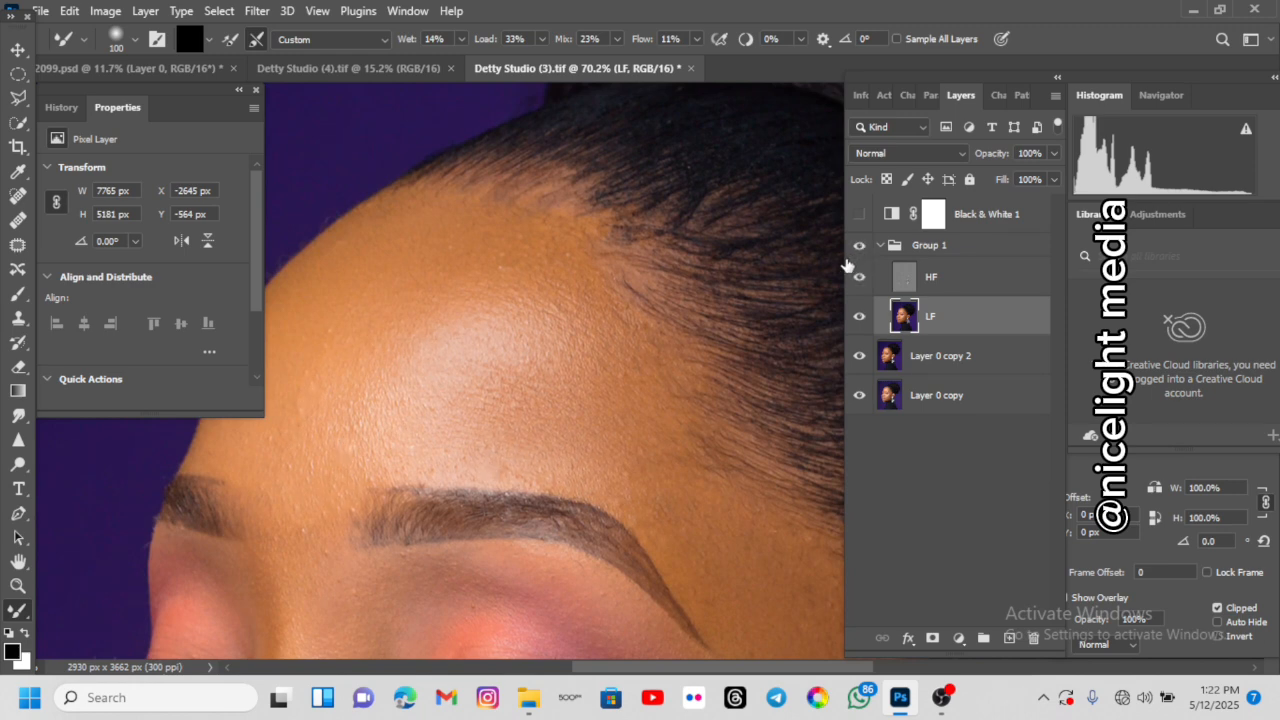
# - Show the Black & White layer, hide HF, and blend the upper forehead tones toward the hairline on the LF layer
pyautogui.click(859, 214)
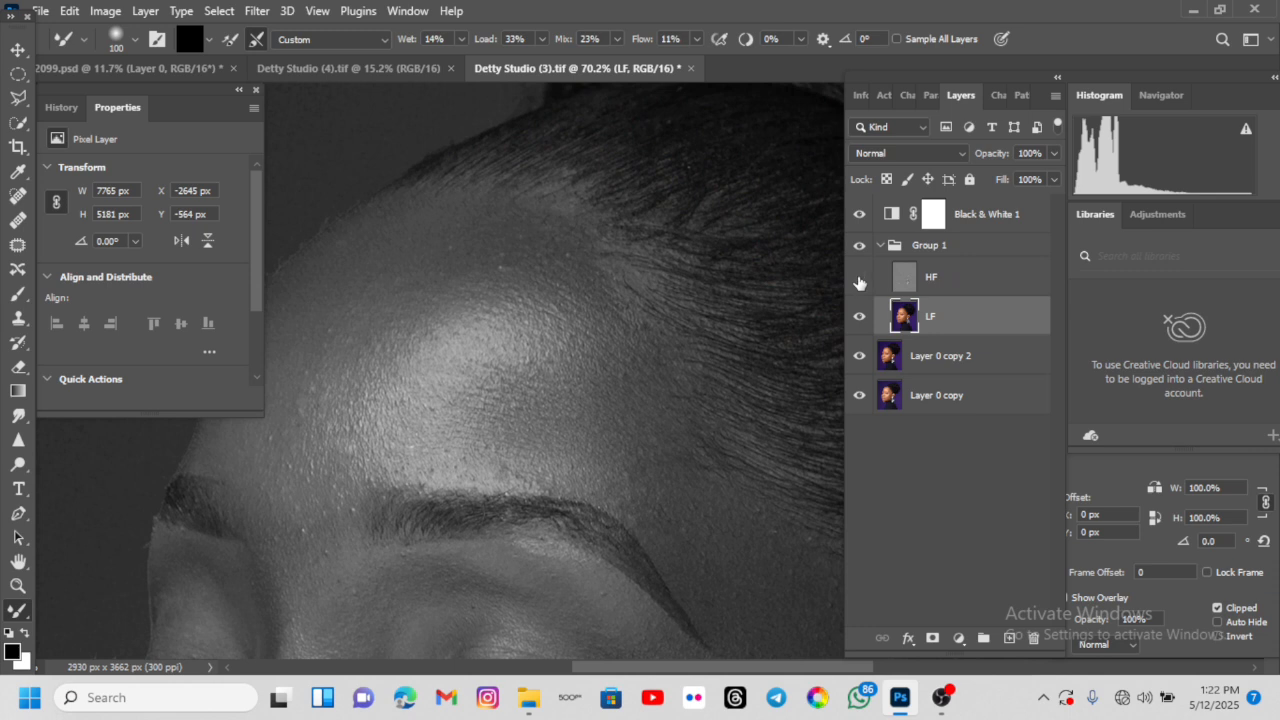
pyautogui.click(859, 283)
pyautogui.moveTo(525, 341); pyautogui.dragTo(549, 357)
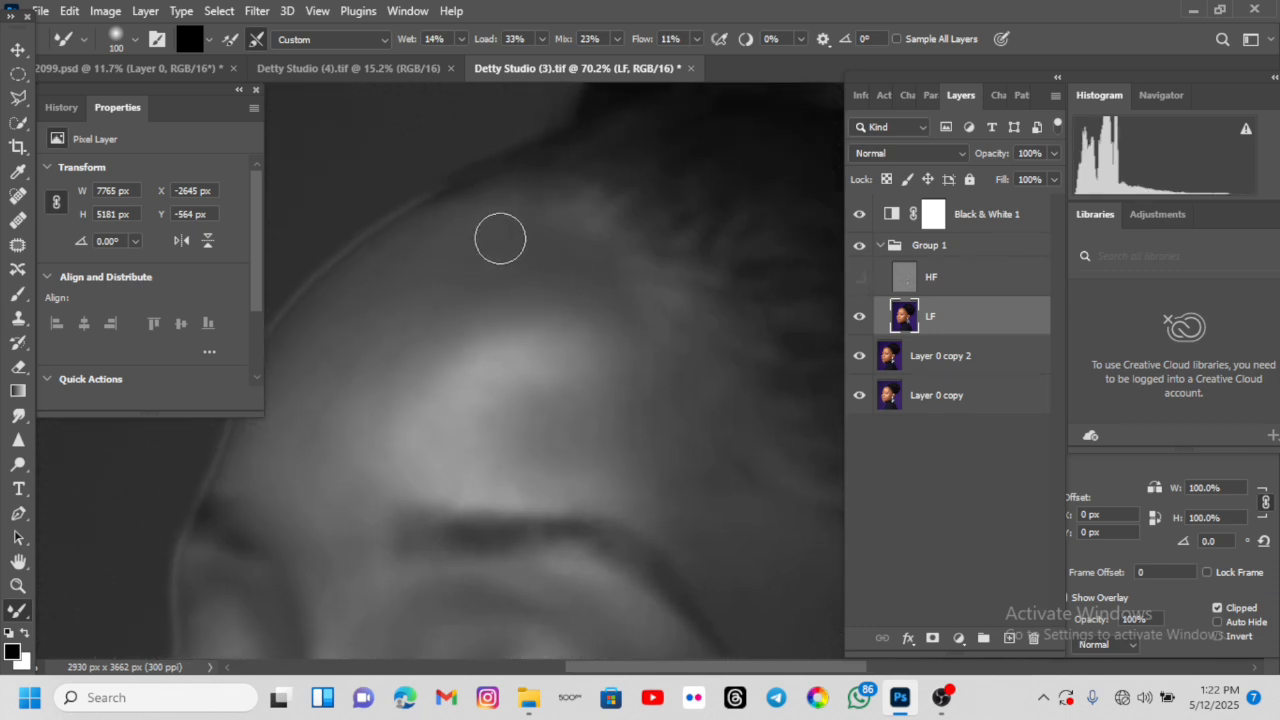
pyautogui.moveTo(424, 258)
pyautogui.mouseDown()
pyautogui.moveTo(435, 258)
pyautogui.moveTo(411, 260)
pyautogui.moveTo(471, 261)
pyautogui.moveTo(527, 232)
pyautogui.mouseUp()
pyautogui.moveTo(602, 273)
pyautogui.mouseDown()
pyautogui.moveTo(609, 297)
pyautogui.moveTo(430, 339)
pyautogui.moveTo(449, 306)
pyautogui.mouseUp()
pyautogui.moveTo(362, 364)
pyautogui.mouseDown()
pyautogui.moveTo(391, 315)
pyautogui.moveTo(359, 300)
pyautogui.moveTo(323, 349)
pyautogui.mouseUp()
pyautogui.moveTo(732, 501); pyautogui.dragTo(633, 467)
# - Enlarge the Mixer Brush to 175 px and blend the dark tones across the hair and bun on the LF layer
pyautogui.press(']')
pyautogui.press(']')
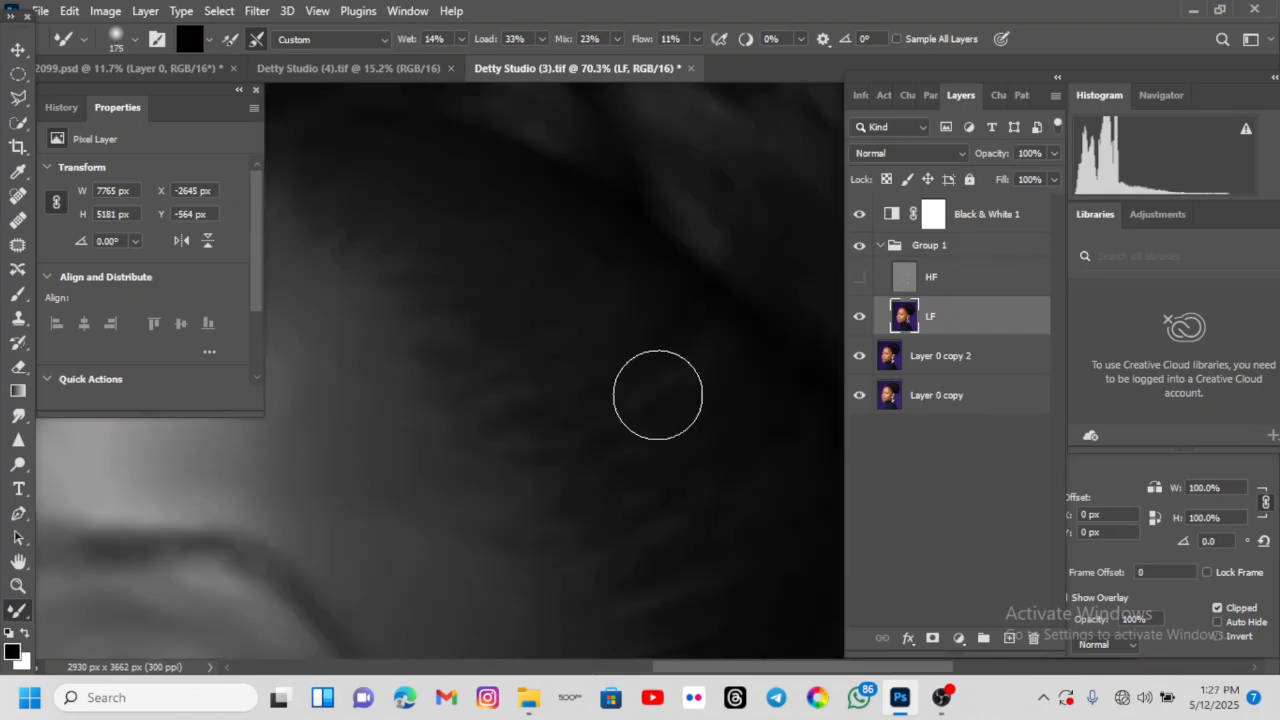
pyautogui.moveTo(654, 394)
pyautogui.mouseDown()
pyautogui.moveTo(759, 342)
pyautogui.moveTo(640, 520)
pyautogui.mouseUp()
pyautogui.moveTo(717, 280); pyautogui.dragTo(540, 430)
pyautogui.moveTo(520, 386); pyautogui.dragTo(525, 510)
pyautogui.moveTo(523, 297); pyautogui.dragTo(370, 240)
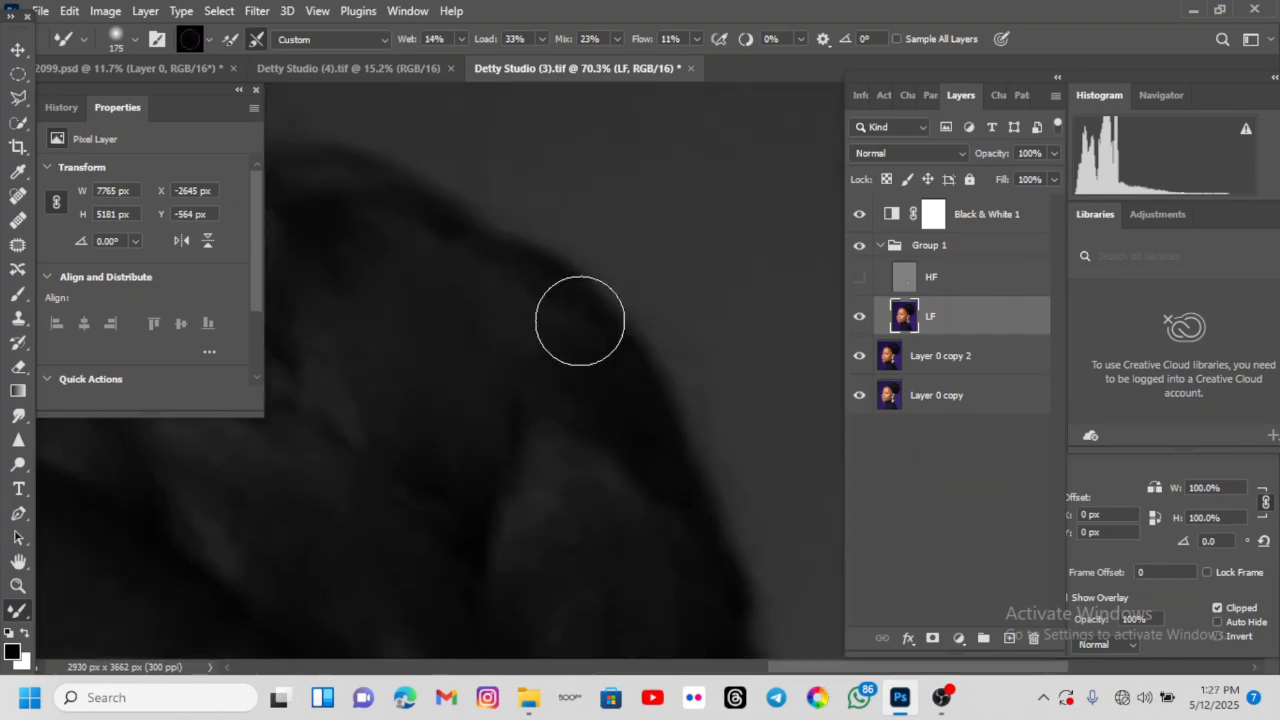
# - Examine the smoothed face in colour with HF shown, comparing it with Group 1 off and on, up close and zoomed out
pyautogui.scroll(-5, 520, 420)
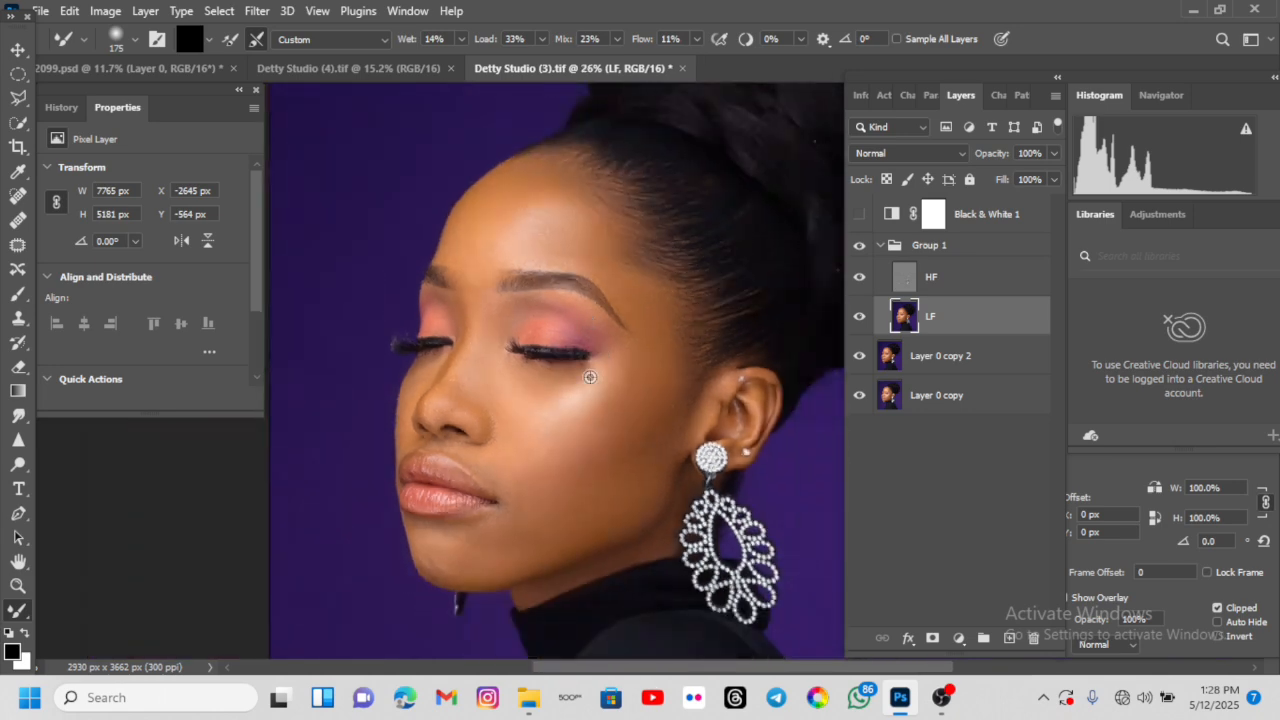
pyautogui.scroll(3, 590, 377)
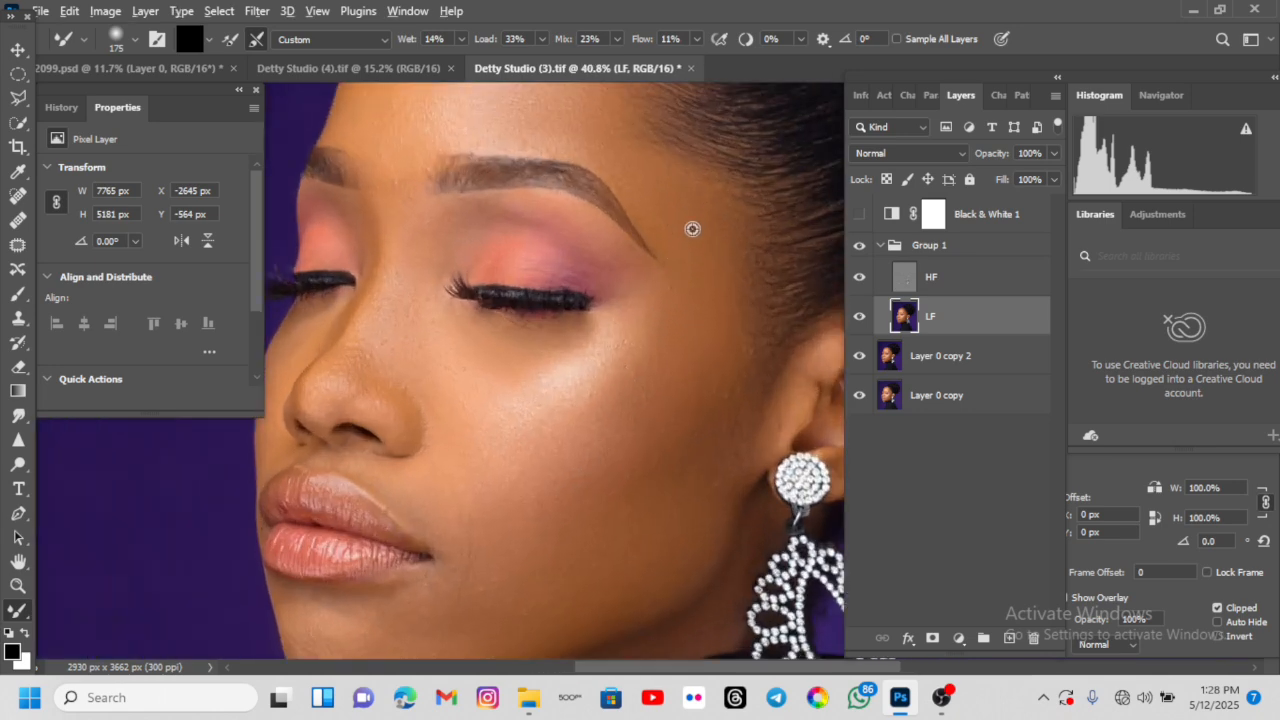
pyautogui.scroll(3, 687, 250)
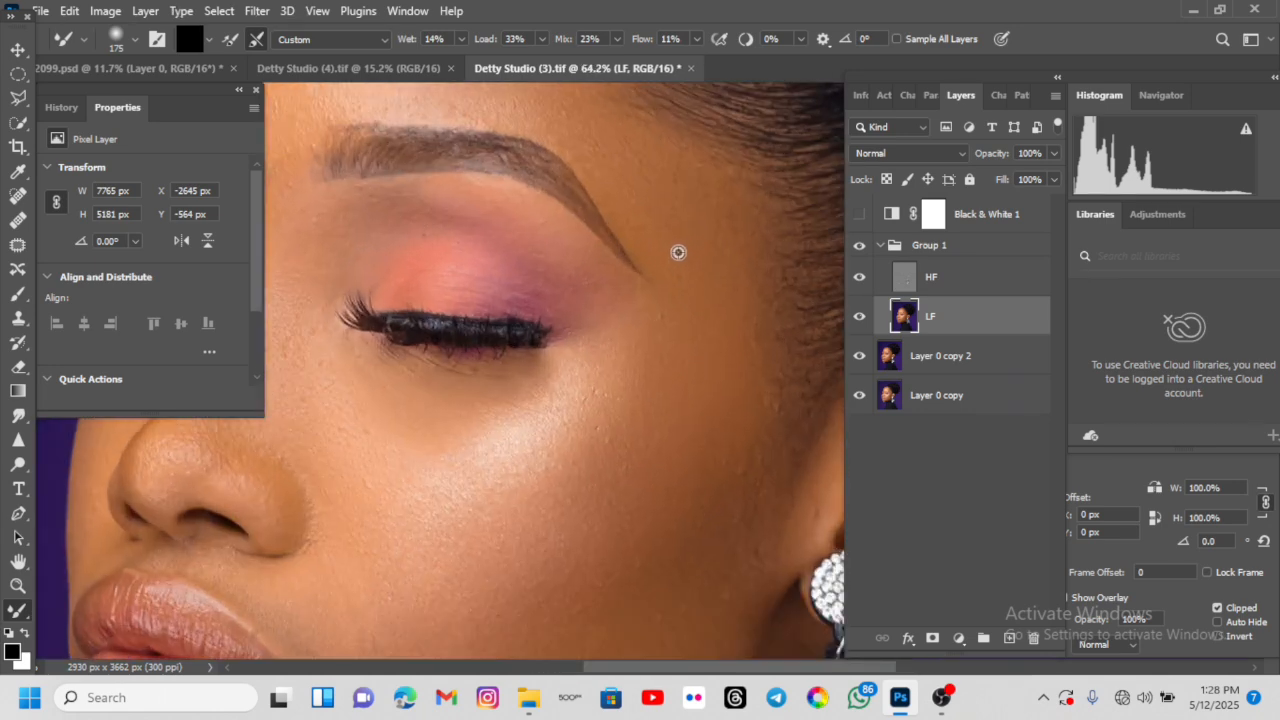
pyautogui.scroll(-1, 678, 252)
pyautogui.scroll(-2, 659, 278)
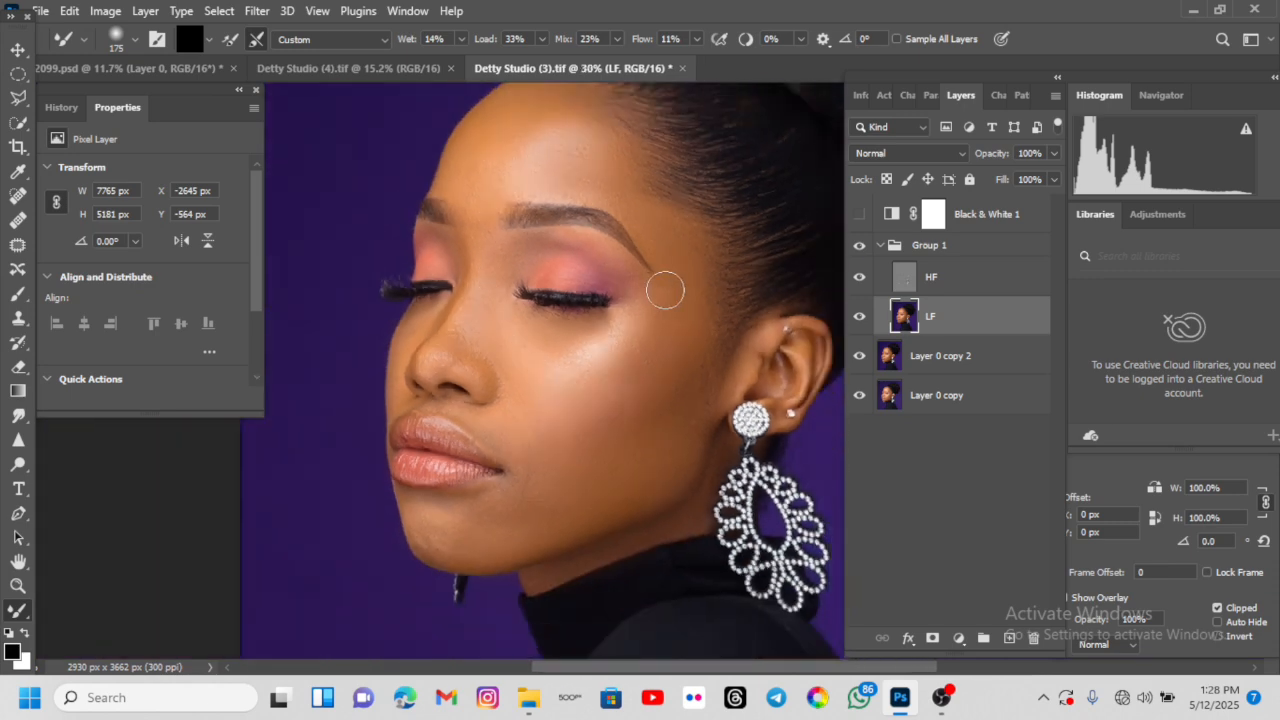
pyautogui.moveTo(684, 276)
pyautogui.mouseDown()
pyautogui.moveTo(657, 354)
pyautogui.moveTo(643, 257)
pyautogui.moveTo(663, 284)
pyautogui.mouseUp()
pyautogui.scroll(1, 663, 284)
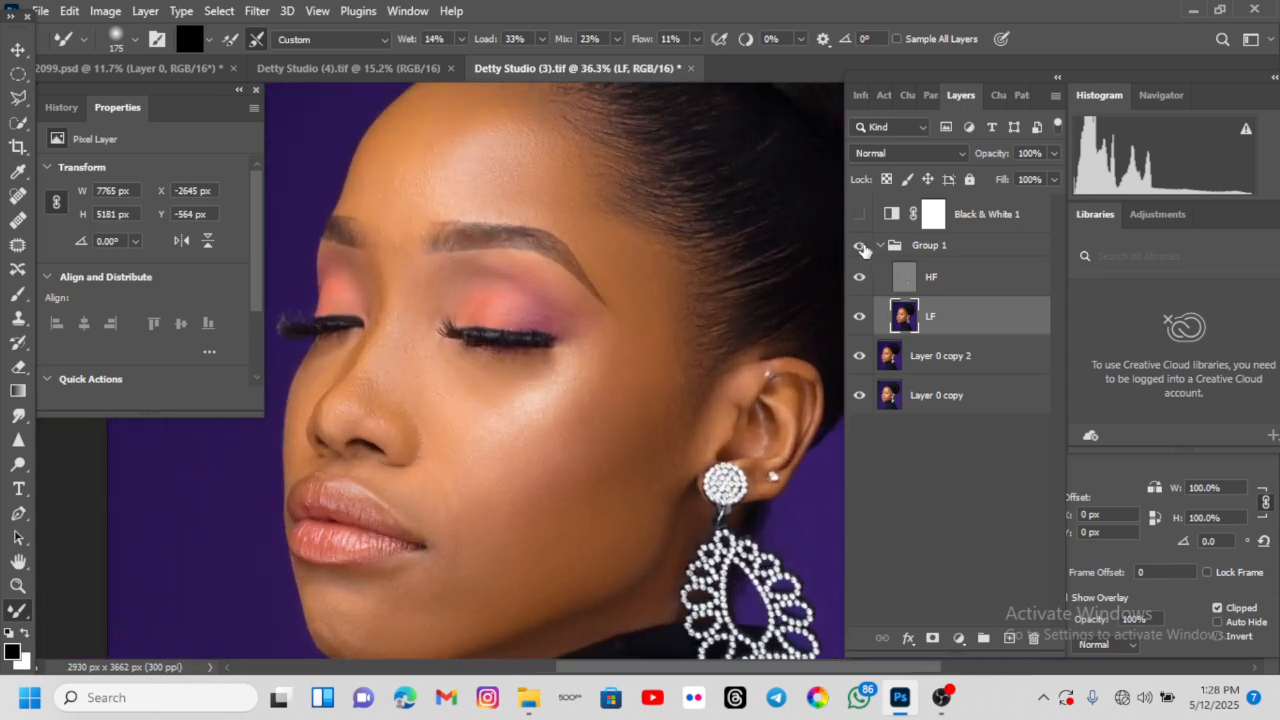
pyautogui.moveTo(636, 255); pyautogui.dragTo(627, 291)
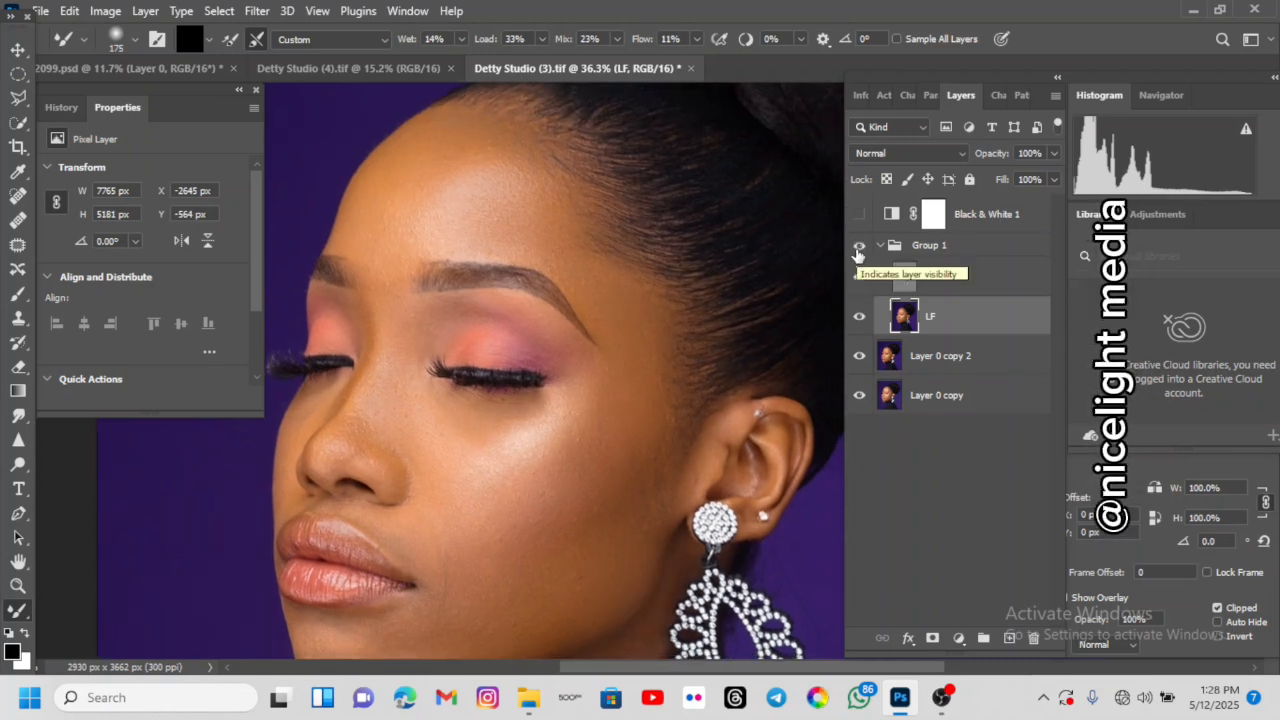
pyautogui.click(857, 249)
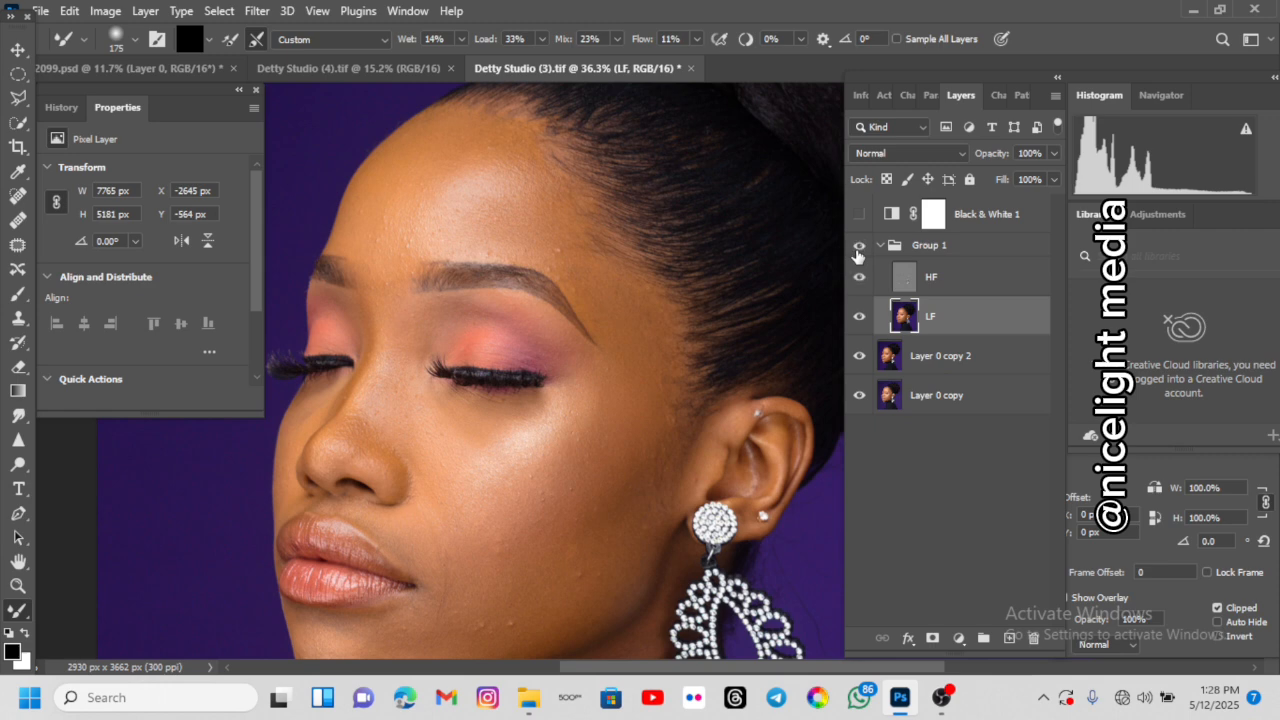
pyautogui.scroll(-3, 634, 320)
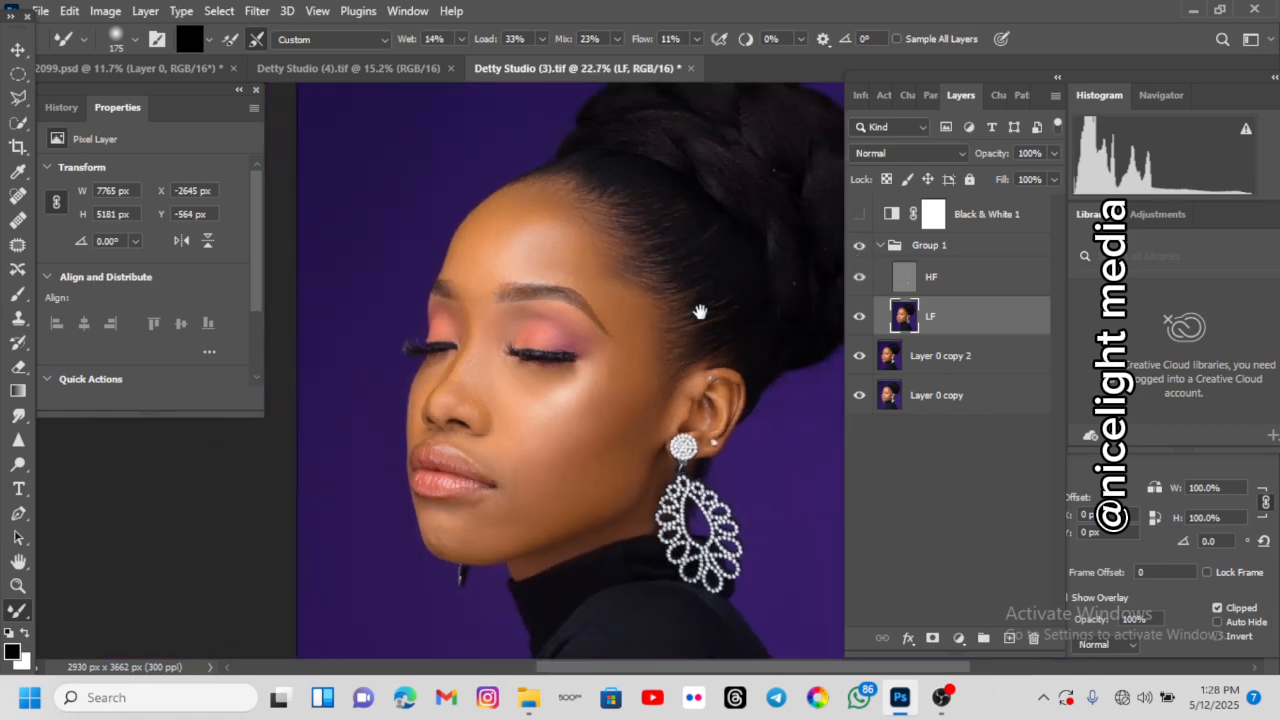
pyautogui.moveTo(700, 312); pyautogui.dragTo(666, 326)
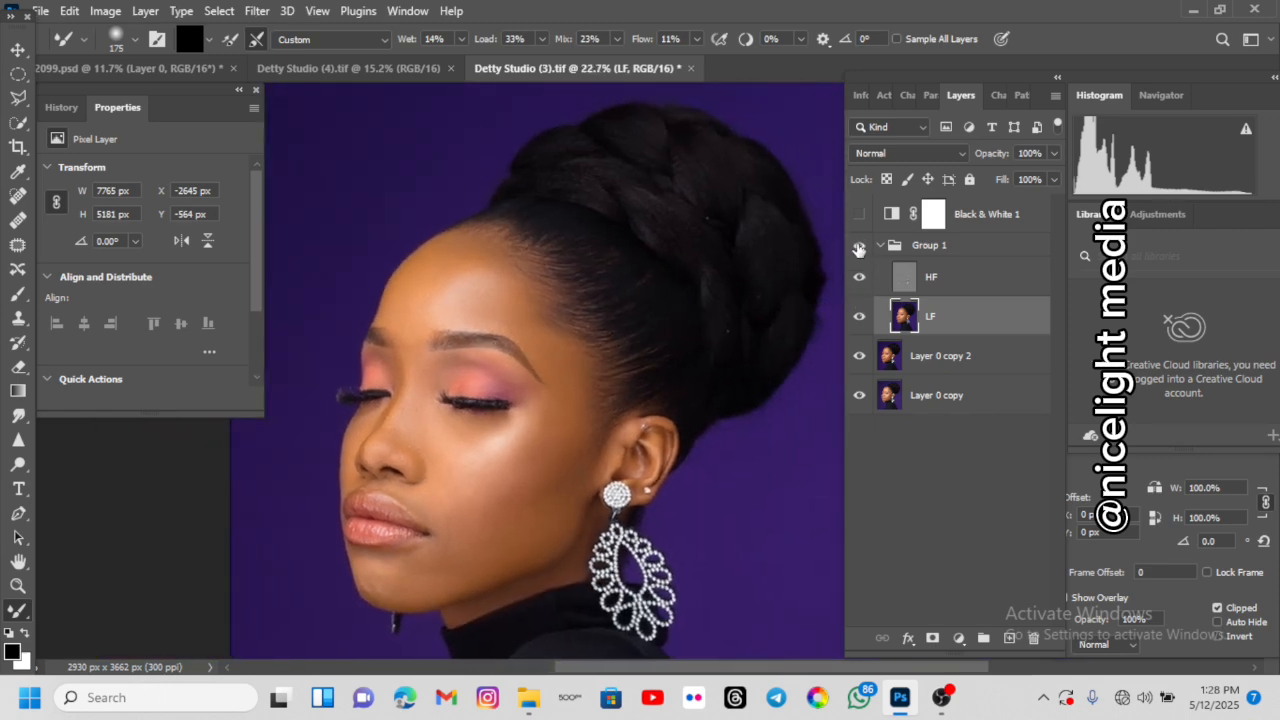
pyautogui.click(858, 249)
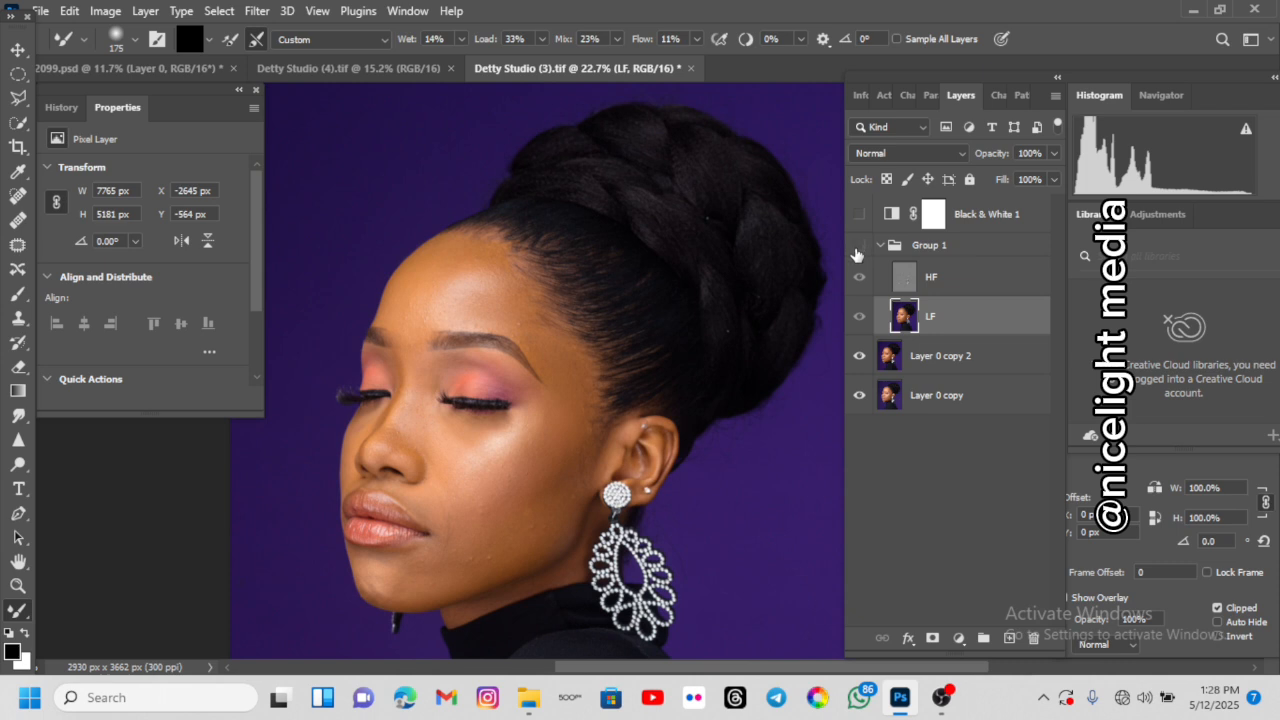
# - Show Group 1 again and inspect the retouched cheek, eye area and forehead up close
pyautogui.click(857, 248)
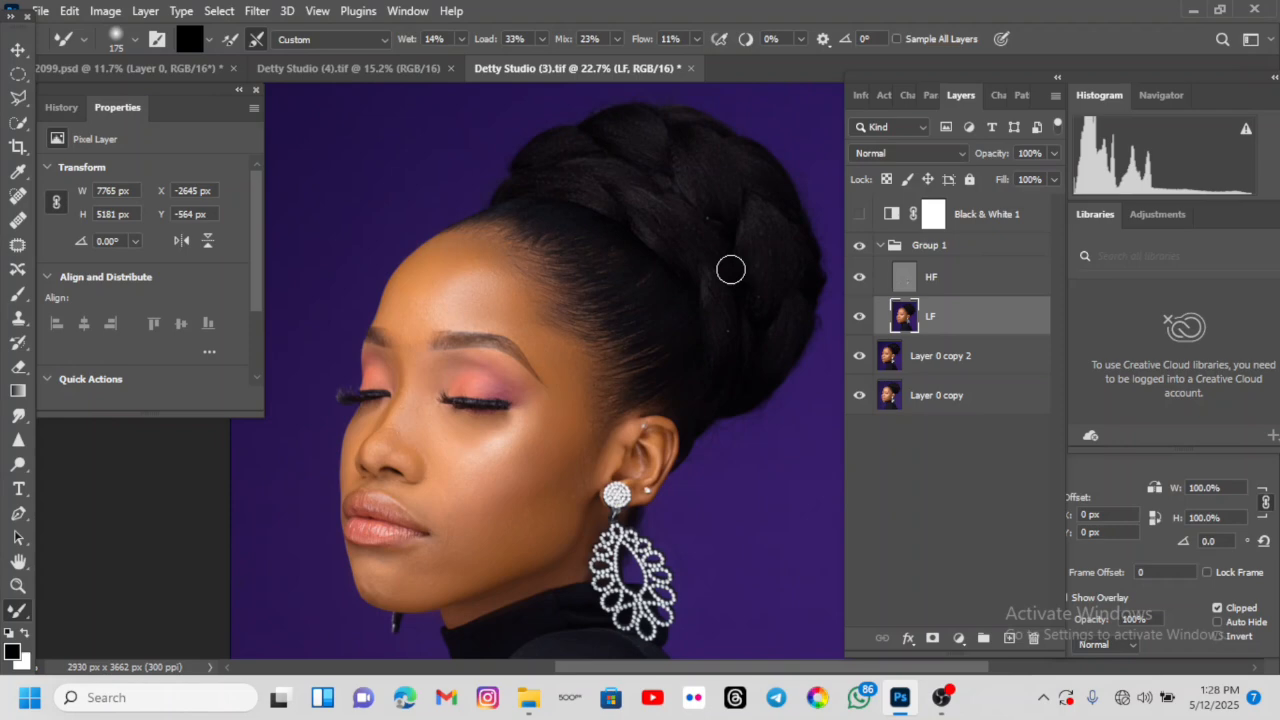
pyautogui.scroll(5, 551, 461)
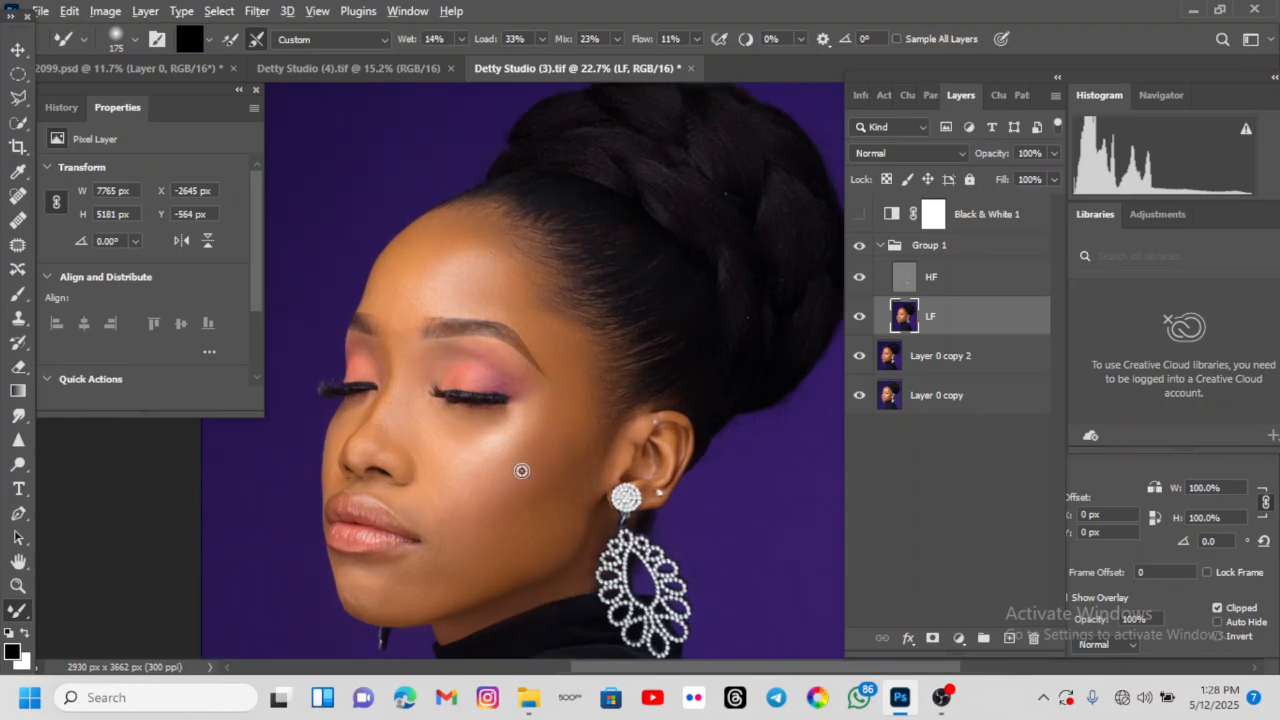
pyautogui.hscroll(-2, 600, 370)
pyautogui.scroll(-3, 623, 365)
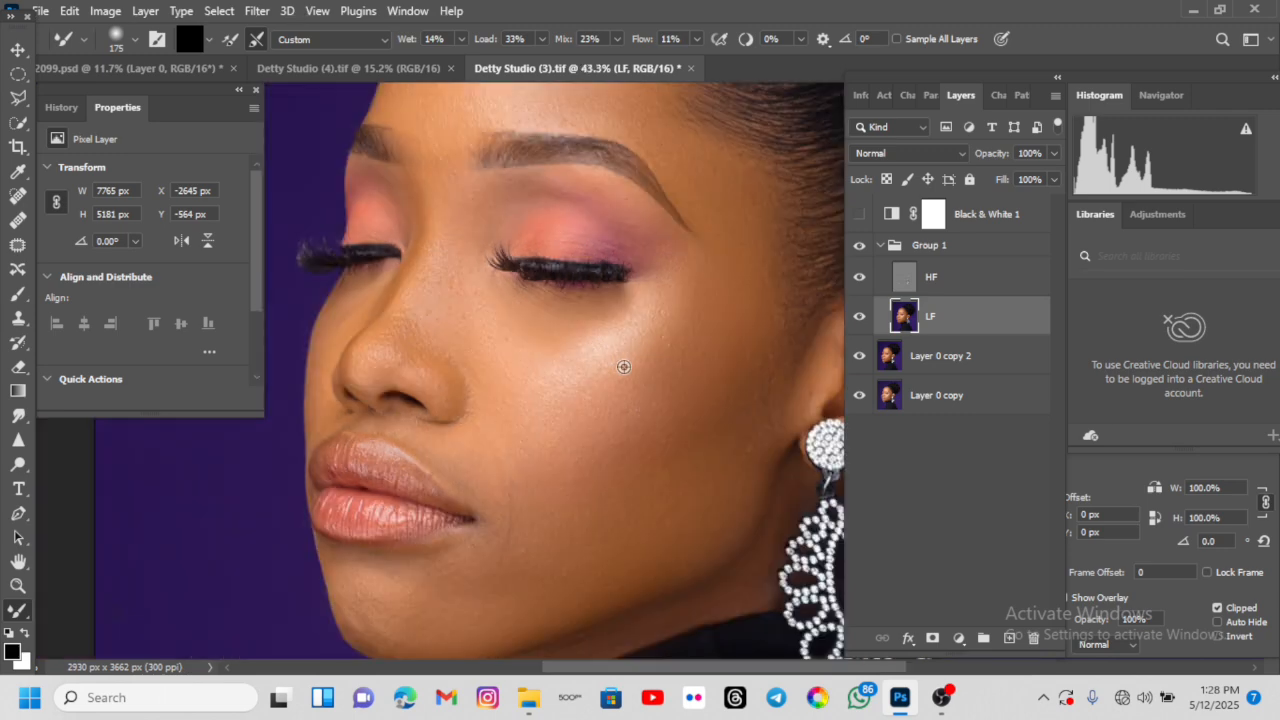
pyautogui.moveTo(748, 310); pyautogui.dragTo(672, 369)
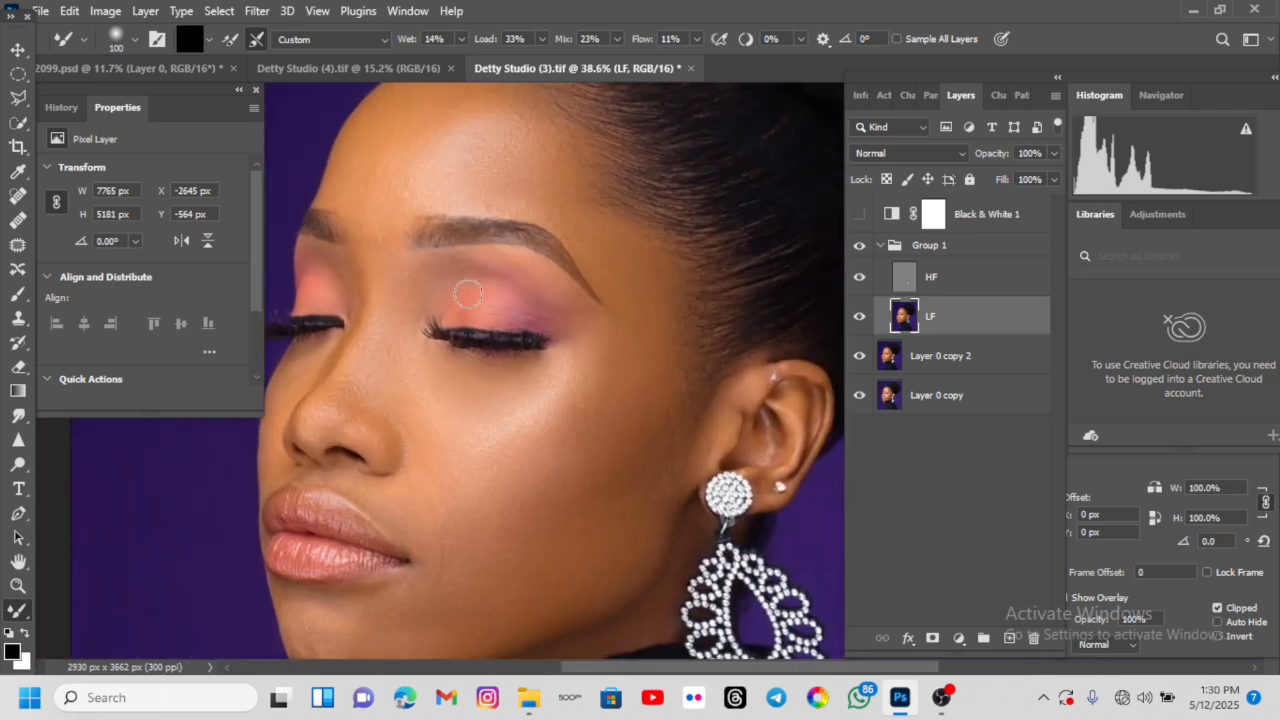
# - On the HF layer, use the Patch tool to clean a small skin bump just above the eyebrow
pyautogui.click(945, 276)
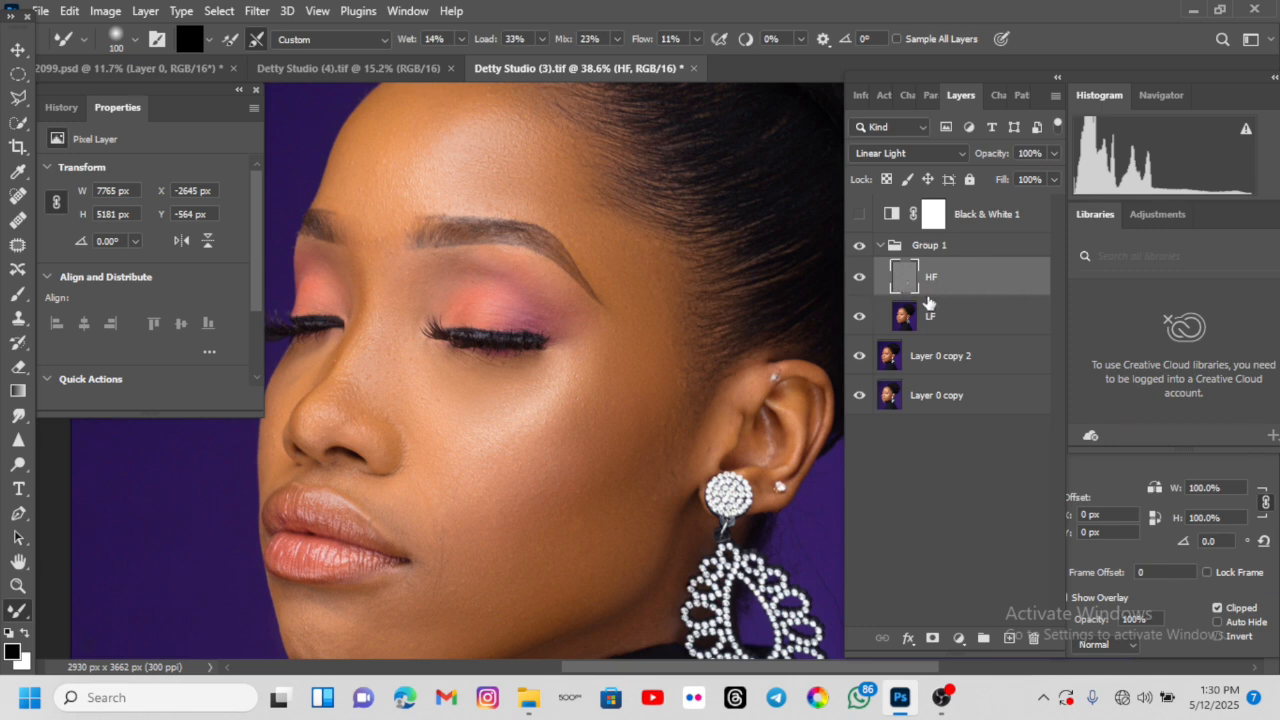
pyautogui.click(20, 248)
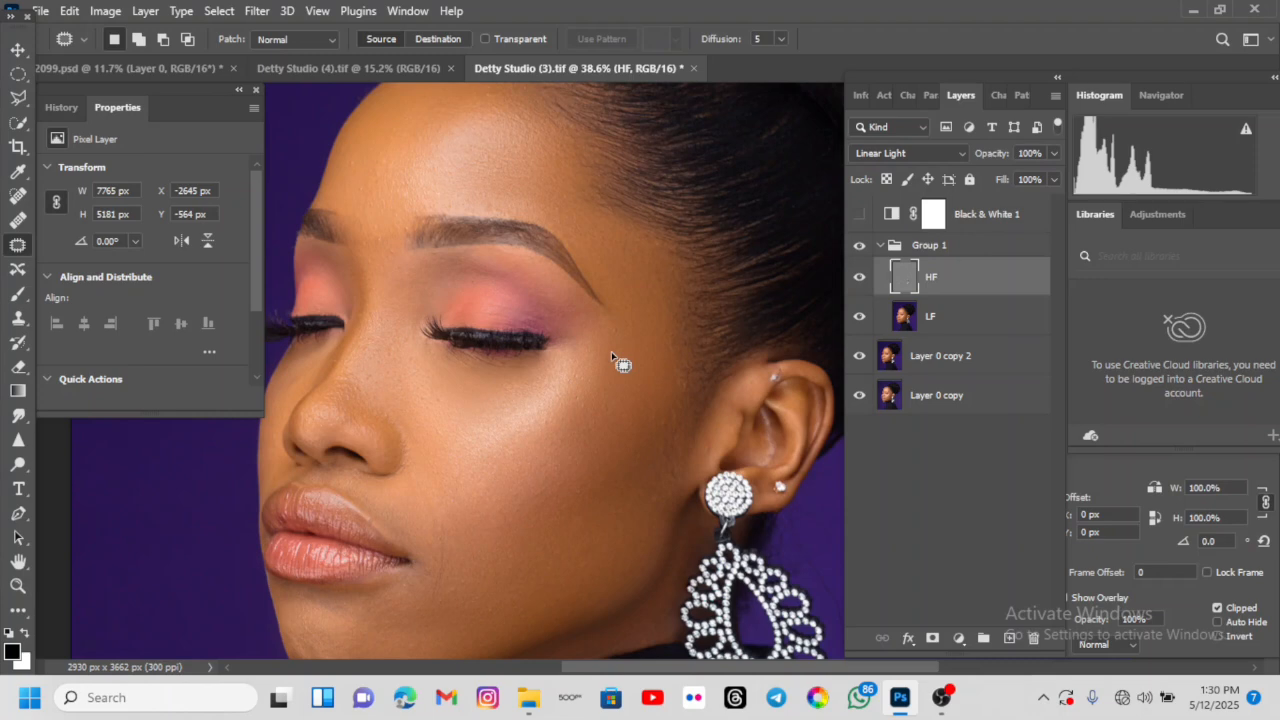
pyautogui.scroll(3, 530, 225)
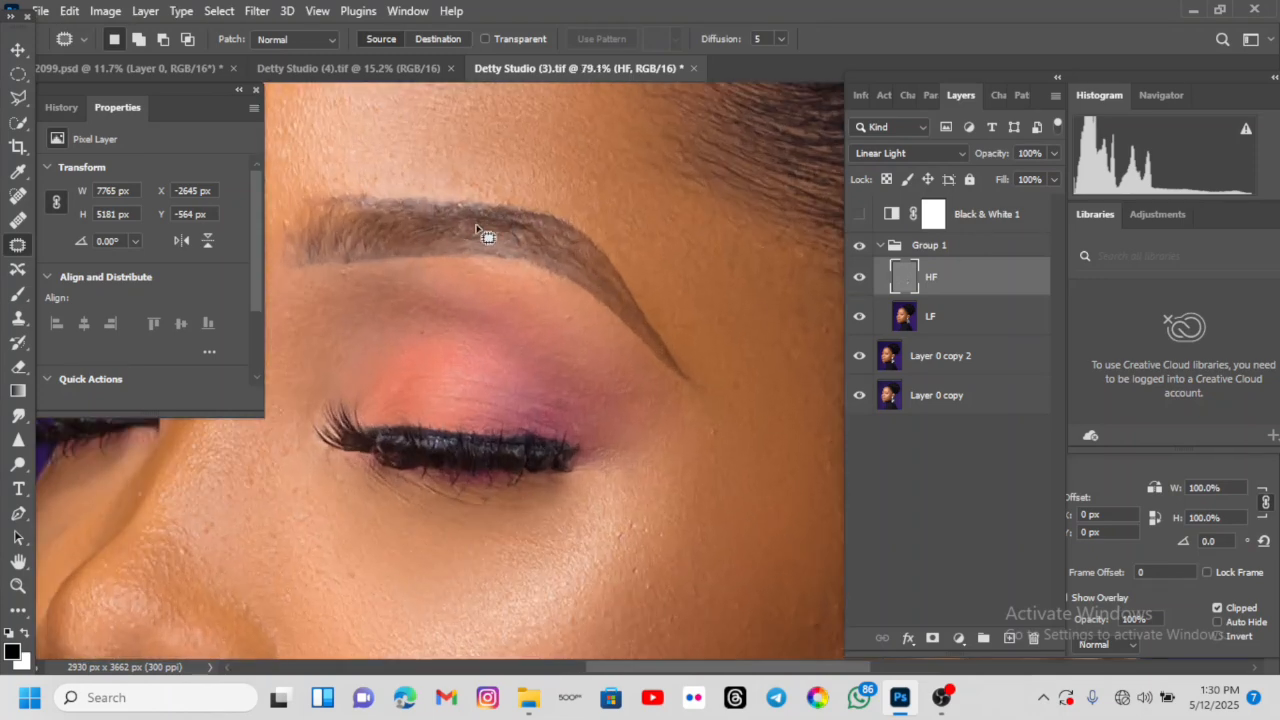
pyautogui.moveTo(508, 249); pyautogui.dragTo(625, 411)
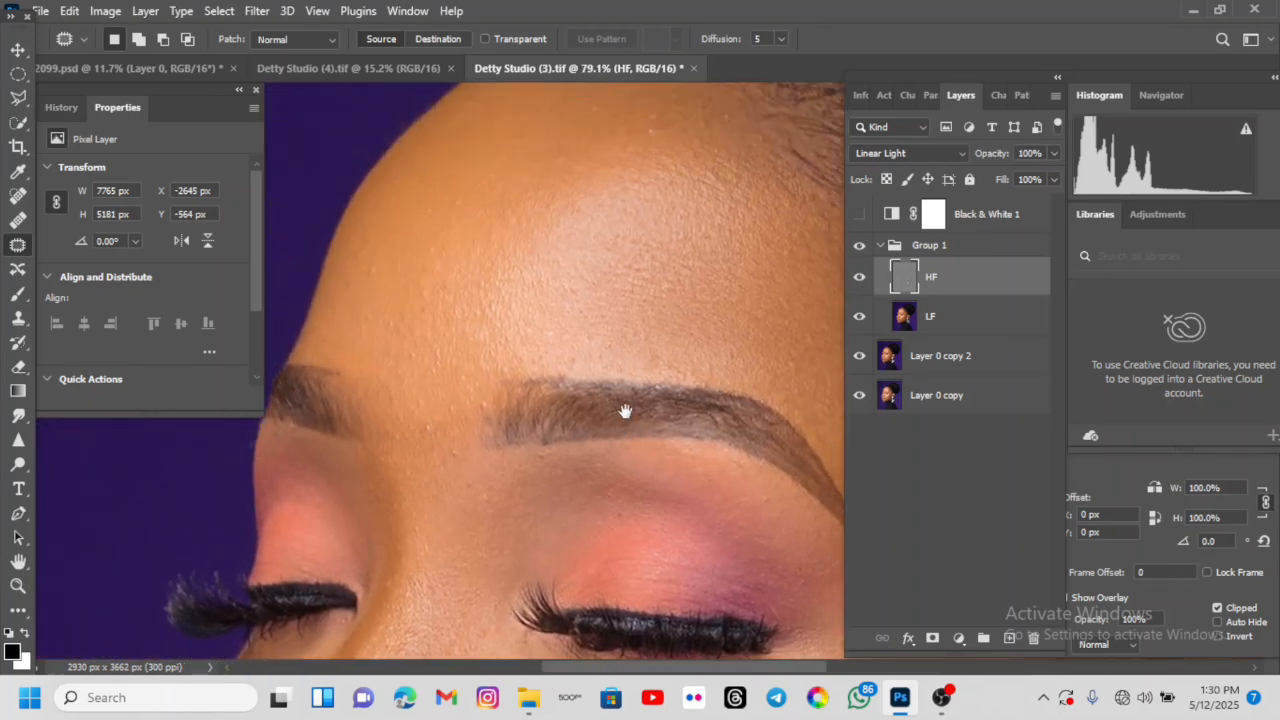
pyautogui.scroll(1, 491, 430)
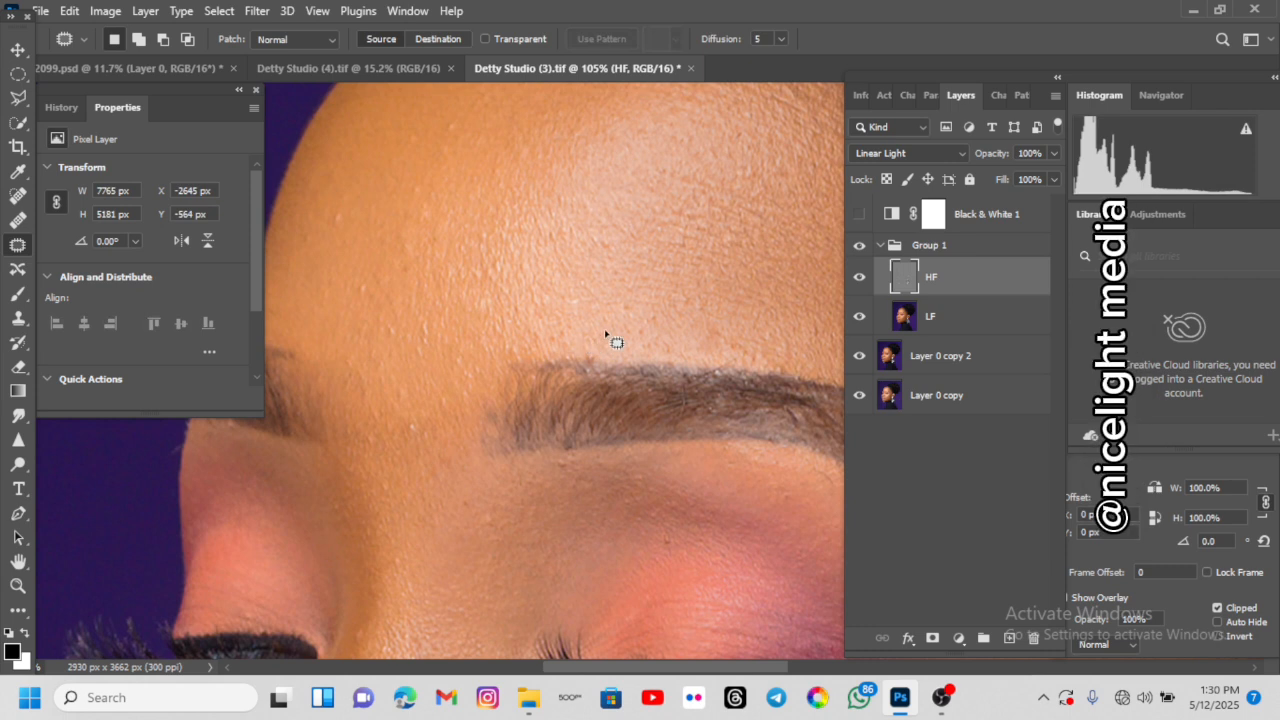
pyautogui.moveTo(614, 341); pyautogui.dragTo(603, 328)
pyautogui.hotkey('ctrl', 'd')
# - Patch the small texture bumps on the forehead above and between the eyebrows on the HF layer
pyautogui.moveTo(663, 357); pyautogui.dragTo(817, 442)
pyautogui.moveTo(661, 392); pyautogui.dragTo(658, 399)
pyautogui.moveTo(499, 299)
pyautogui.mouseDown()
pyautogui.moveTo(488, 314)
pyautogui.moveTo(514, 292)
pyautogui.mouseUp()
pyautogui.hotkey('ctrl', 'd')
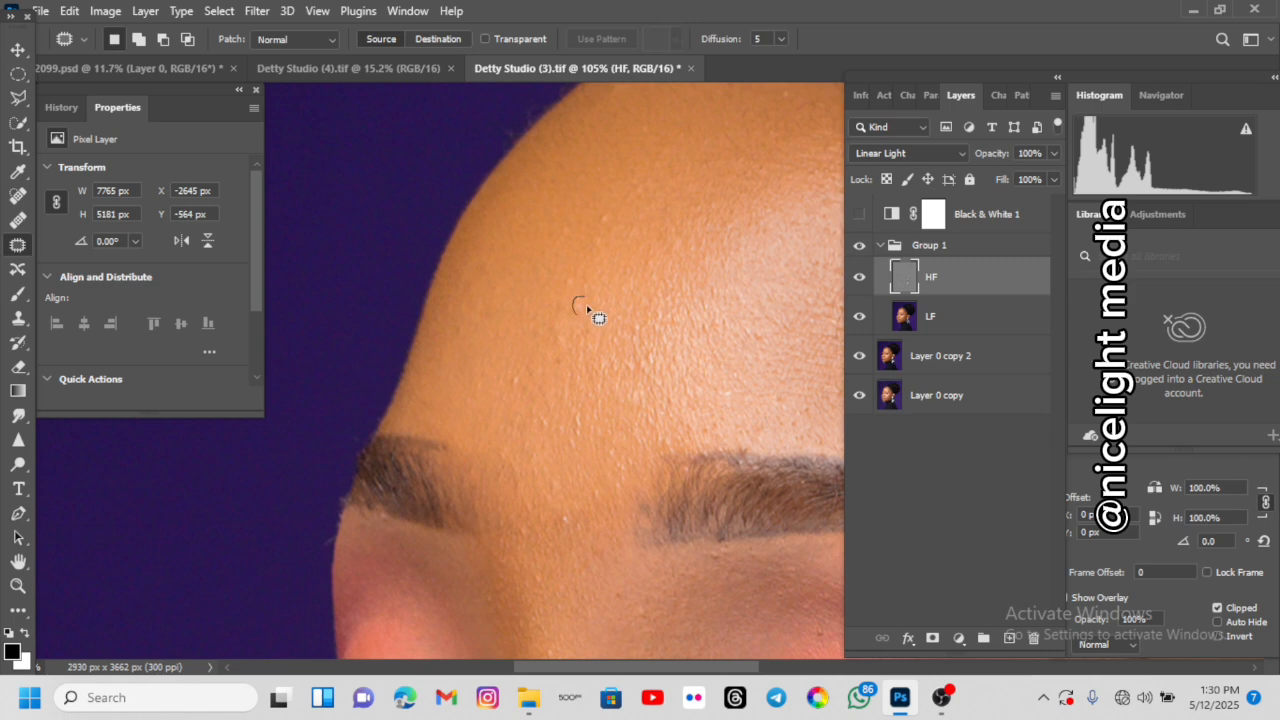
pyautogui.moveTo(588, 309)
pyautogui.mouseDown()
pyautogui.moveTo(580, 321)
pyautogui.moveTo(578, 306)
pyautogui.moveTo(608, 340)
pyautogui.mouseUp()
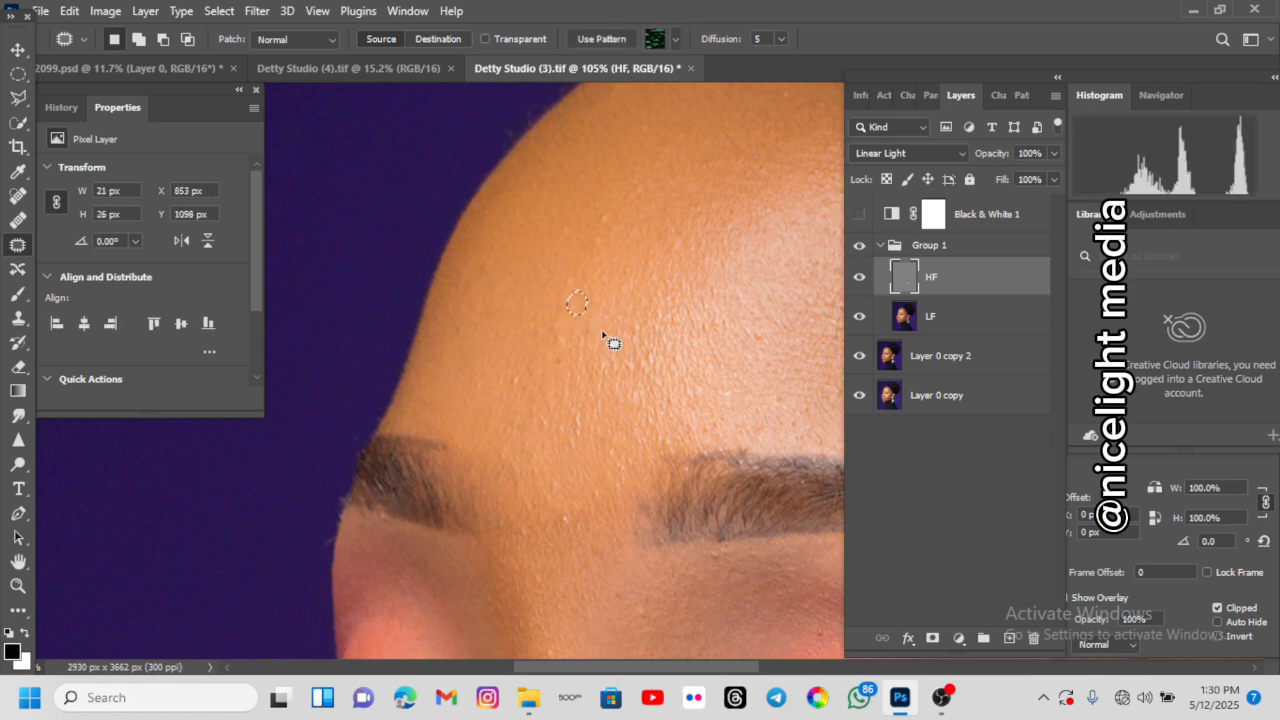
pyautogui.hotkey('ctrl', 'd')
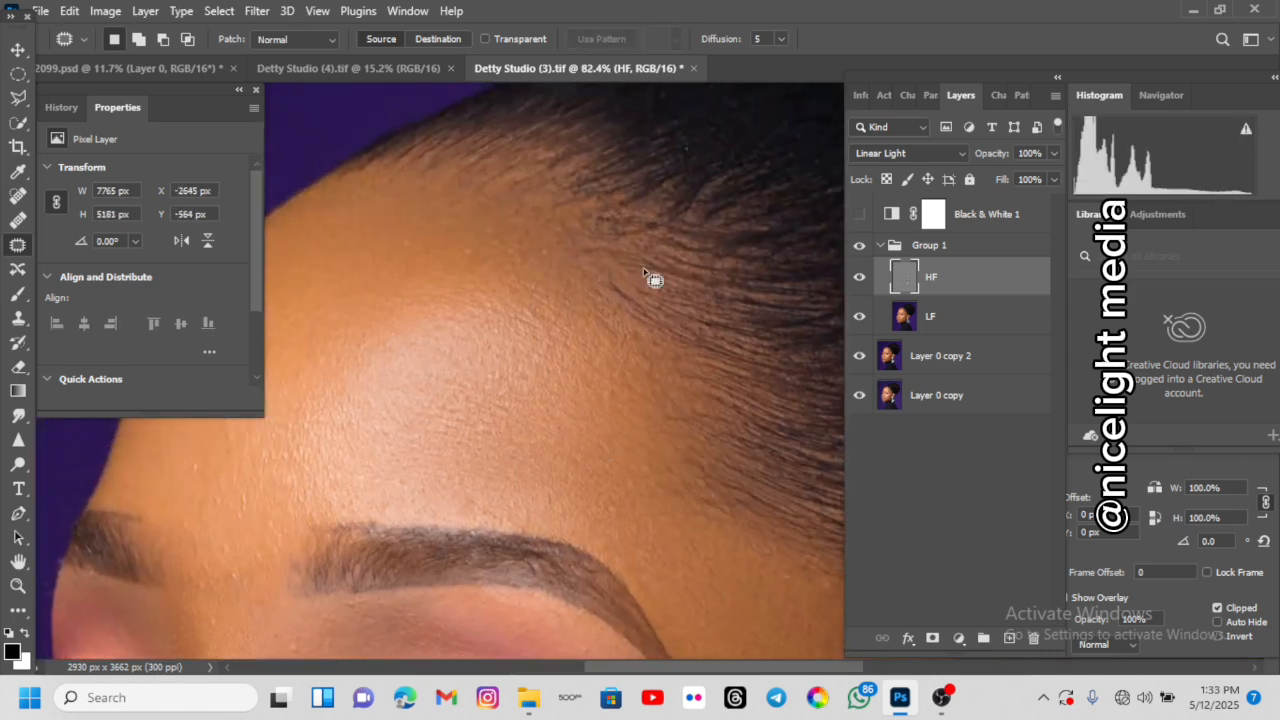
# - Compare the cleaned skin texture with Group 1 off and on, over the full portrait and close to the forehead
pyautogui.scroll(-6, 654, 280)
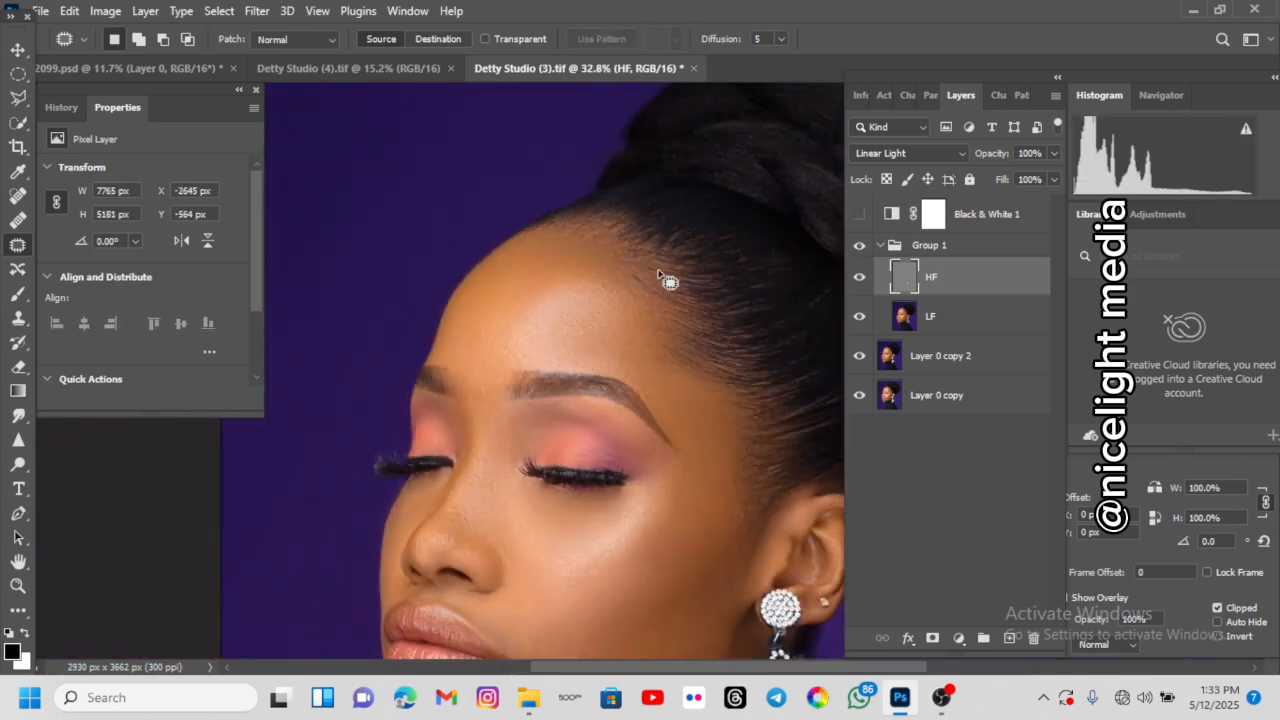
pyautogui.scroll(-3, 642, 226)
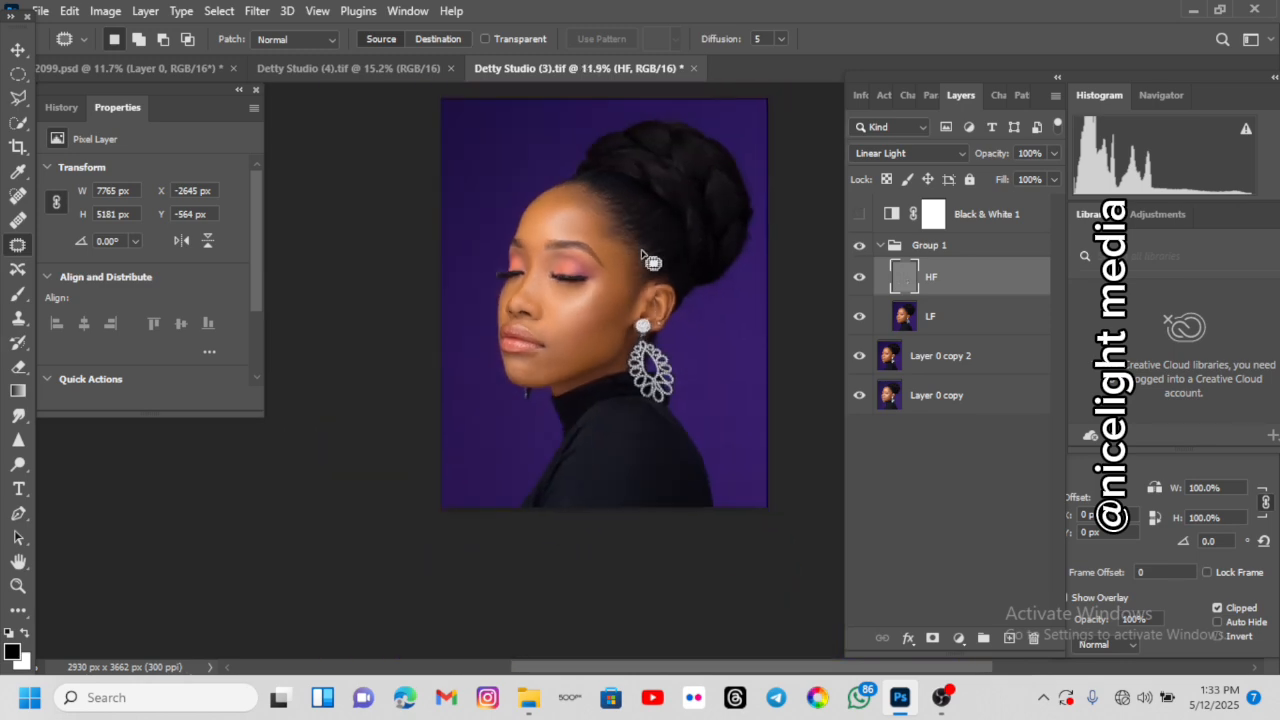
pyautogui.scroll(5, 632, 332)
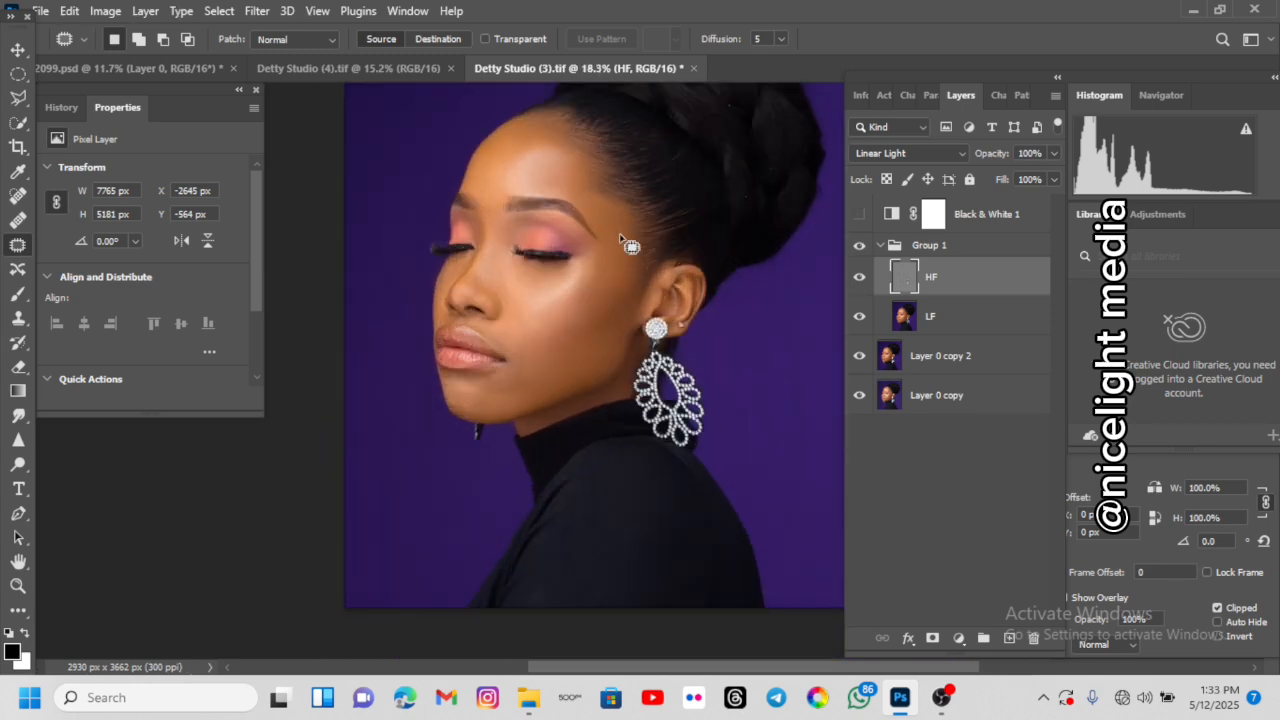
pyautogui.scroll(3, 566, 203)
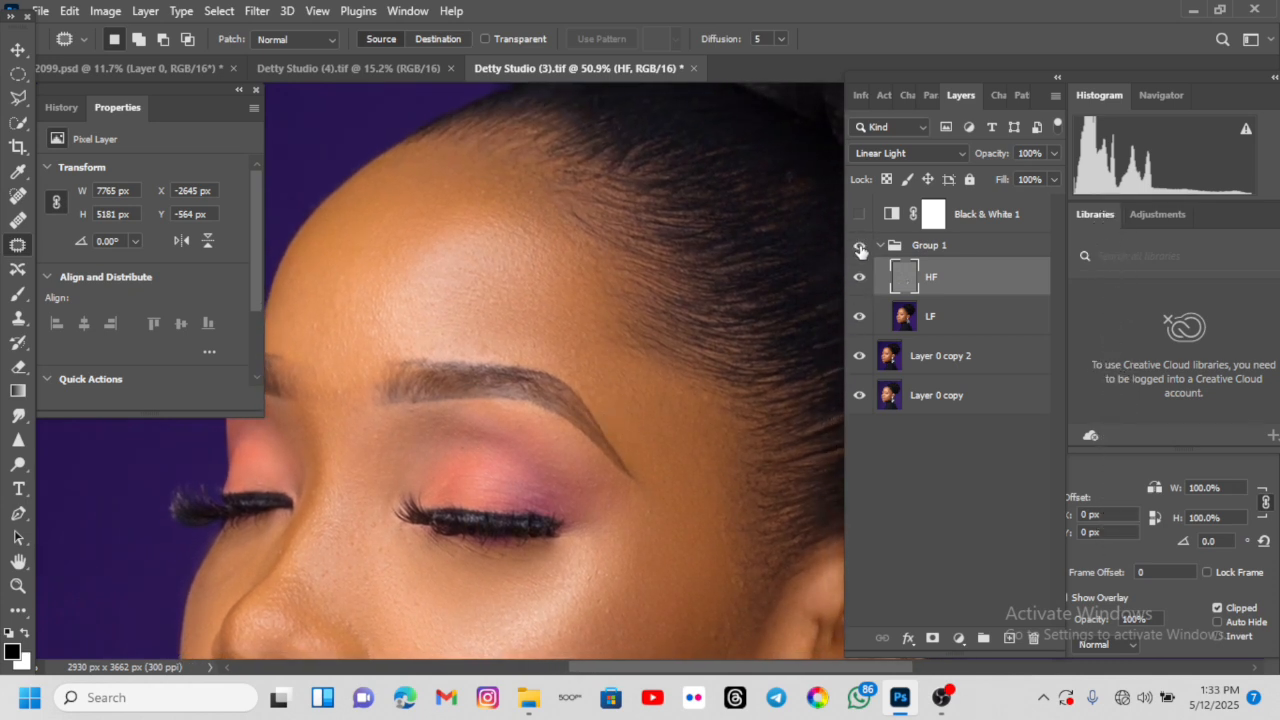
pyautogui.click(859, 247)
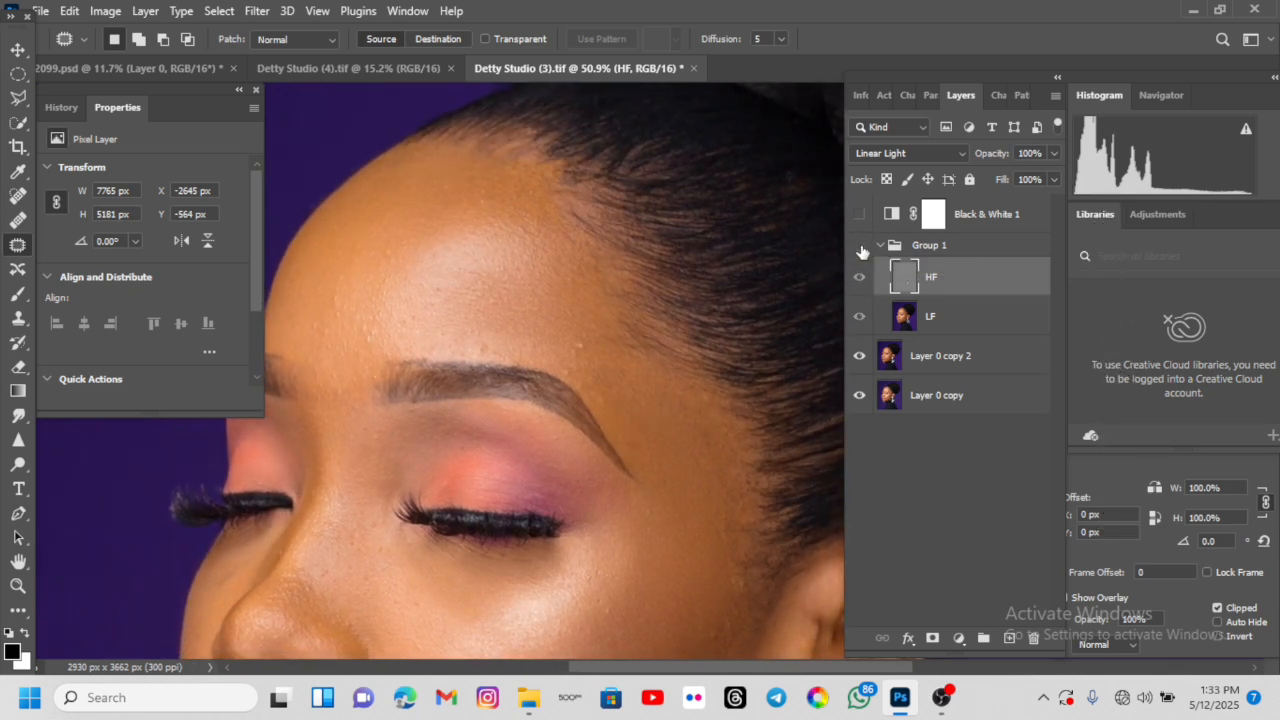
pyautogui.scroll(-3, 633, 325)
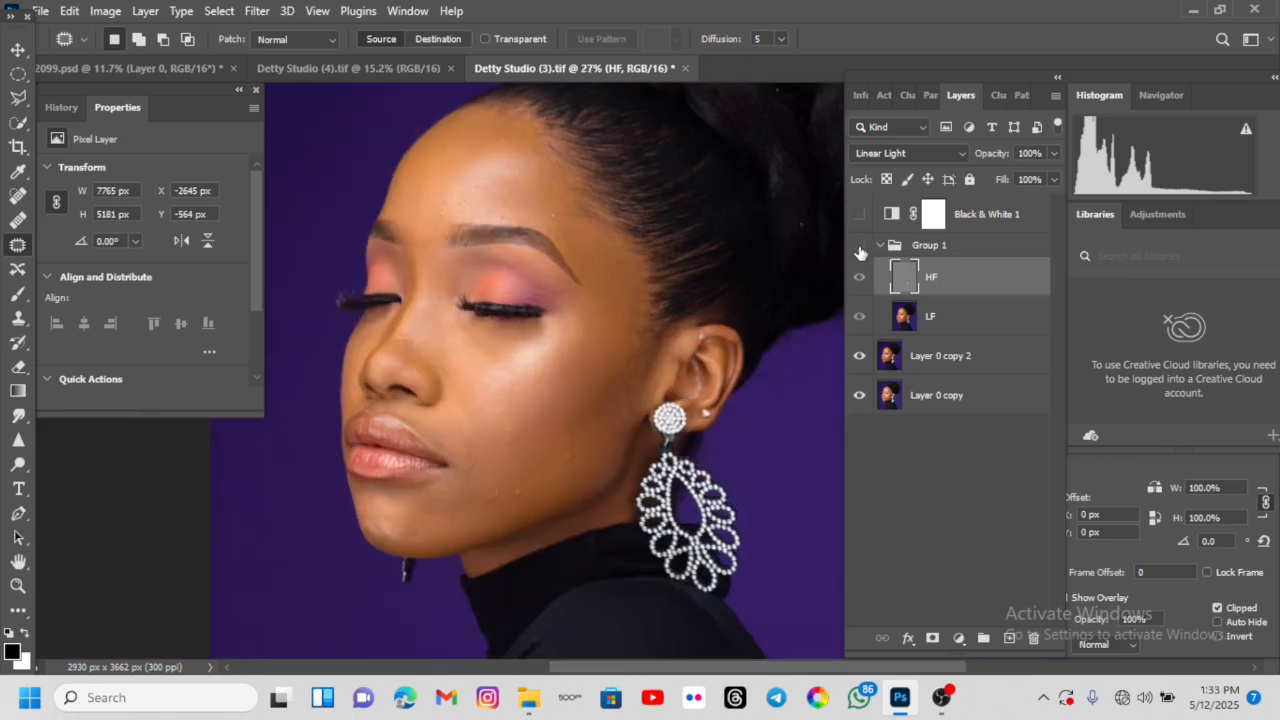
pyautogui.click(859, 245)
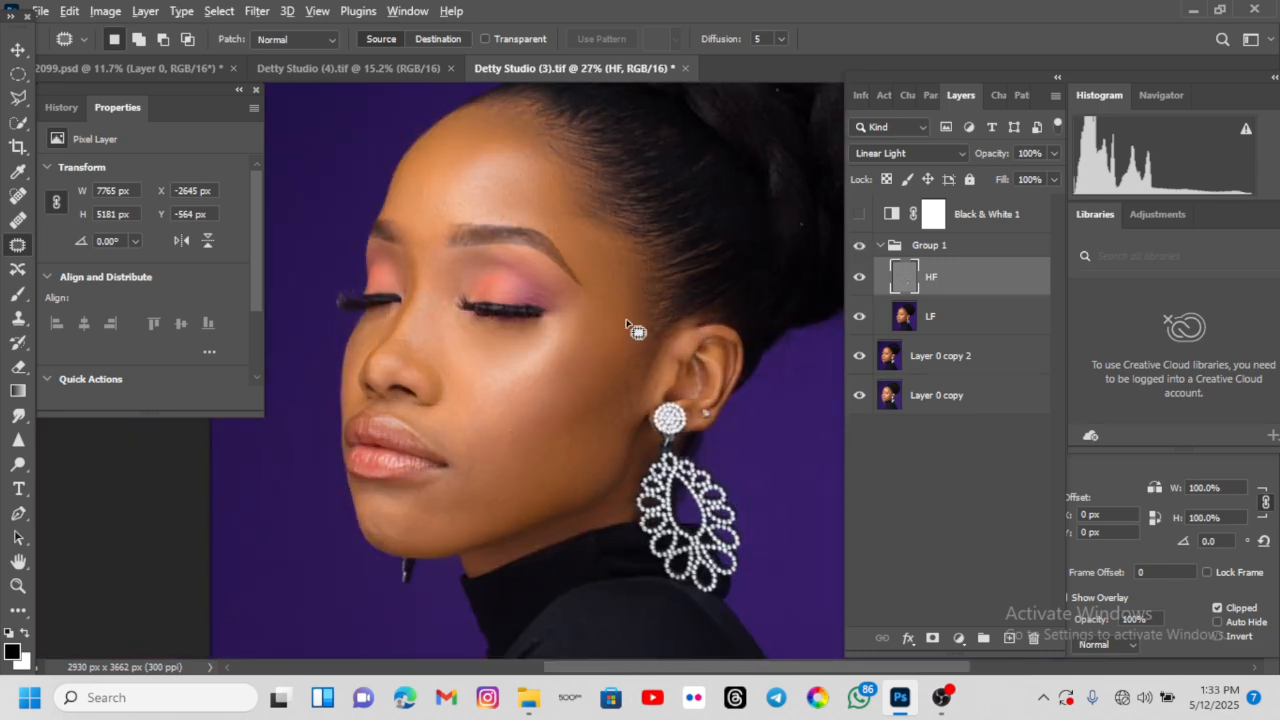
# - Examine the retouched skin up close from the temple and cheek down to the jaw and neck
pyautogui.scroll(-2, 628, 324)
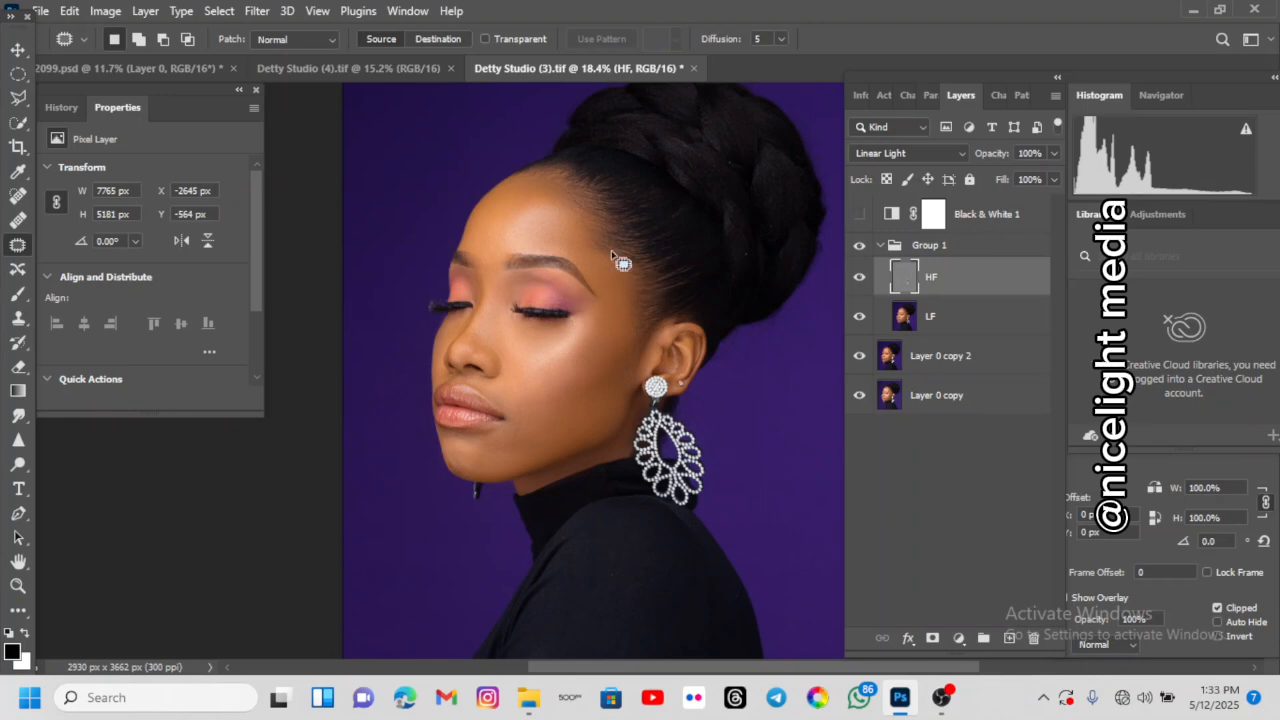
pyautogui.scroll(5, 591, 254)
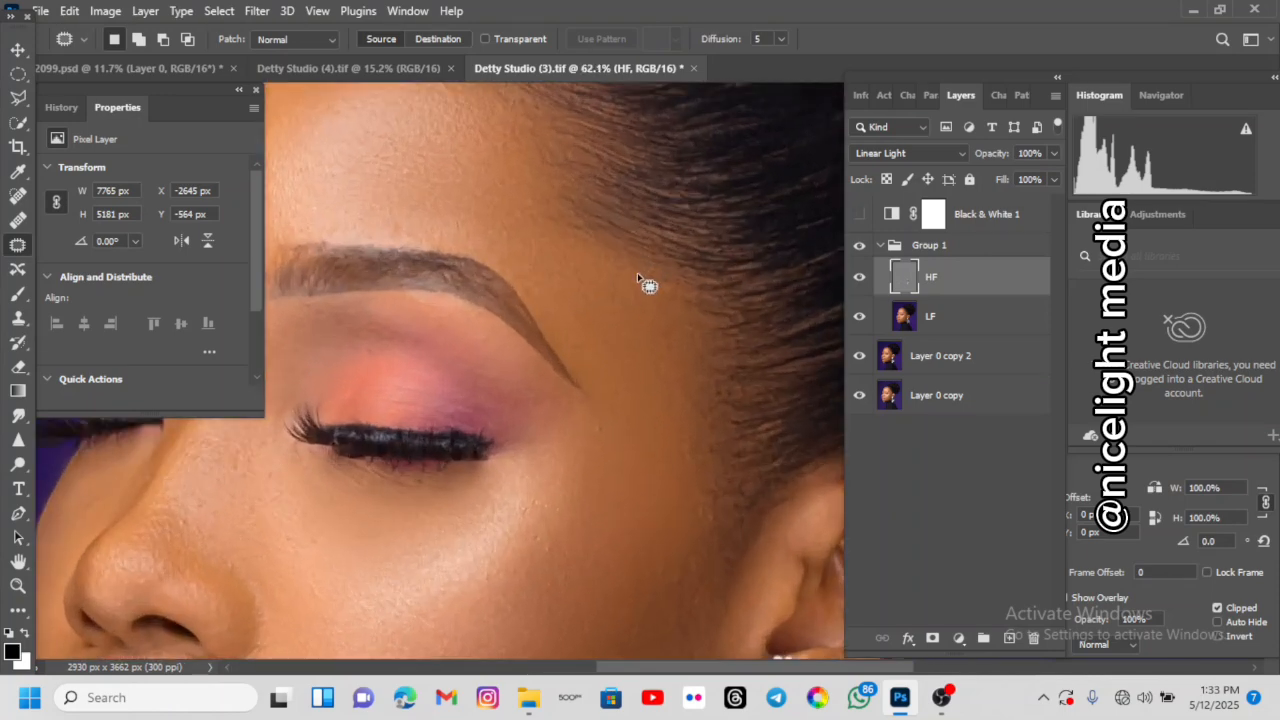
pyautogui.moveTo(626, 417); pyautogui.dragTo(640, 281)
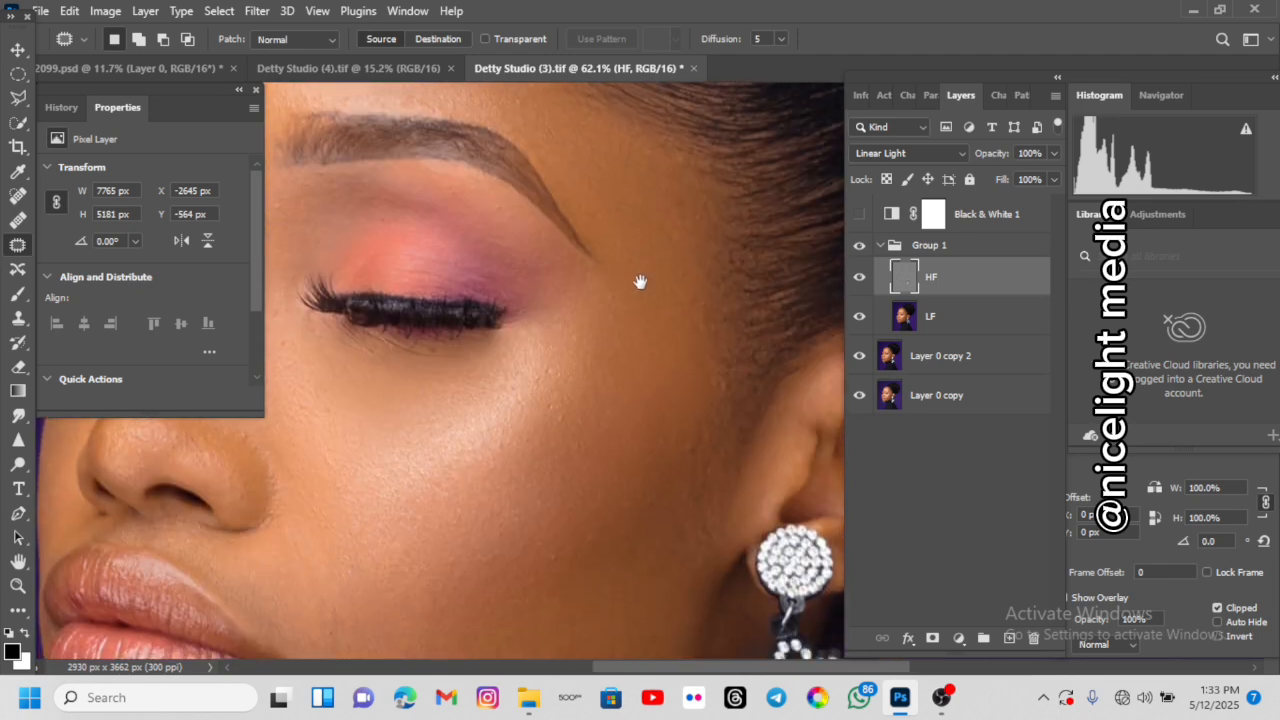
pyautogui.moveTo(690, 403); pyautogui.dragTo(633, 327)
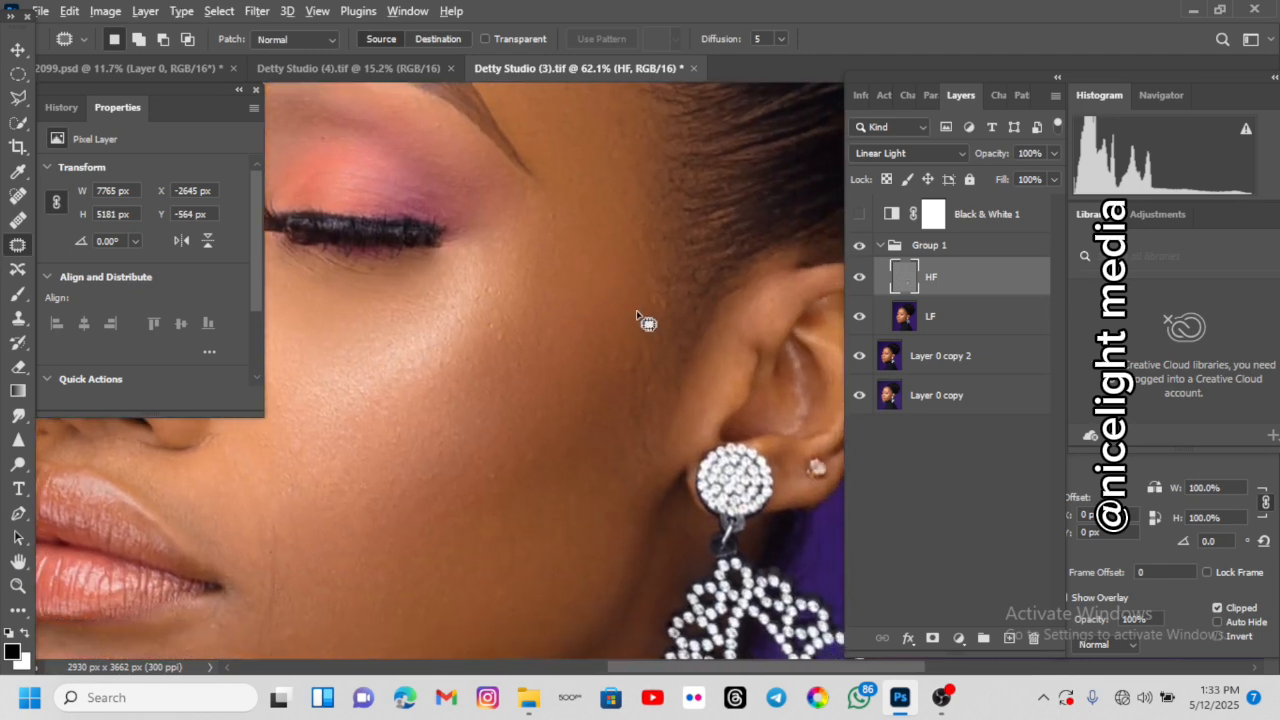
pyautogui.scroll(-3, 634, 326)
pyautogui.moveTo(562, 440); pyautogui.dragTo(611, 323)
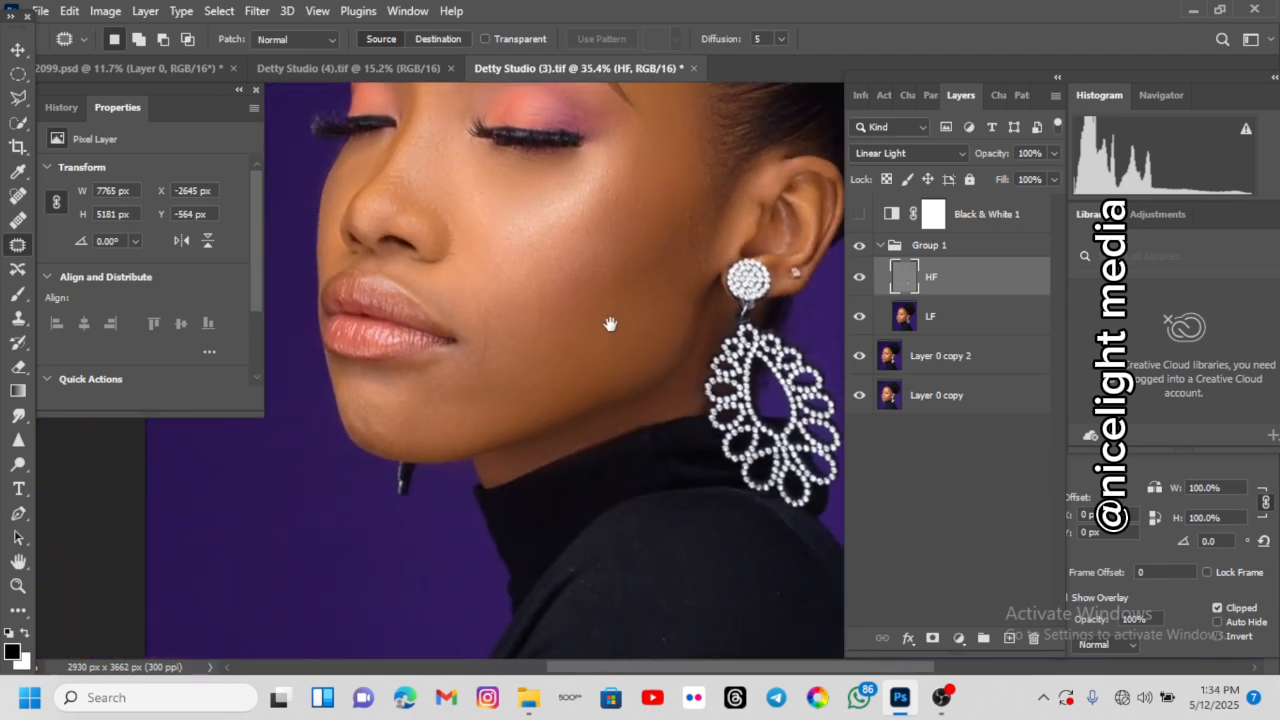